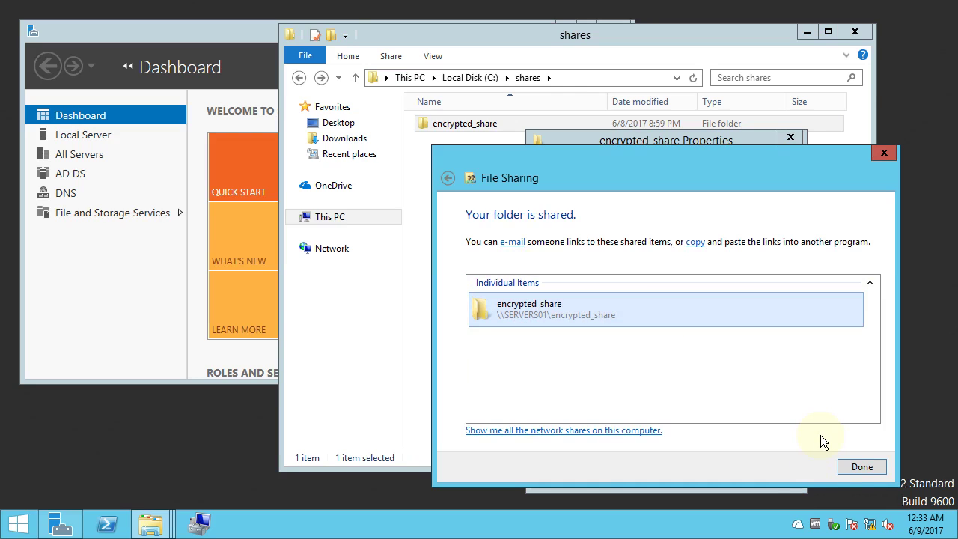
# Finish sharing encrypted_share as \\SERVERS01\encrypted_share and close its Properties window.
pyautogui.click(860, 467)
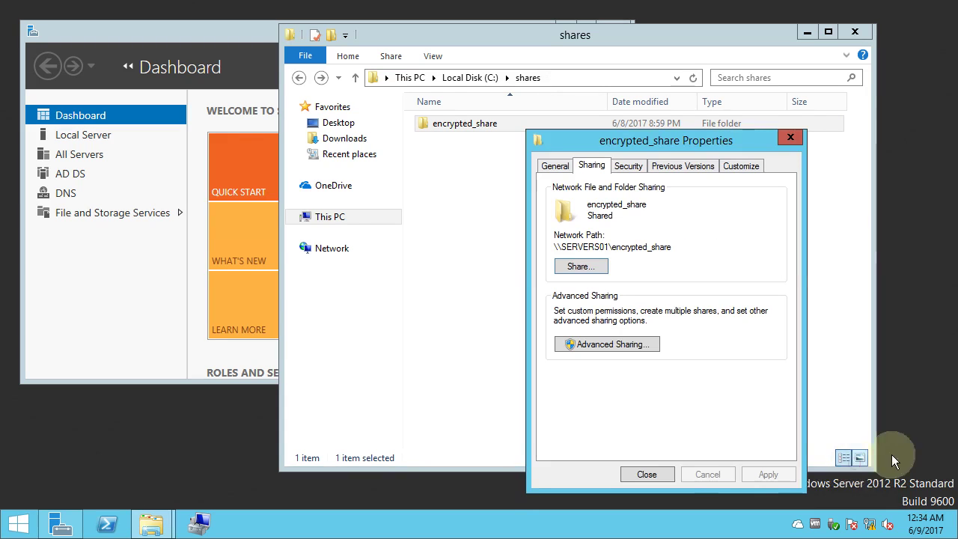
pyautogui.click(647, 475)
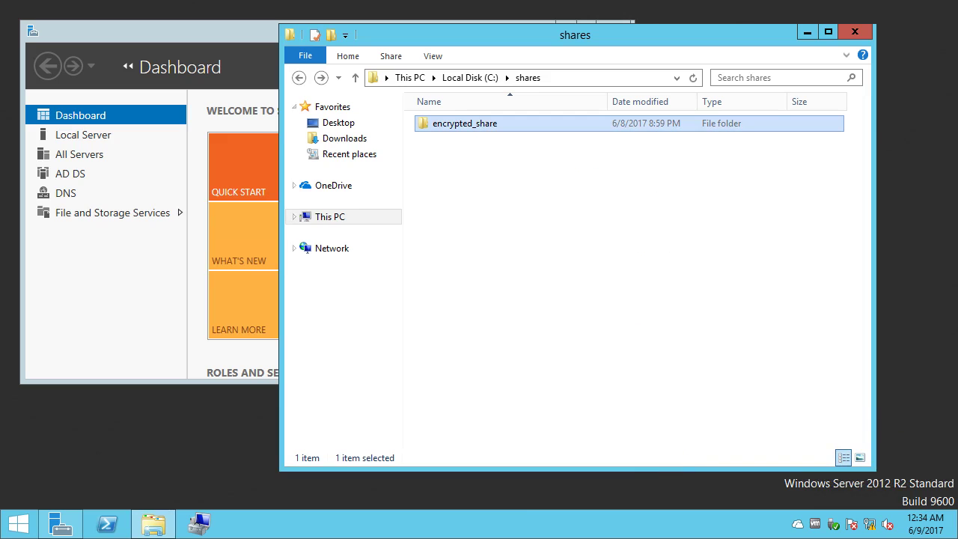
# Sign in to IBM Security Key Lifecycle Manager with the administrator user ID and password.
pyautogui.hotkey('alt', 'Tab')
pyautogui.hotkey('alt', 'Tab')
pyautogui.hotkey('alt', 'Tab')
pyautogui.hotkey('alt', 'Tab')
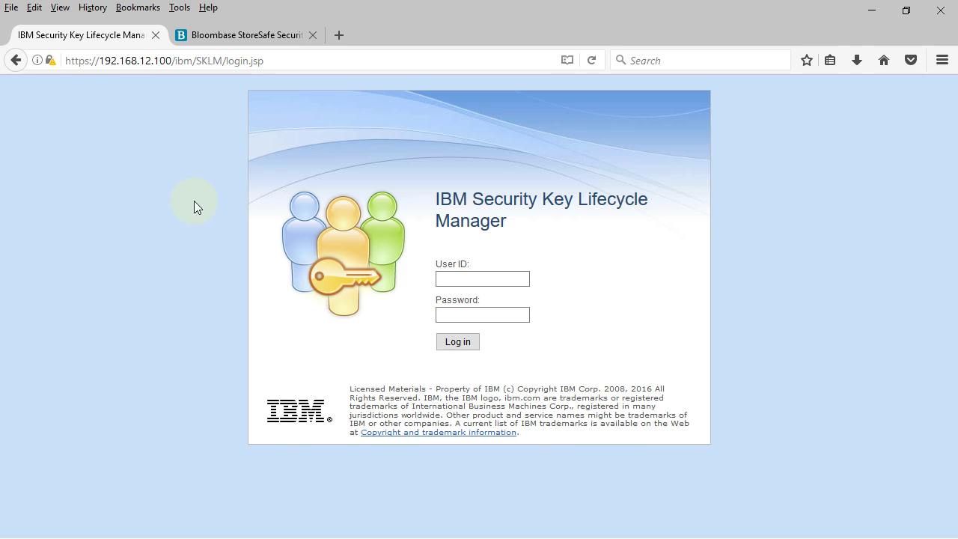
pyautogui.click(499, 278)
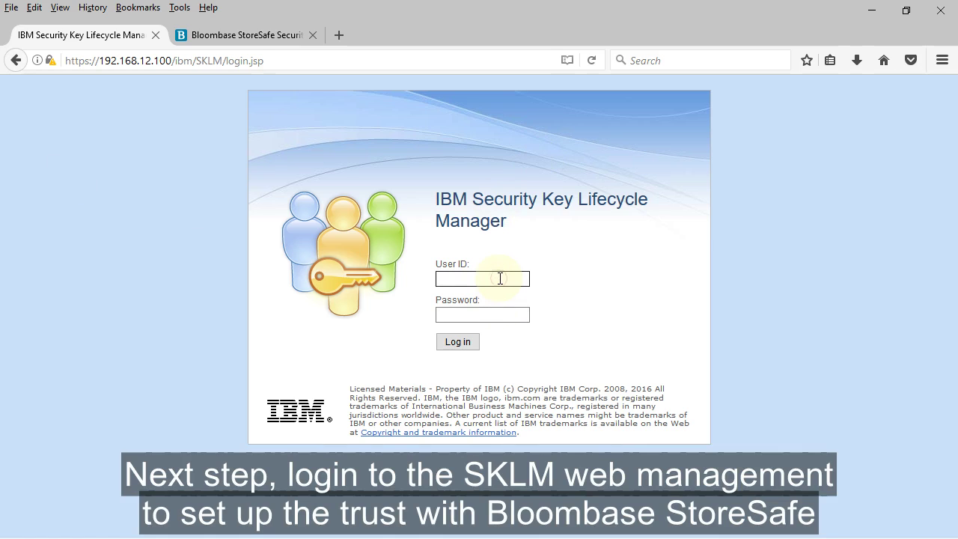
pyautogui.write('sklmadmin')
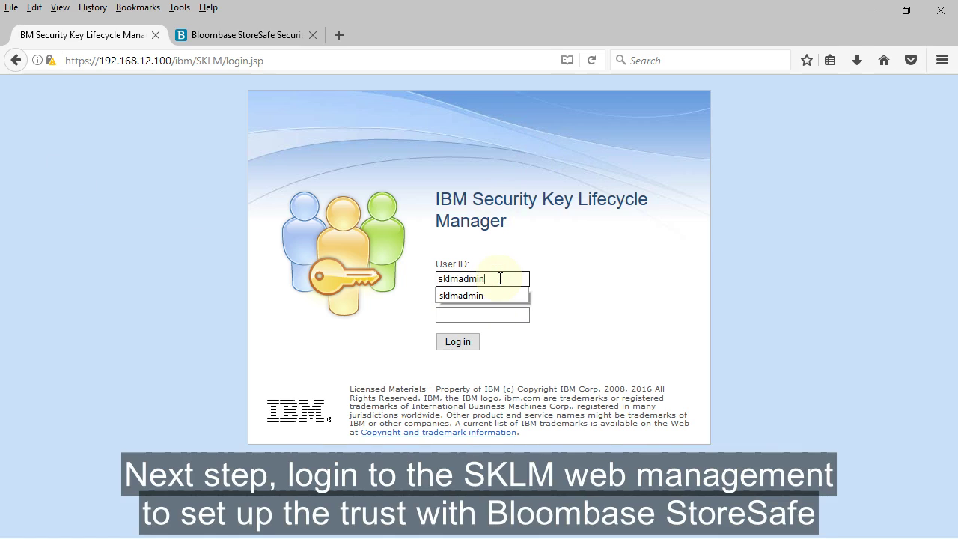
pyautogui.press('Tab')
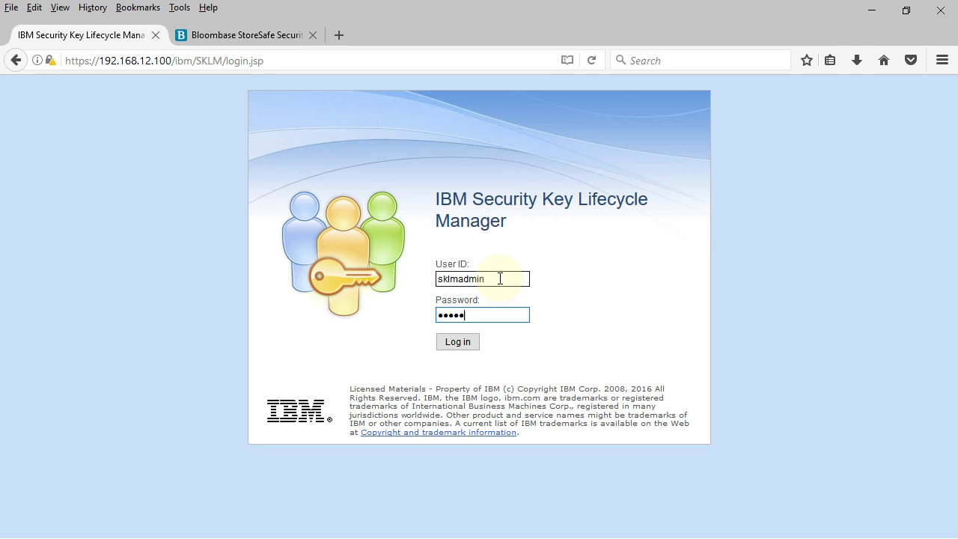
pyautogui.press('Return')
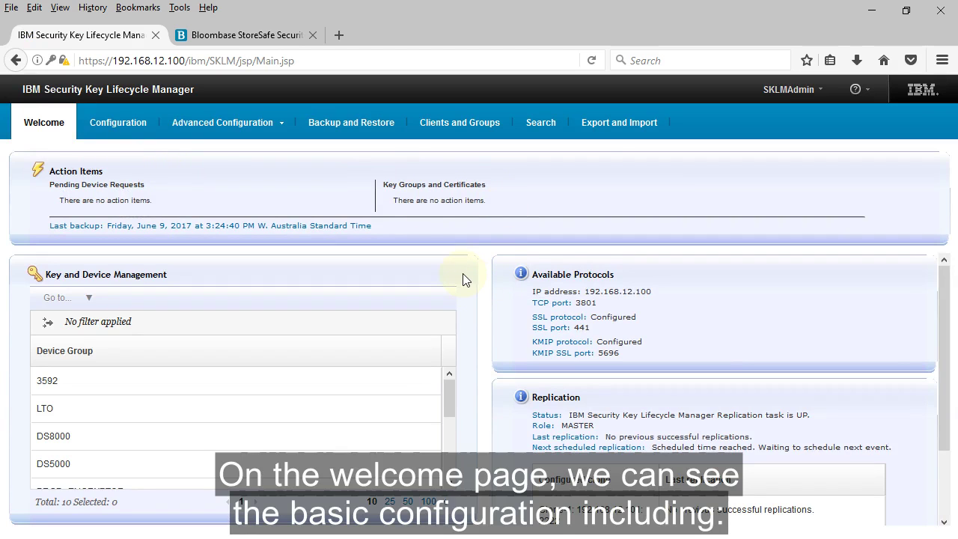
# Confirm on the Welcome page that KMIP is configured on SSL port 5696.
pyautogui.moveTo(623, 353); pyautogui.dragTo(522, 343)
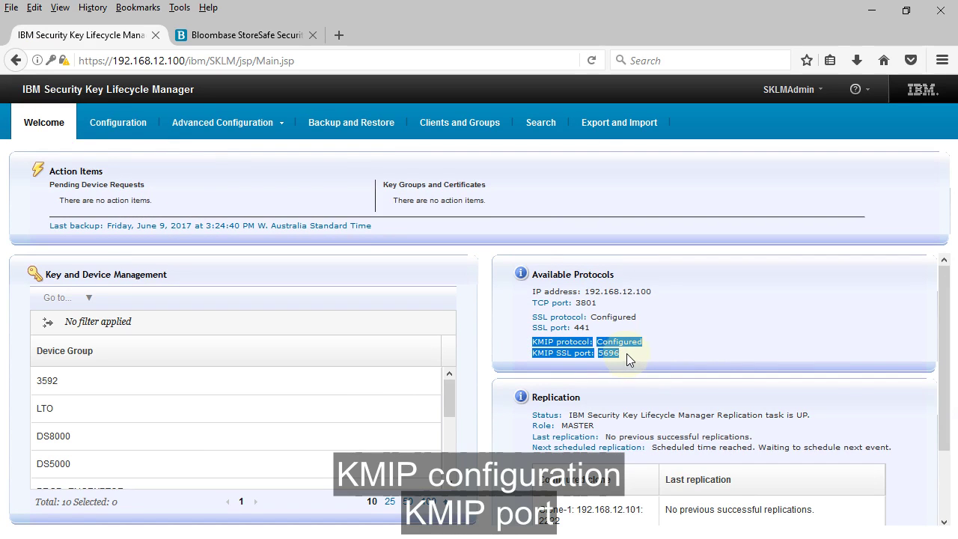
pyautogui.doubleClick(624, 354)
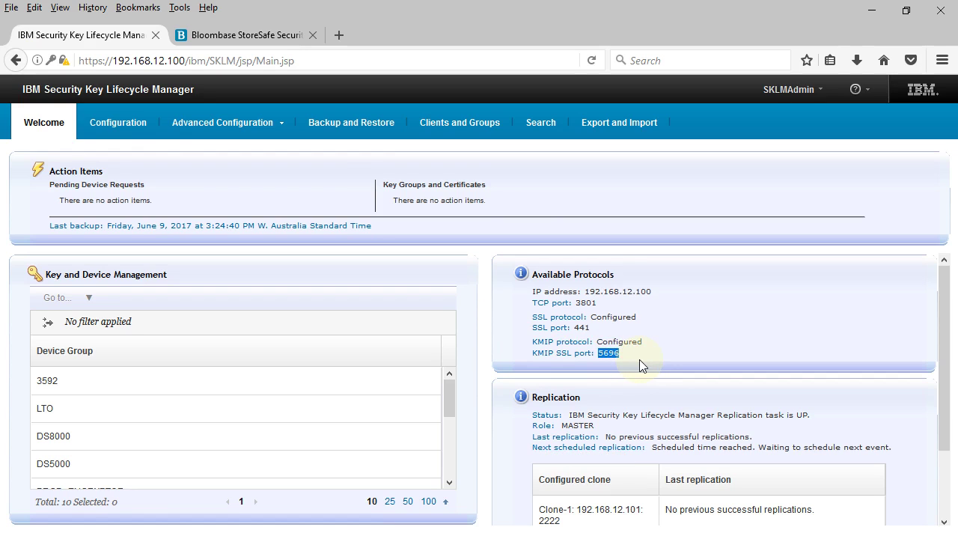
pyautogui.click(640, 360)
# Open Advanced Configuration > Server Certificates and select the KMIP certificate sklmsslcert.
pyautogui.click(286, 126)
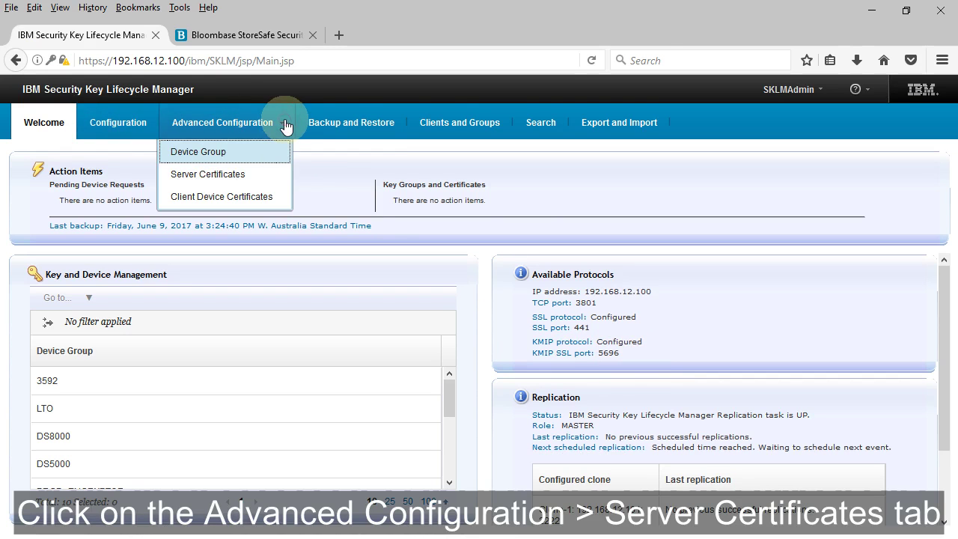
pyautogui.click(278, 177)
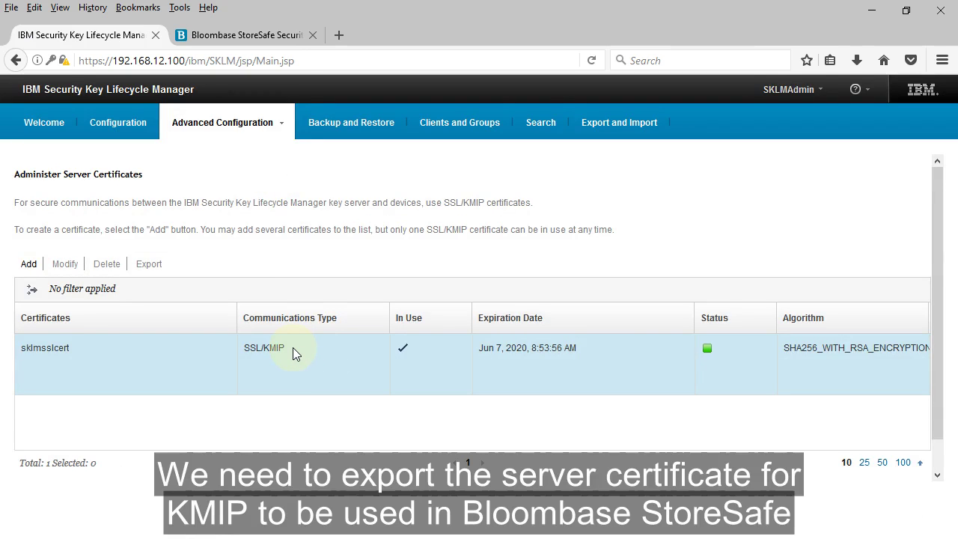
pyautogui.moveTo(292, 347); pyautogui.dragTo(263, 345)
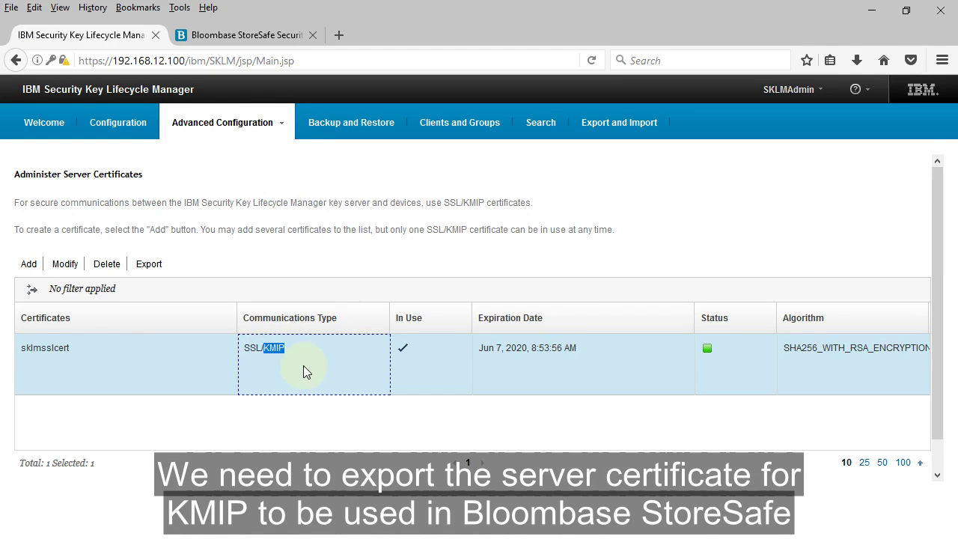
pyautogui.click(189, 350)
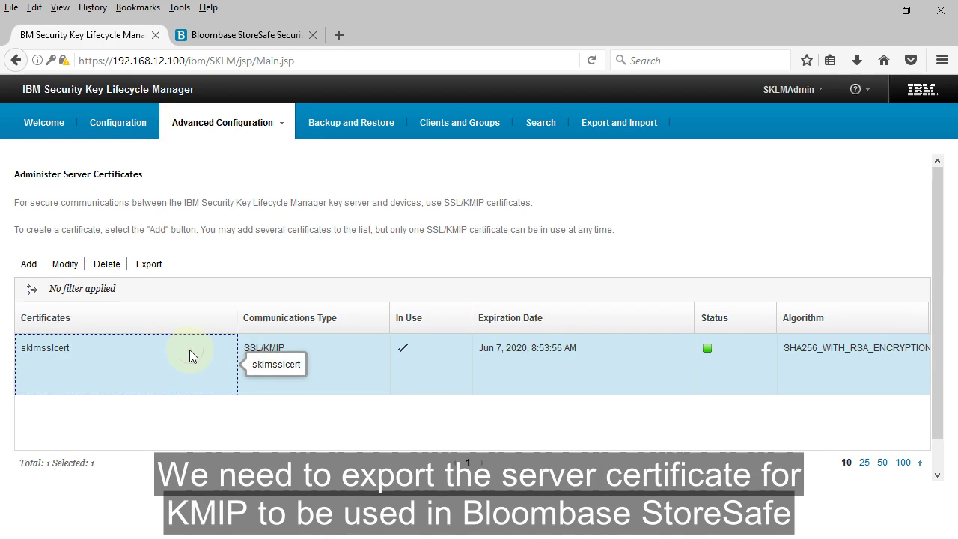
# Start exporting sklmsslcert with products/sklm/data as the destination folder.
pyautogui.click(150, 264)
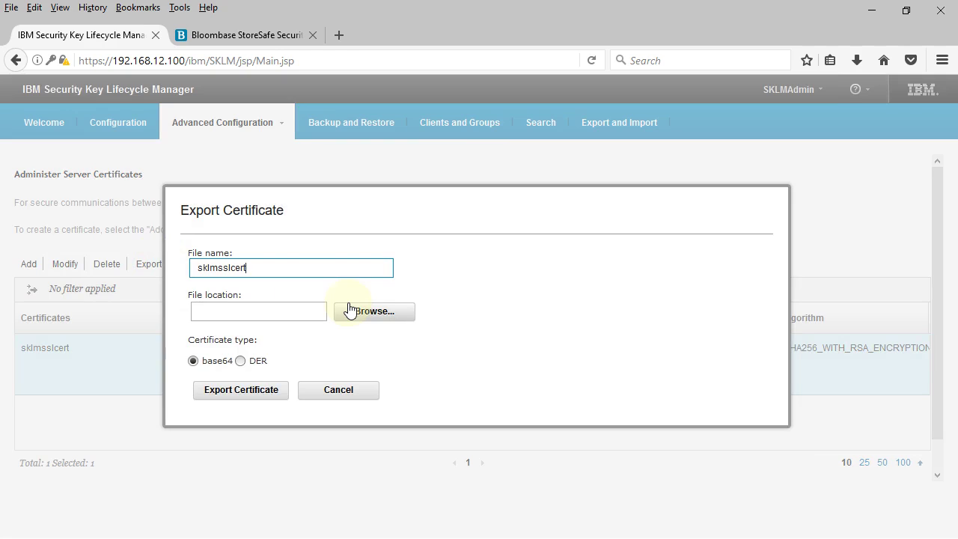
pyautogui.click(350, 310)
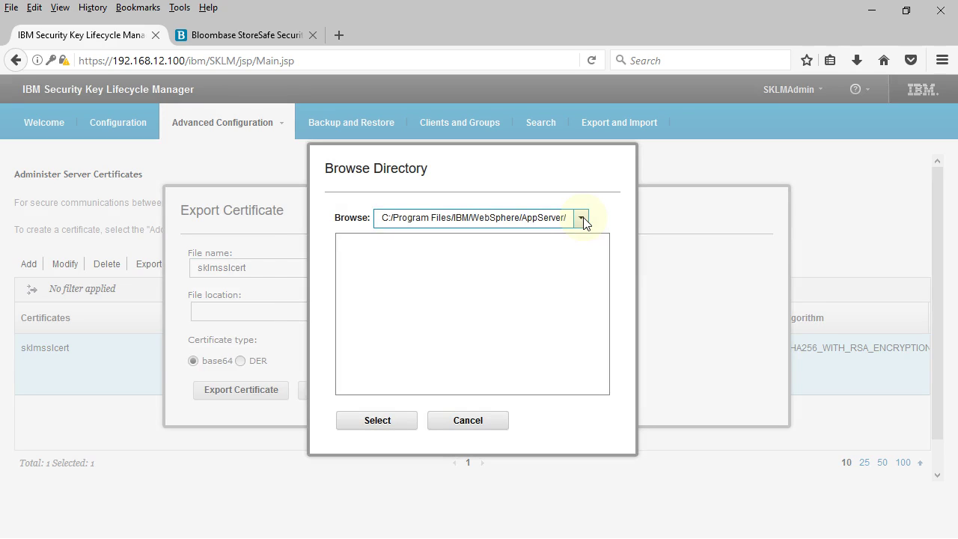
pyautogui.click(581, 218)
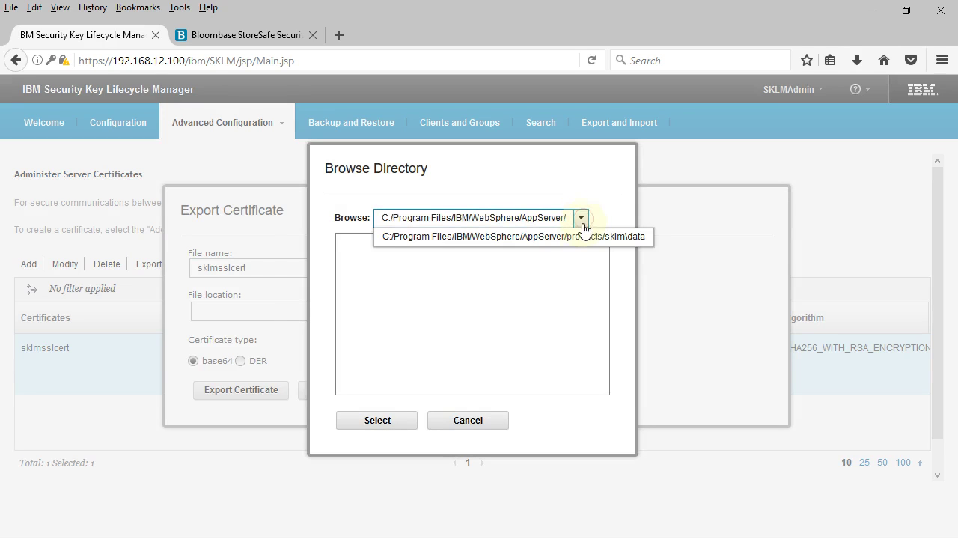
pyautogui.click(582, 238)
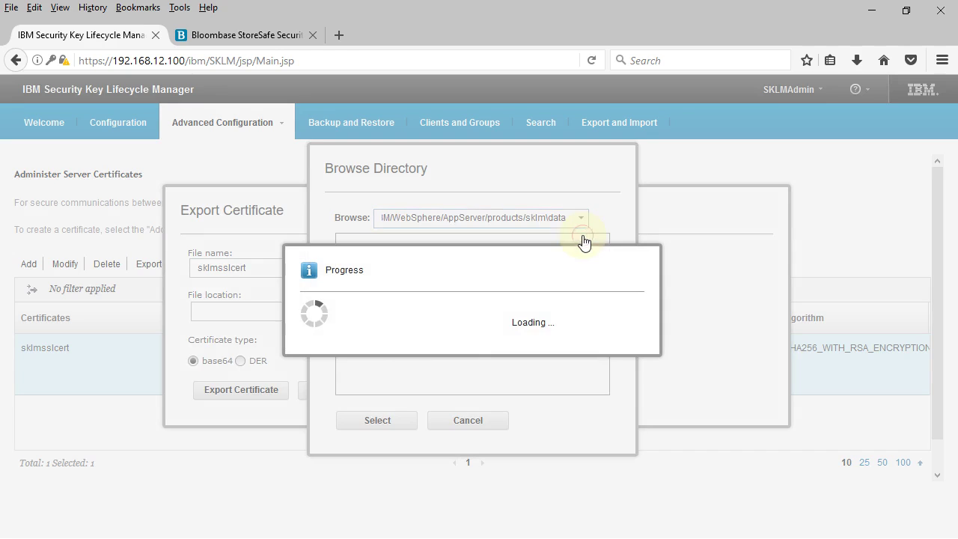
pyautogui.click(405, 421)
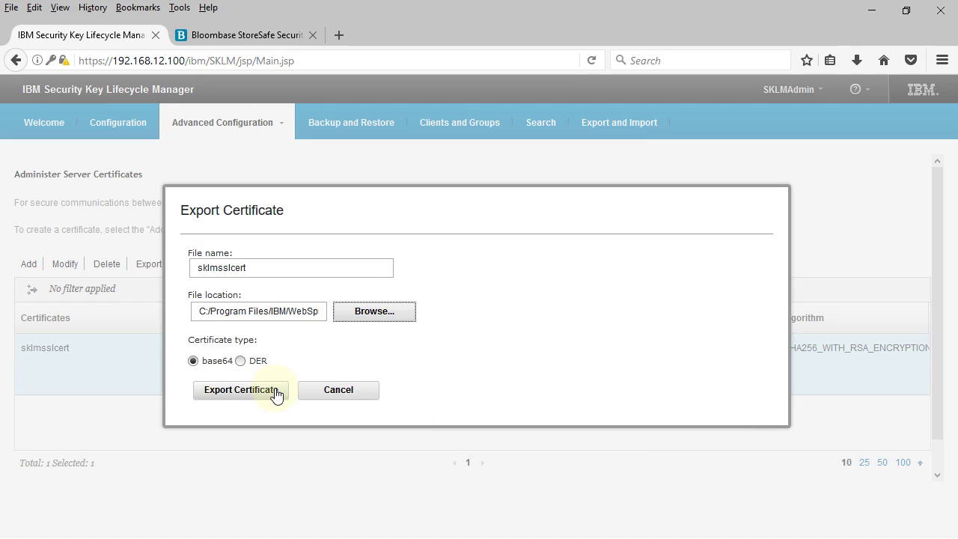
# Export the certificate and confirm it was saved as sklmsslcert.cer.
pyautogui.click(275, 395)
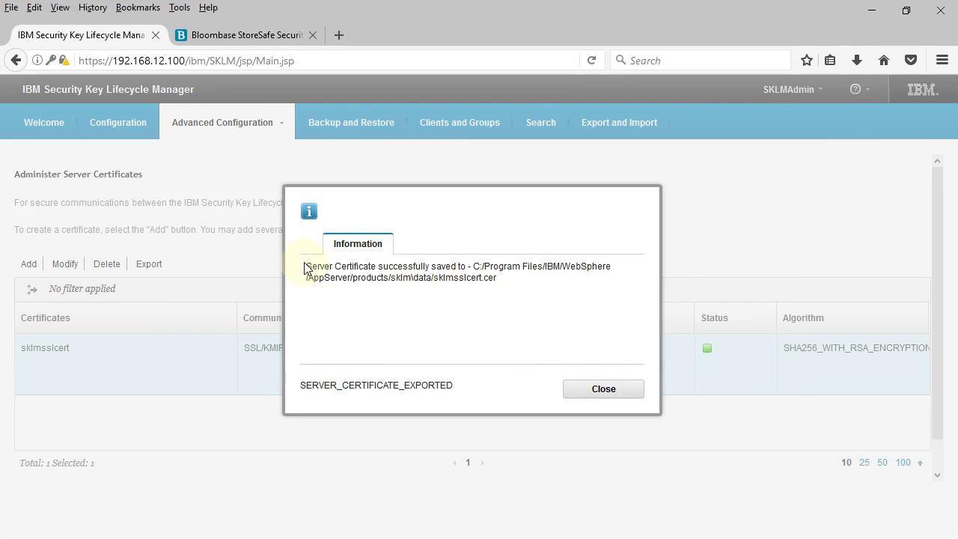
pyautogui.moveTo(473, 268); pyautogui.dragTo(490, 277)
pyautogui.doubleClick(457, 275)
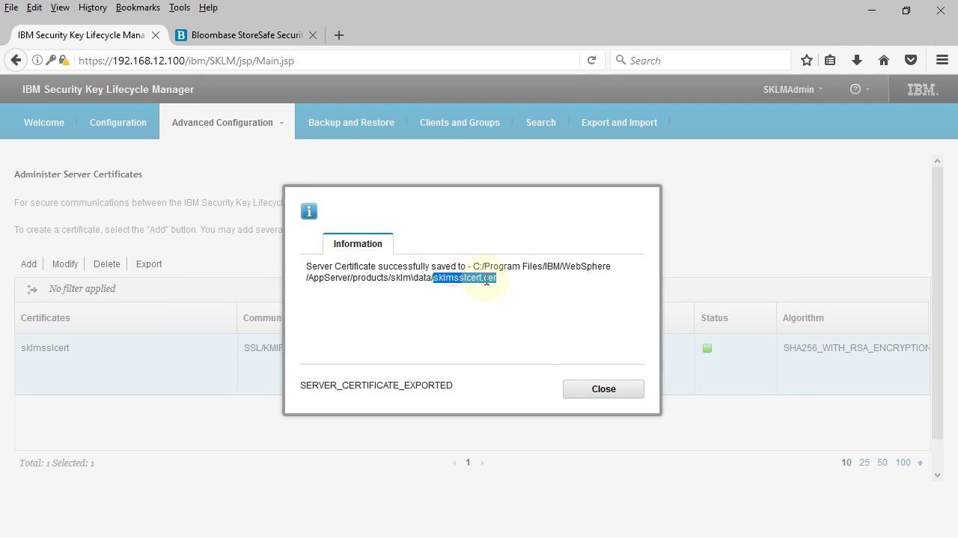
pyautogui.click(586, 302)
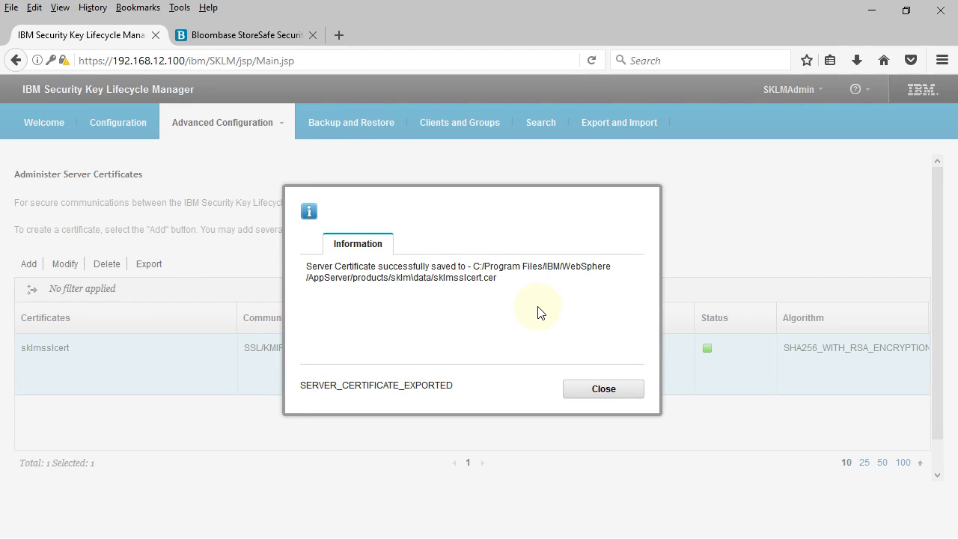
pyautogui.click(605, 402)
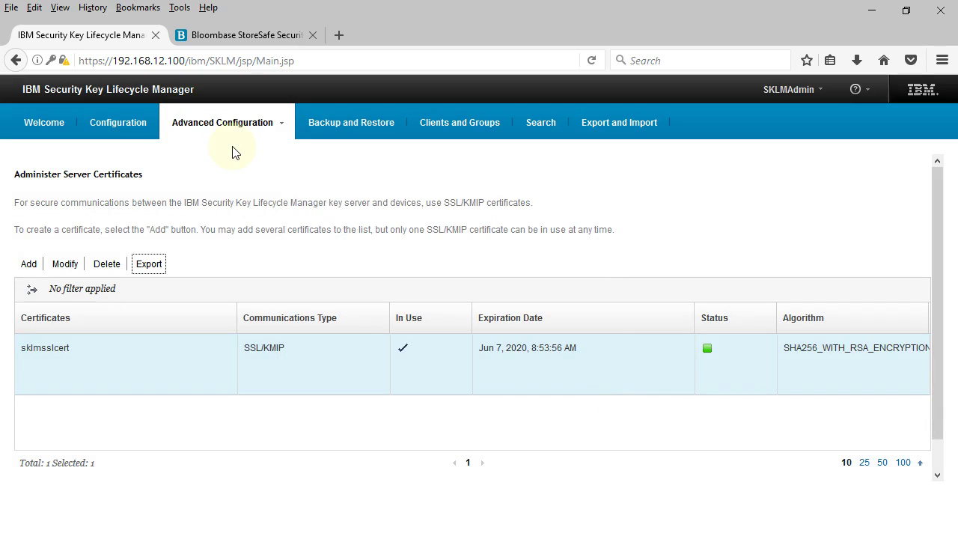
# Sign in to the Bloombase StoreSafe console as the administrator.
pyautogui.click(259, 35)
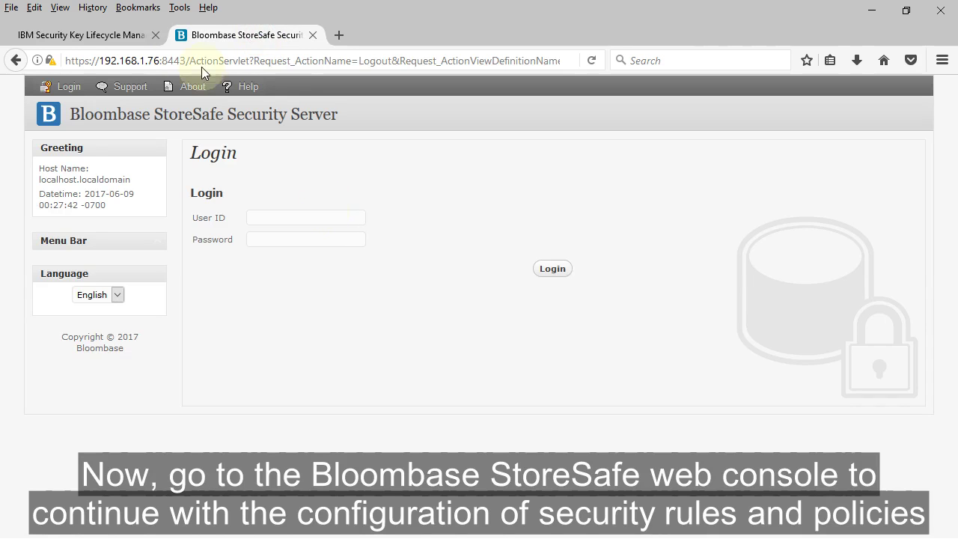
pyautogui.click(171, 118)
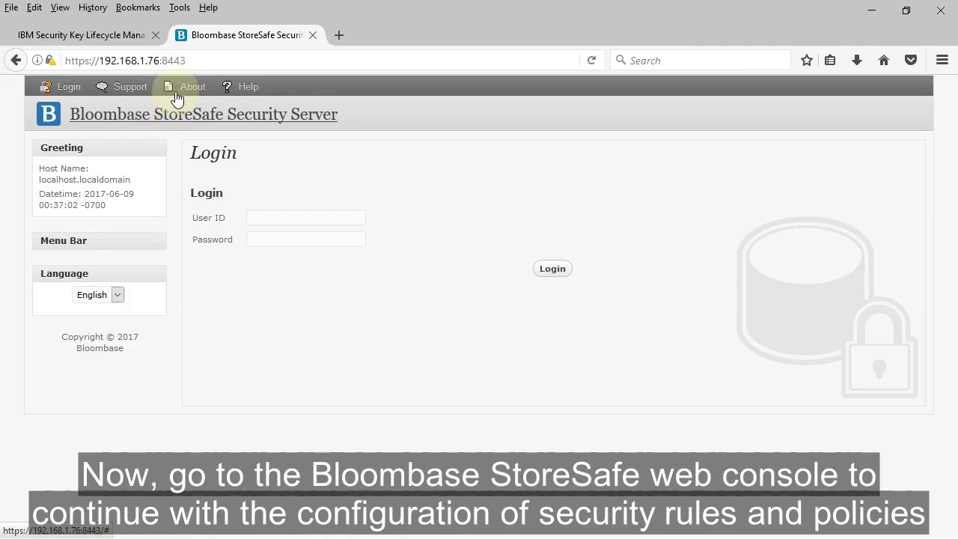
pyautogui.click(315, 215)
pyautogui.write('admin')
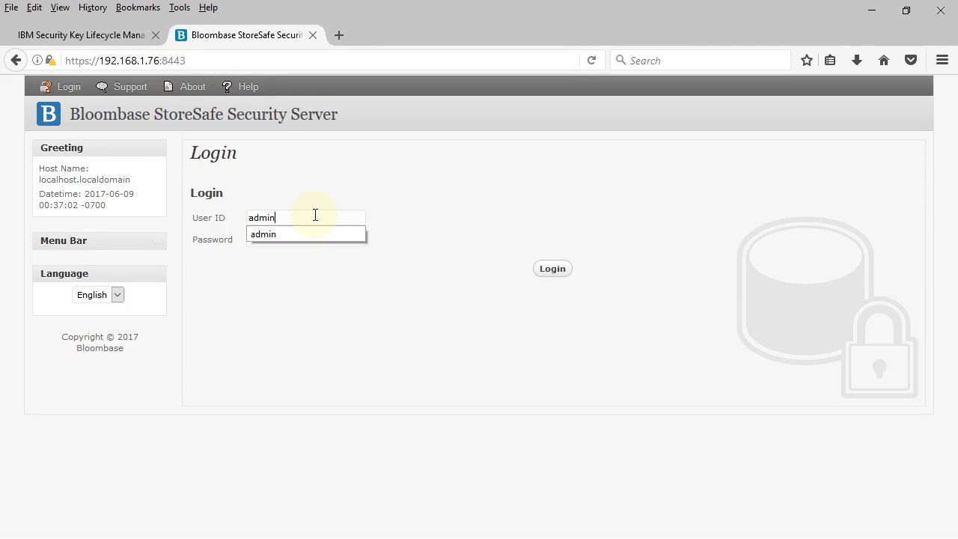
pyautogui.press('Tab')
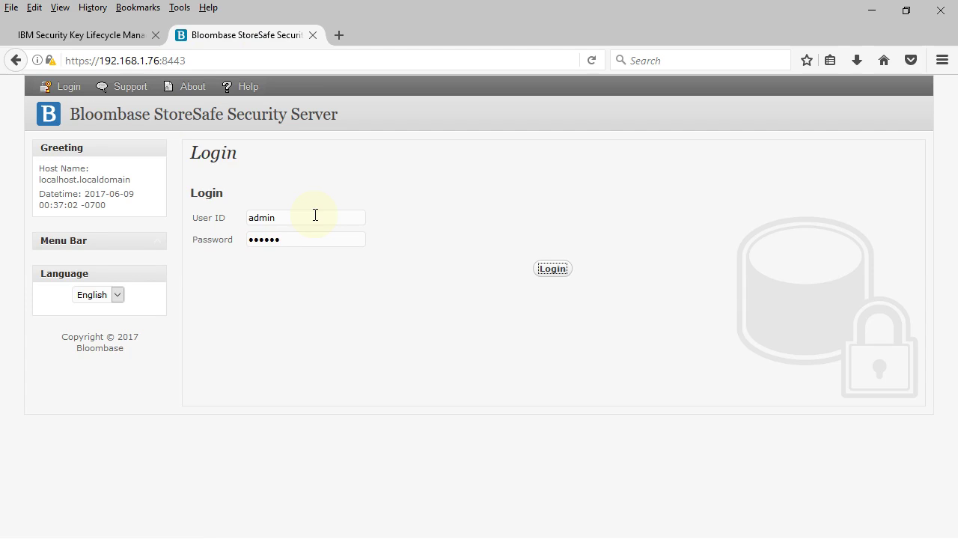
pyautogui.click(551, 268)
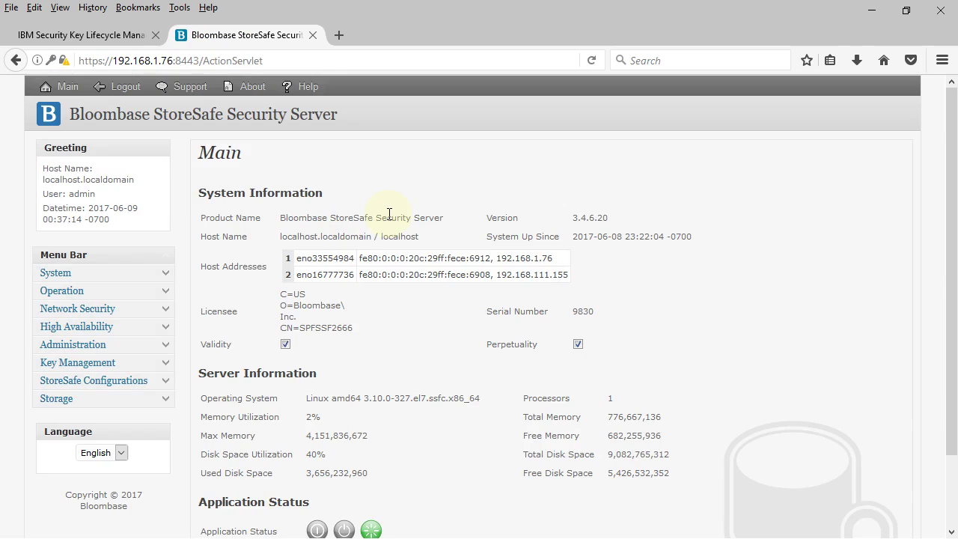
# Expand Key Management in the menu to reveal OASIS KMIP Key Manager.
pyautogui.scroll(-2, 389, 213)
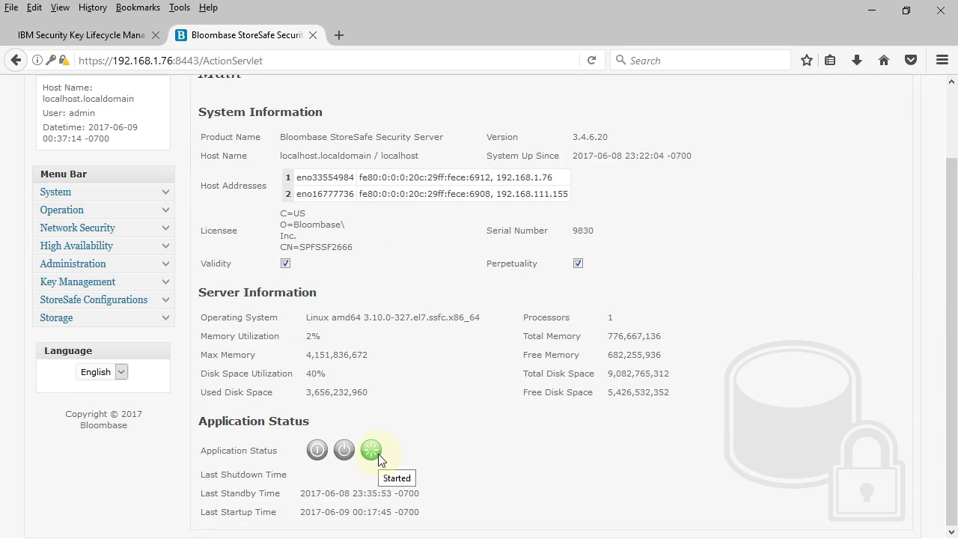
pyautogui.click(166, 283)
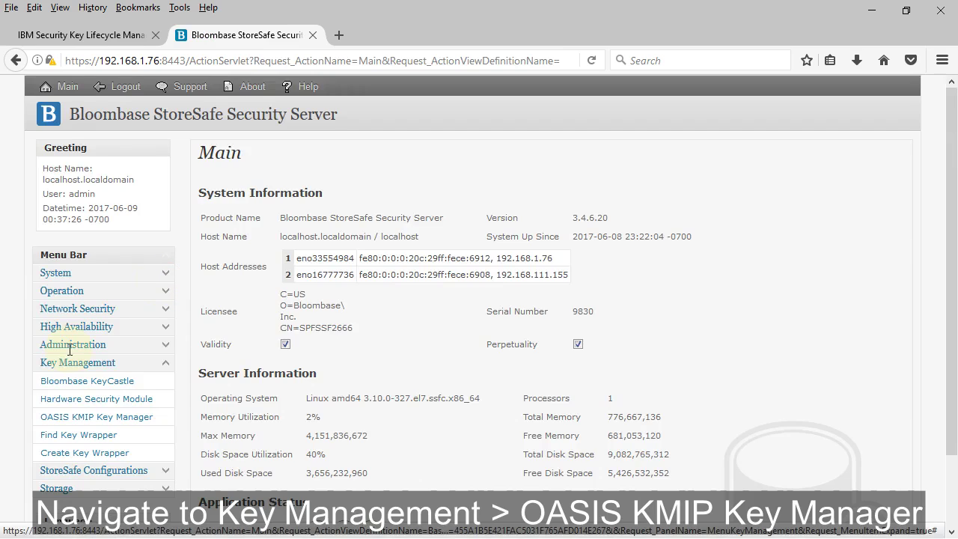
pyautogui.scroll(-1, 78, 410)
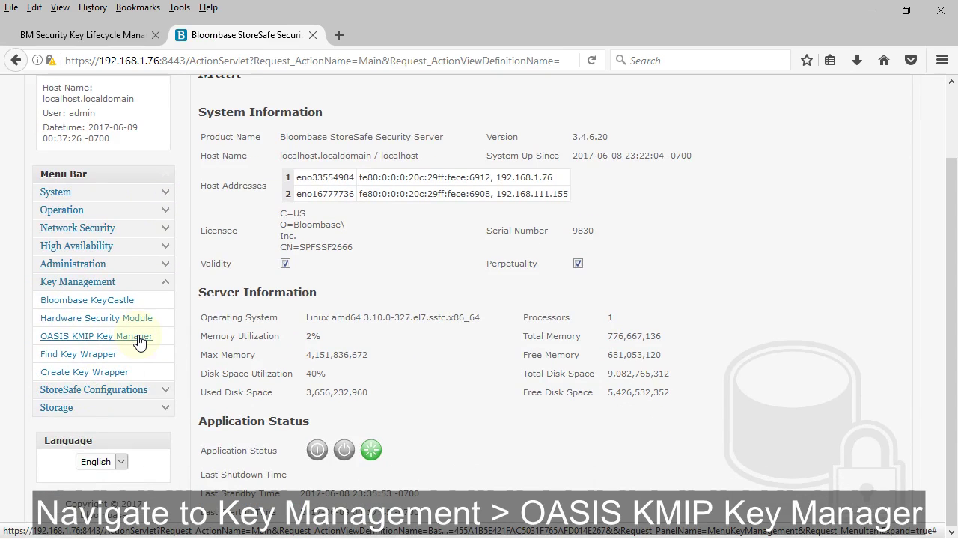
# Start adding a new OASIS KMIP key manager and find its Client Keystore section.
pyautogui.click(138, 341)
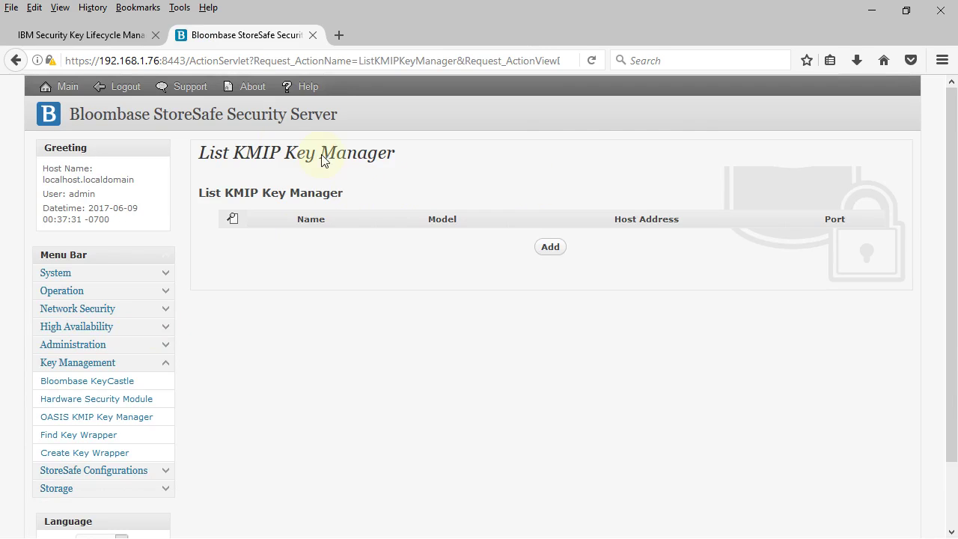
pyautogui.click(562, 248)
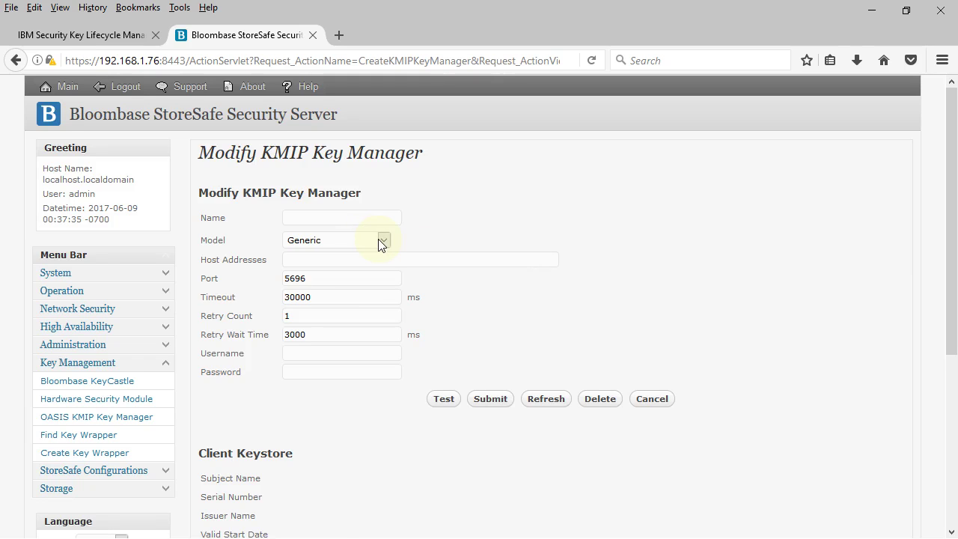
pyautogui.scroll(-2, 307, 407)
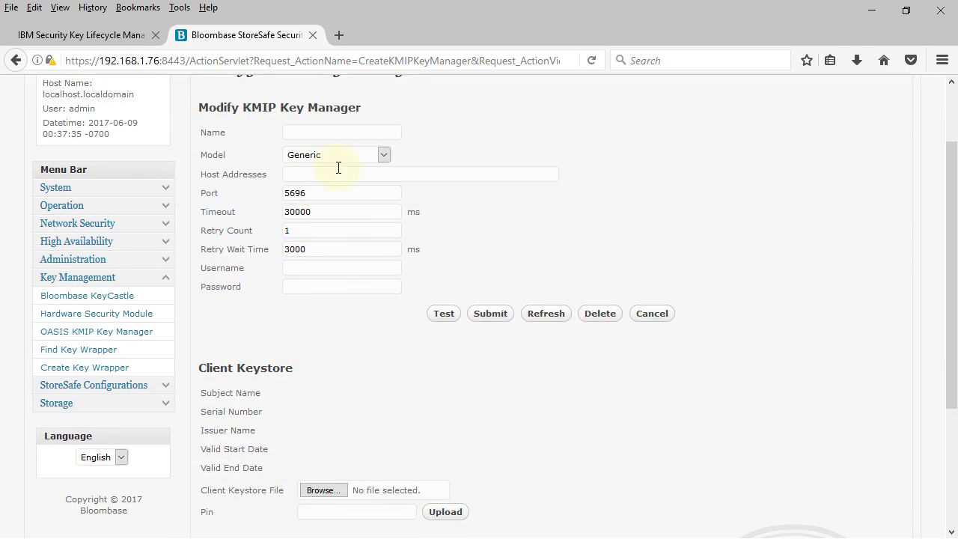
pyautogui.moveTo(205, 367); pyautogui.dragTo(318, 370)
pyautogui.click(386, 364)
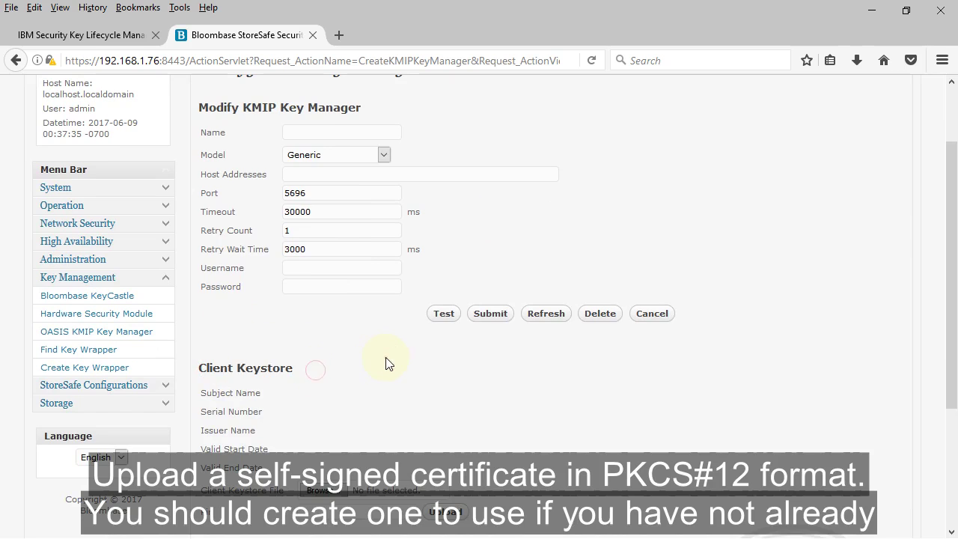
pyautogui.scroll(-4, 386, 364)
# Upload the mb-sklm.p12 client keystore with its PIN, showing certificate CN=mb-sklm.
pyautogui.click(323, 323)
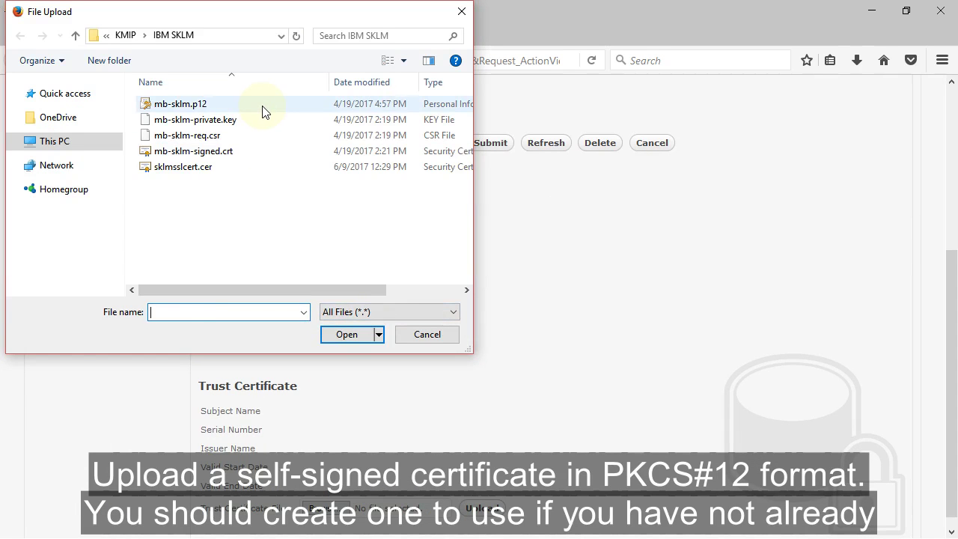
pyautogui.click(261, 110)
pyautogui.click(346, 333)
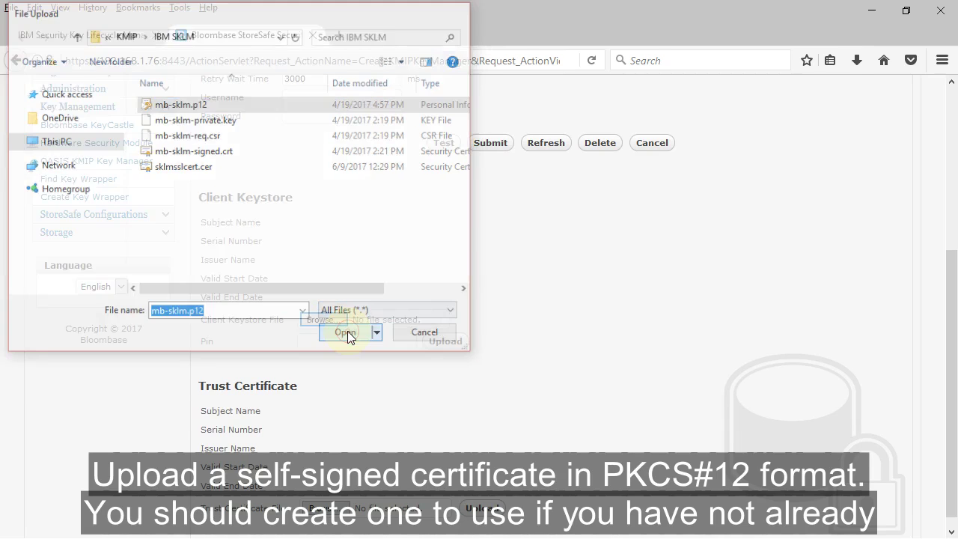
pyautogui.click(357, 340)
pyautogui.write('1')
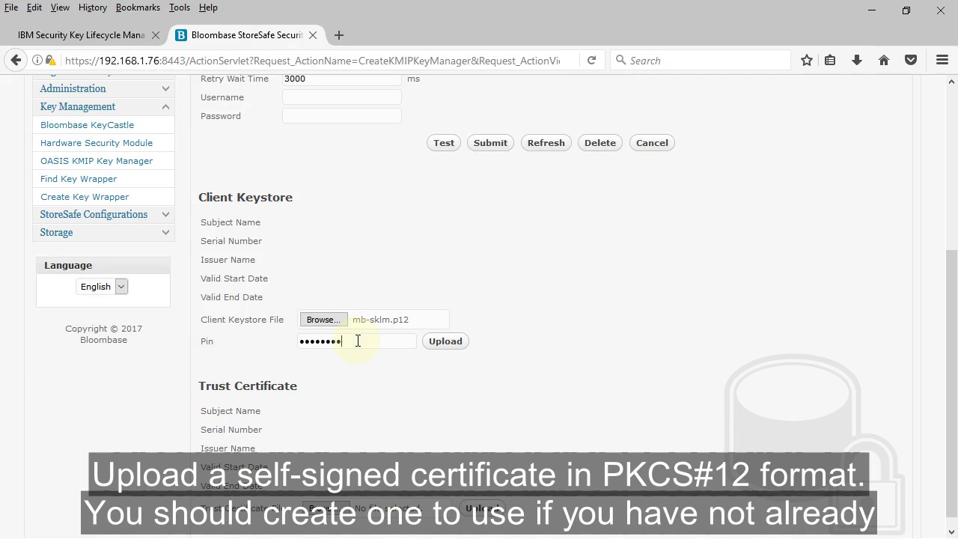
pyautogui.click(464, 343)
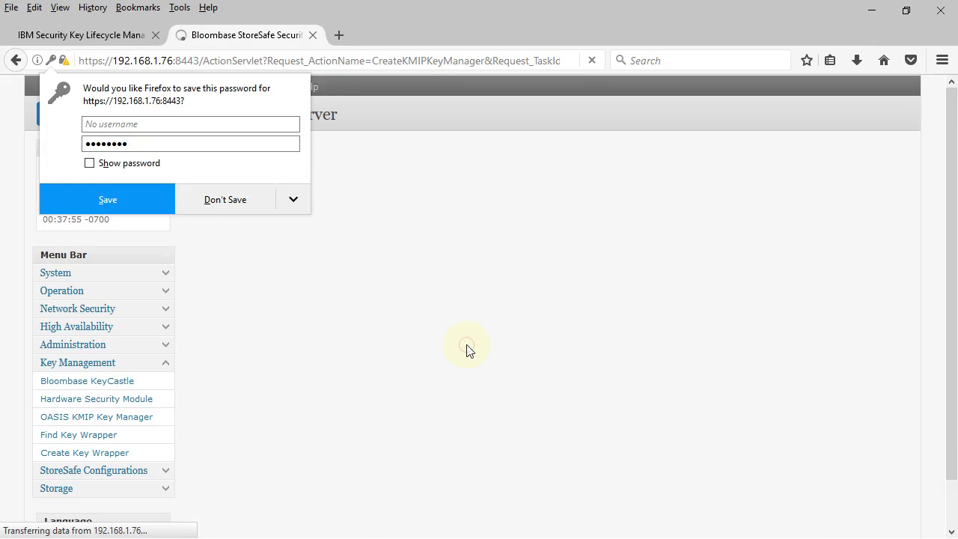
pyautogui.click(466, 346)
pyautogui.scroll(-3, 466, 345)
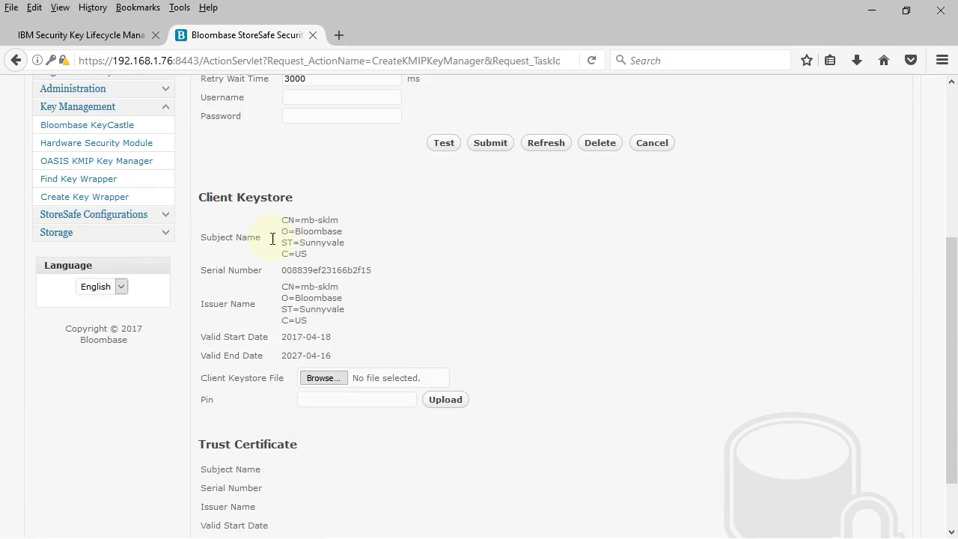
pyautogui.moveTo(202, 239); pyautogui.dragTo(376, 277)
# Choose sklmsslcert.cer as the key manager's Trust Certificate file.
pyautogui.click(514, 284)
pyautogui.scroll(-2, 492, 287)
pyautogui.scroll(-1, 491, 286)
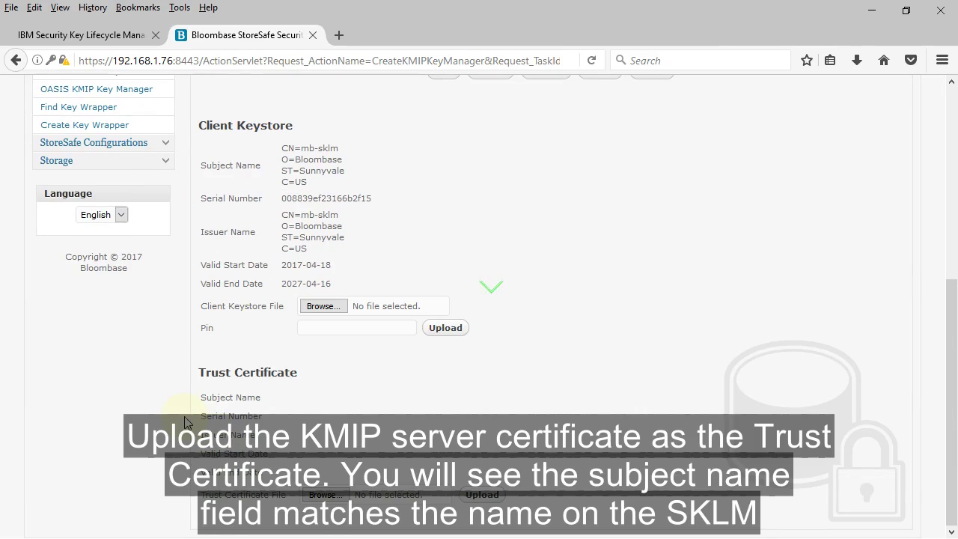
pyautogui.moveTo(199, 353); pyautogui.dragTo(273, 372)
pyautogui.click(420, 411)
pyautogui.click(326, 495)
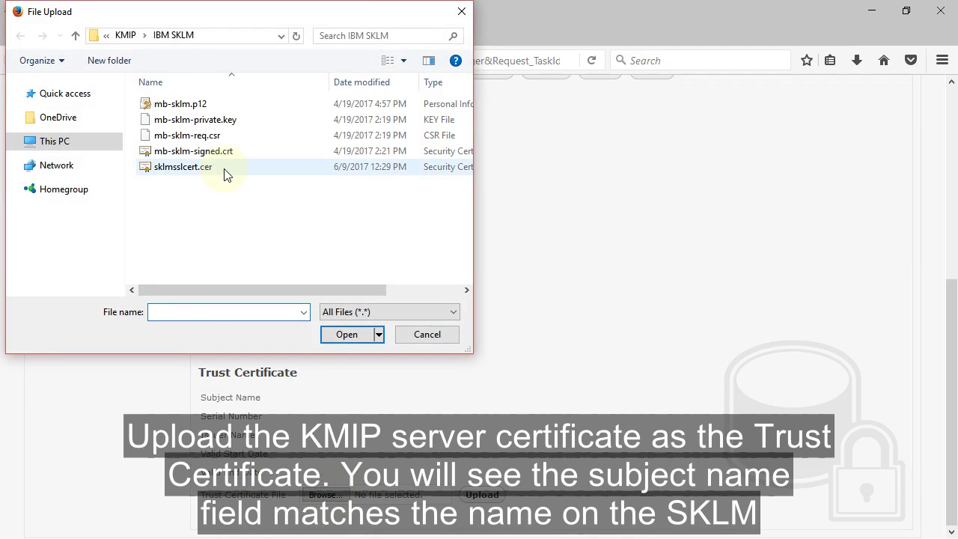
pyautogui.click(225, 173)
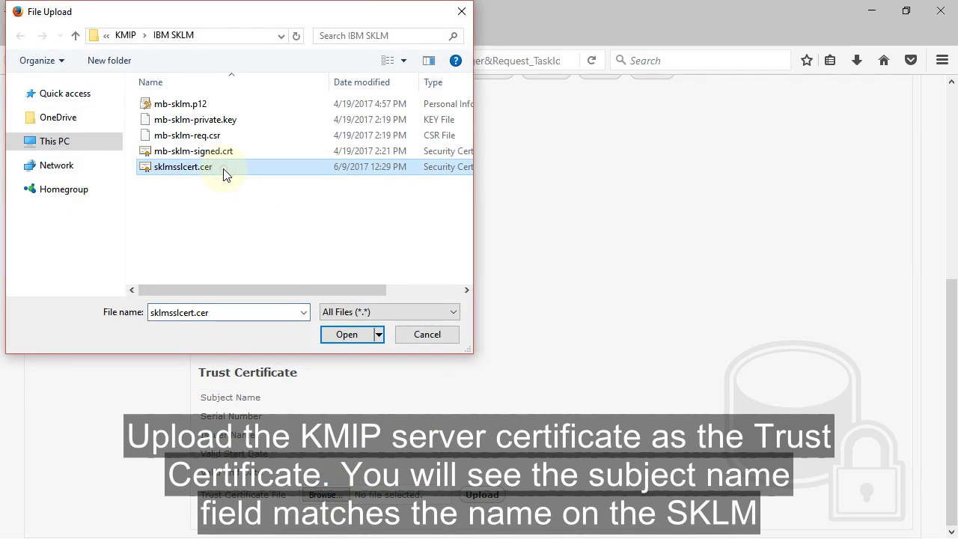
pyautogui.click(364, 338)
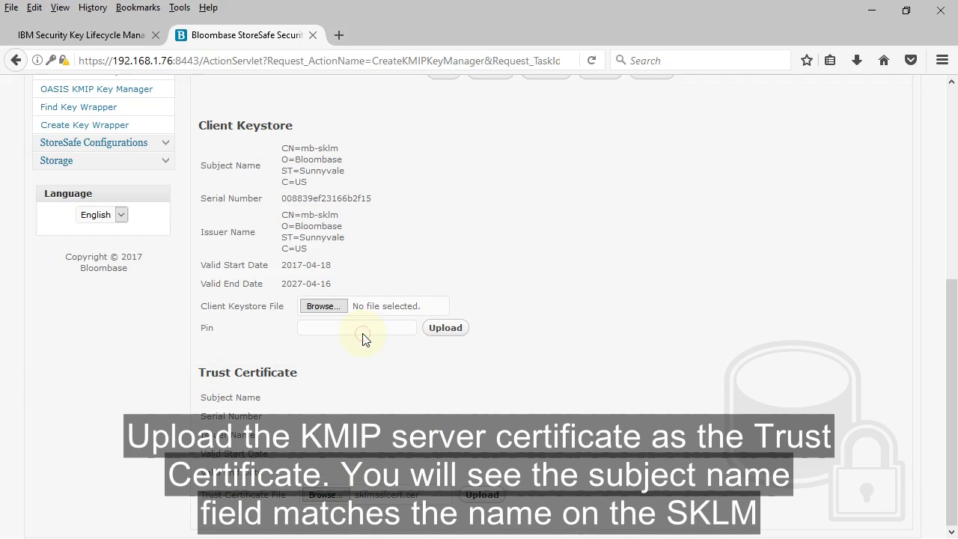
# Upload the trust certificate and verify its subject CN=sklmSSLcert, OU=SKLM, O=IBM.
pyautogui.click(480, 495)
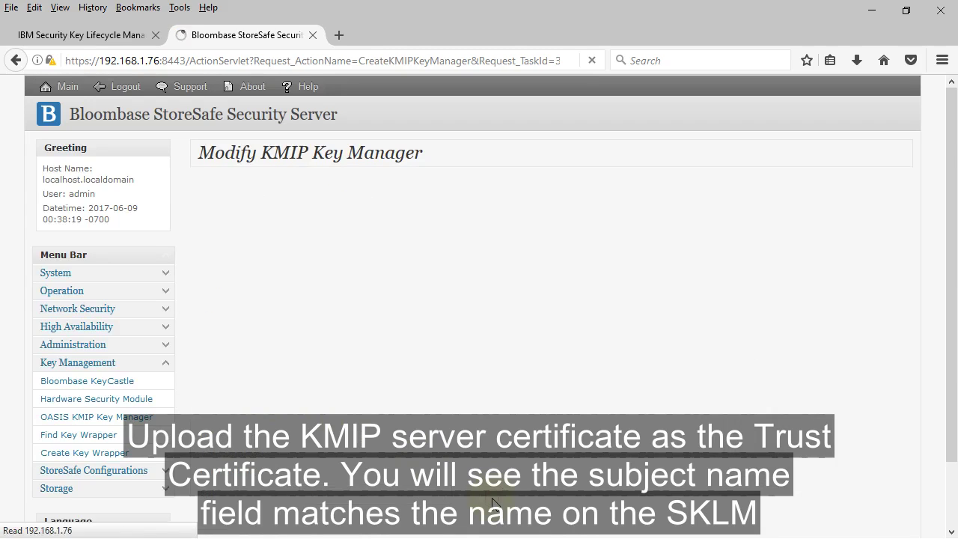
pyautogui.scroll(-2, 295, 268)
pyautogui.scroll(-5, 295, 268)
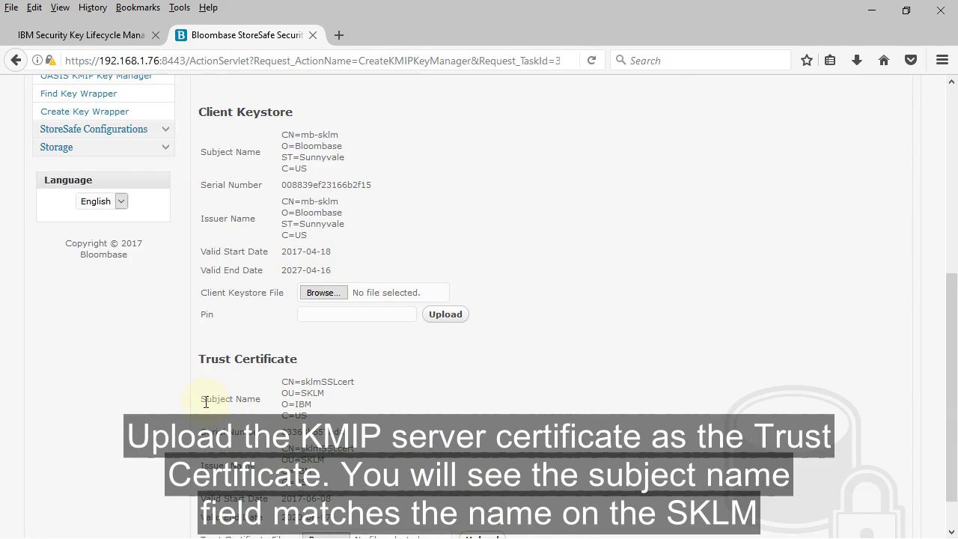
pyautogui.moveTo(202, 400); pyautogui.dragTo(409, 401)
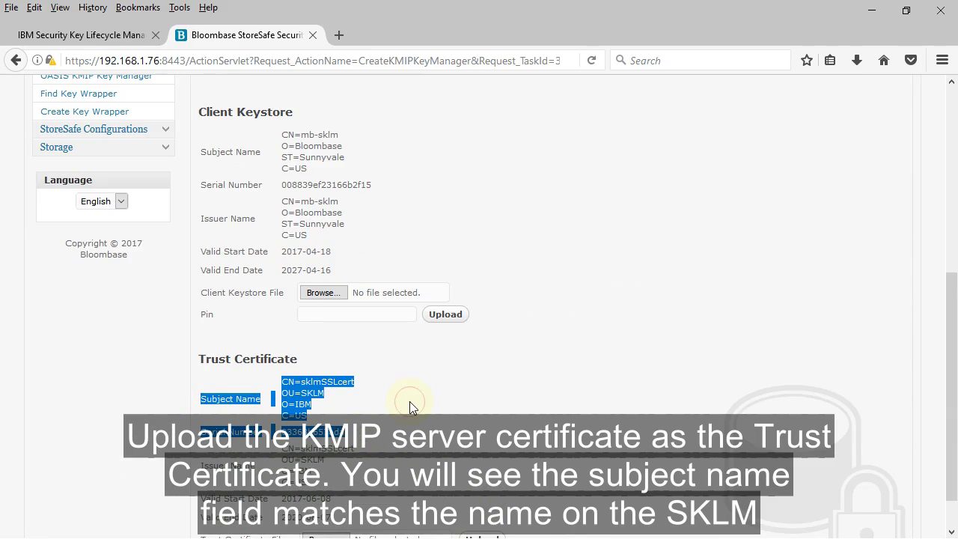
pyautogui.click(409, 400)
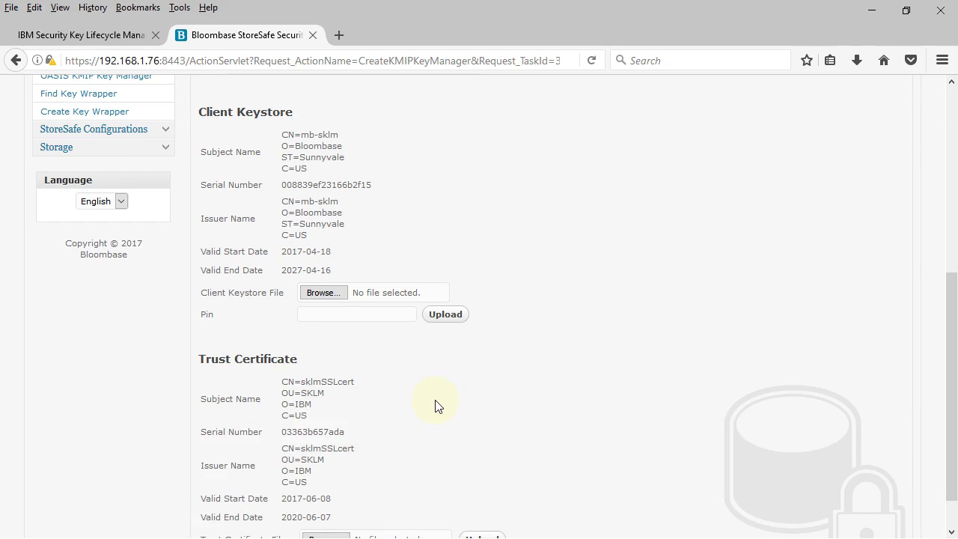
pyautogui.scroll(6, 438, 403)
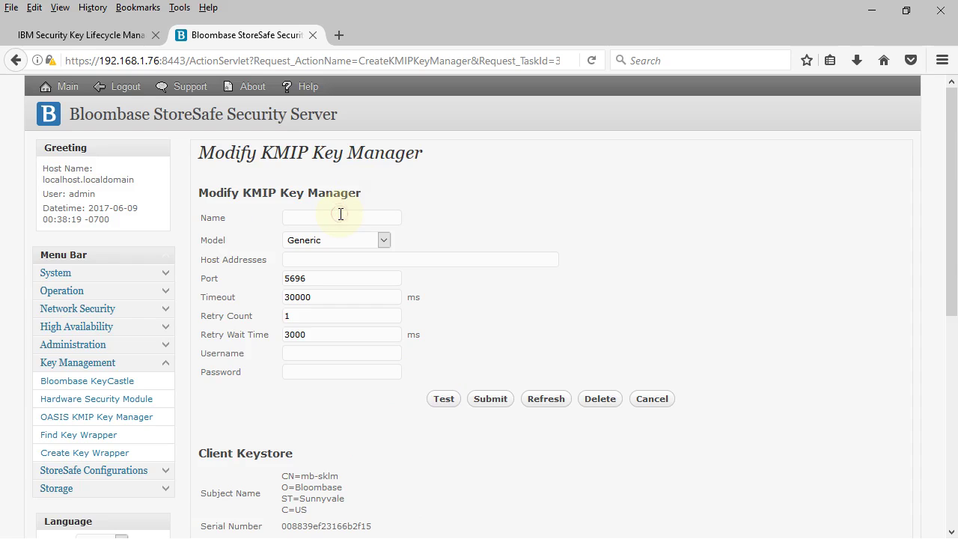
# Name the key manager SKLM, model IBM SKLM, host address 192.168.12.100.
pyautogui.write('SKLM')
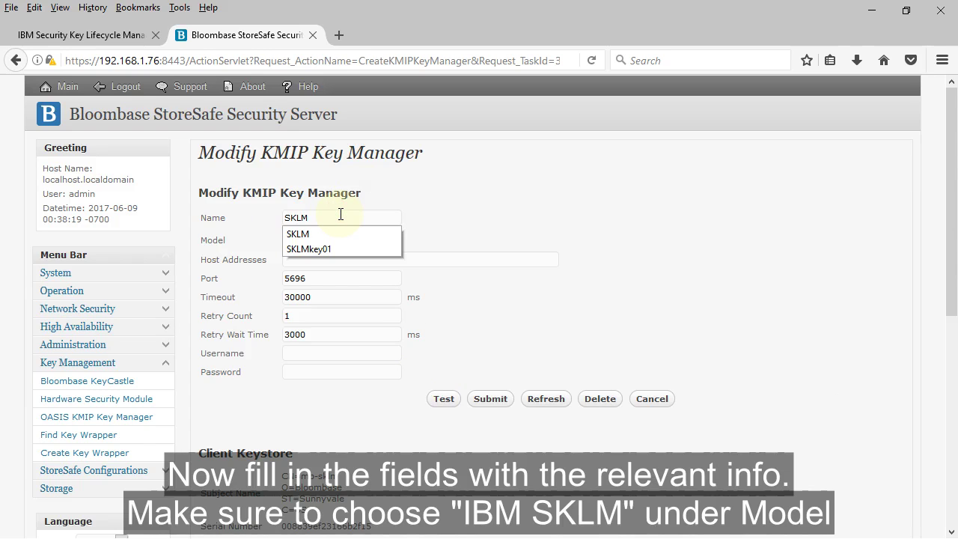
pyautogui.click(496, 208)
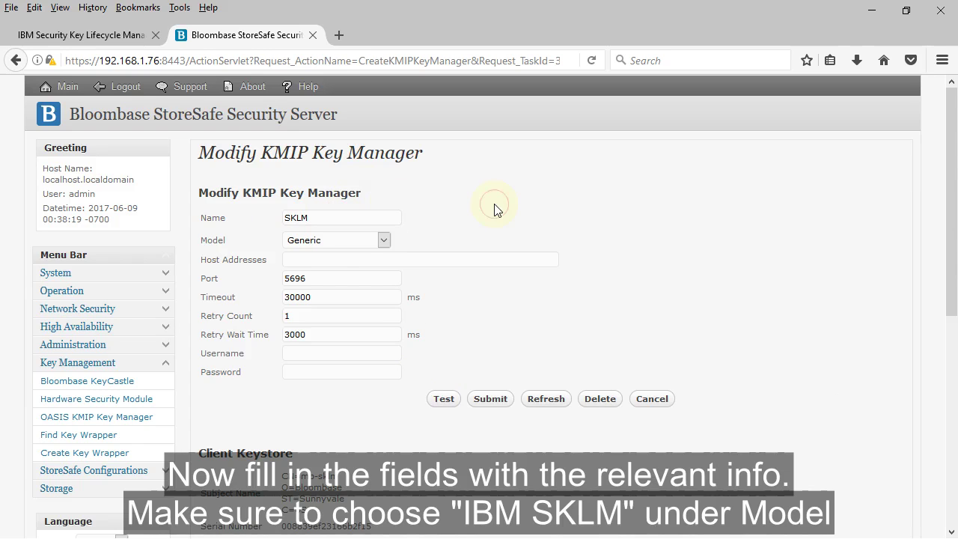
pyautogui.click(359, 241)
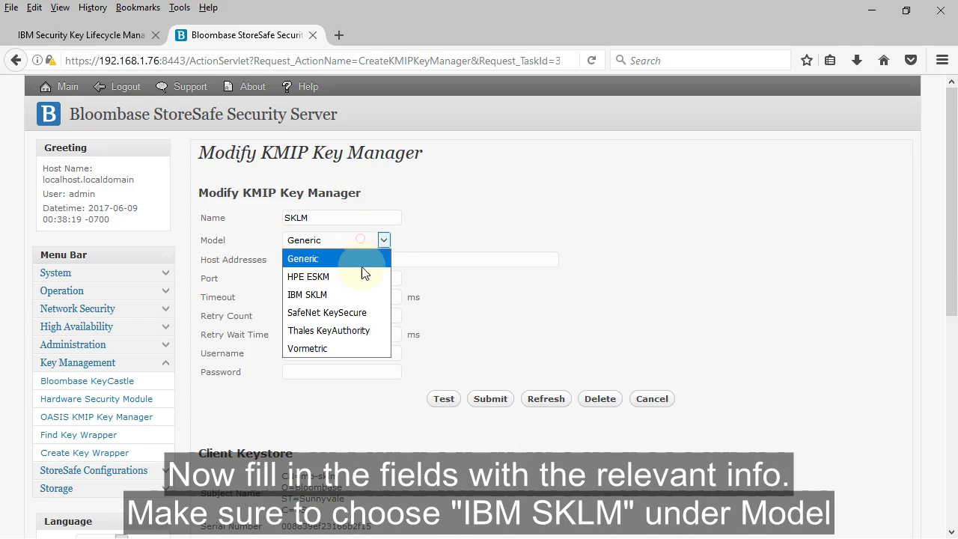
pyautogui.click(366, 295)
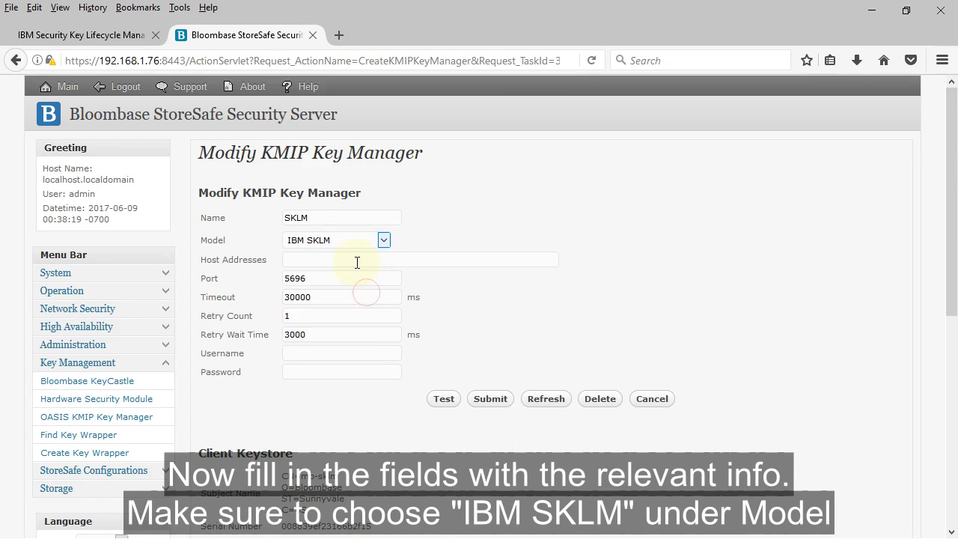
pyautogui.click(360, 258)
pyautogui.write('1')
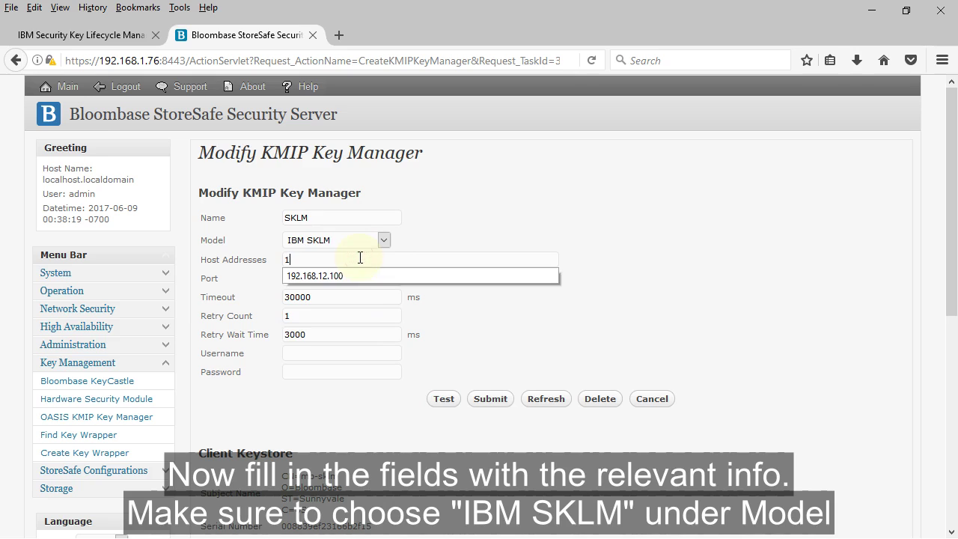
pyautogui.write('92.168.12.100')
pyautogui.click(683, 213)
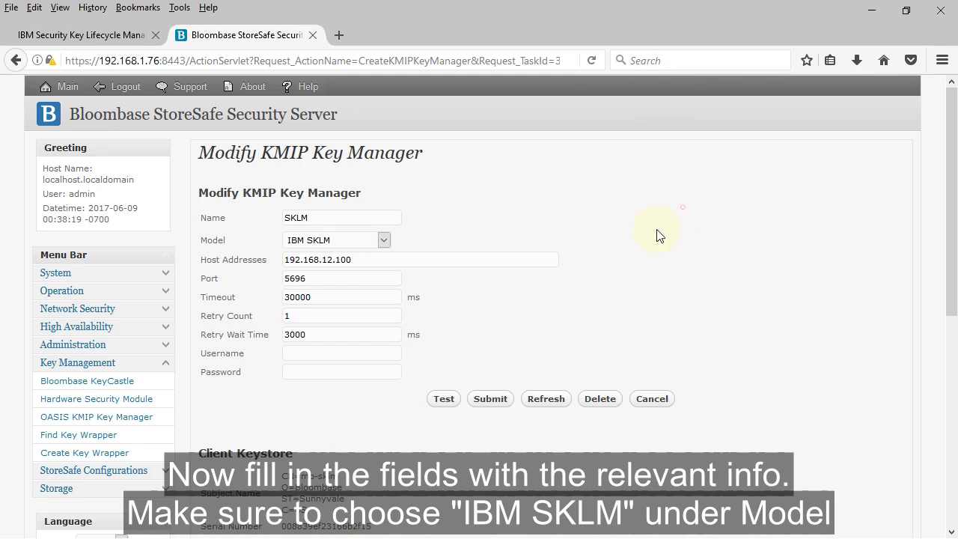
# Test the connection, which fails with CTGKS0070E: client certificate not trusted.
pyautogui.click(453, 404)
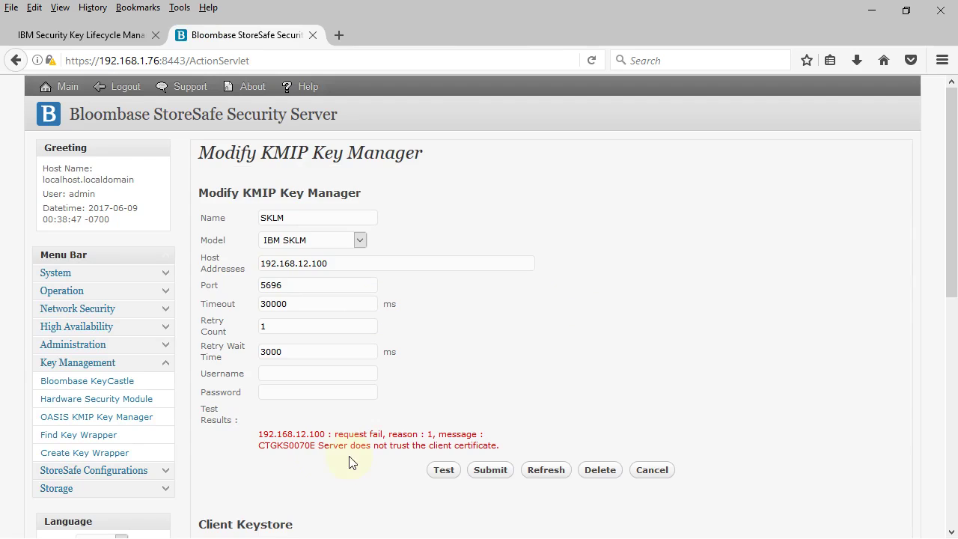
pyautogui.moveTo(318, 446); pyautogui.dragTo(497, 446)
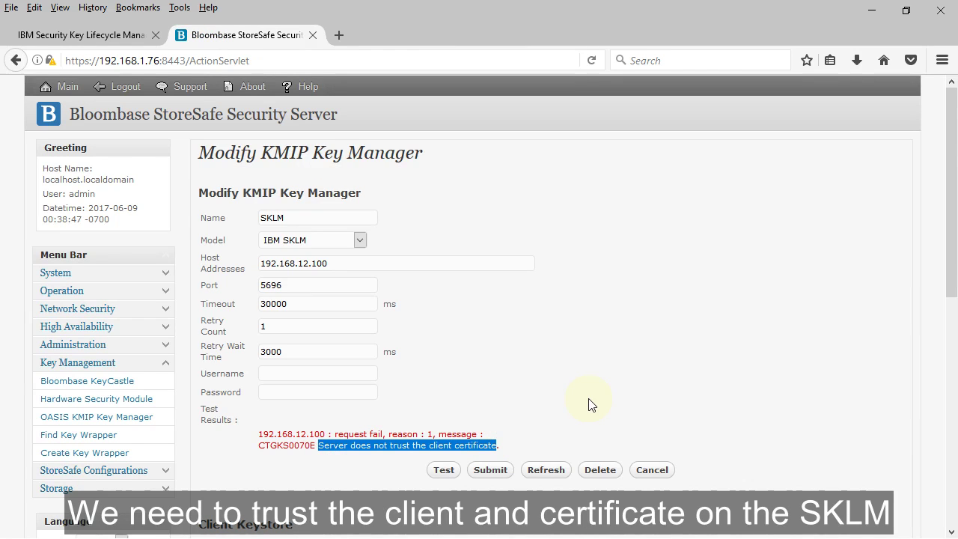
pyautogui.click(588, 404)
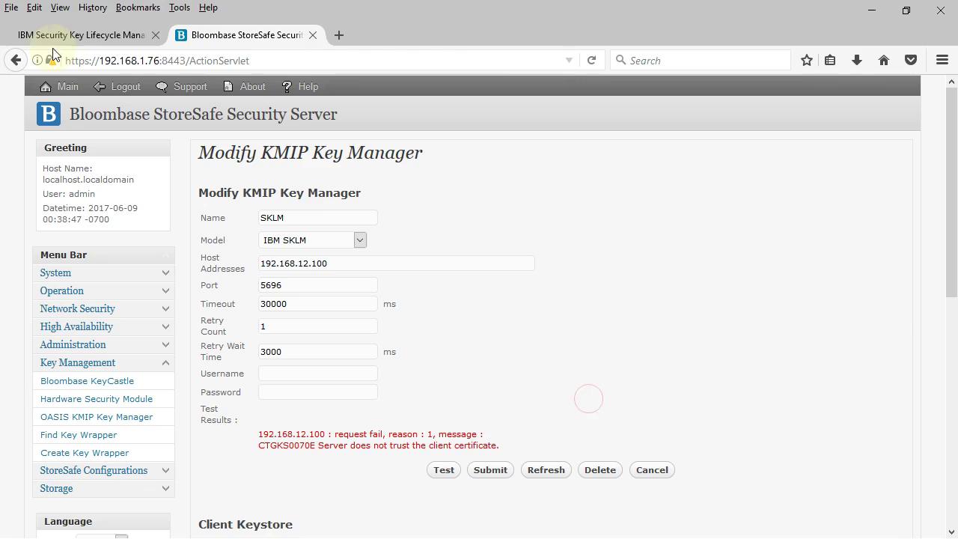
# Open Clients and Groups pending registration requests and select the Apr 19, 2017 mb-sklm request.
pyautogui.click(125, 38)
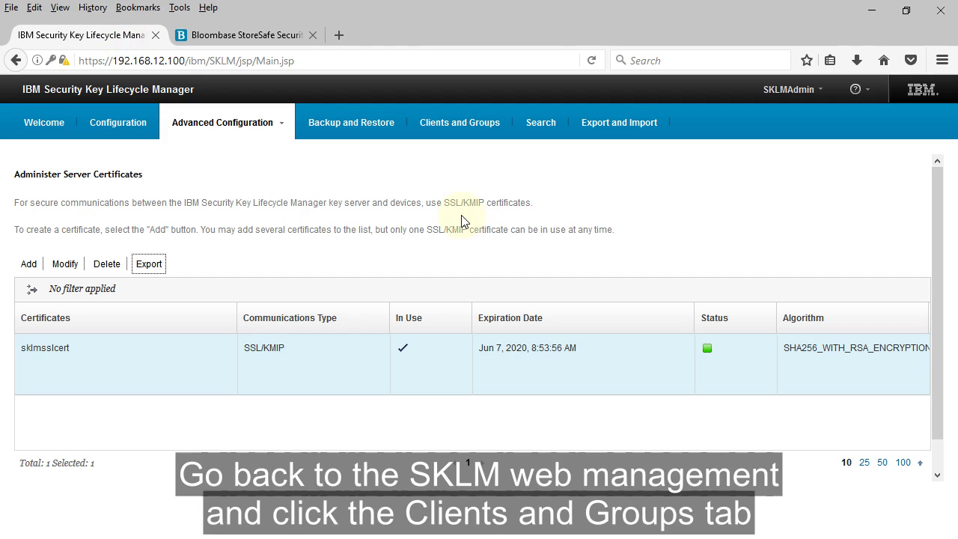
pyautogui.click(498, 130)
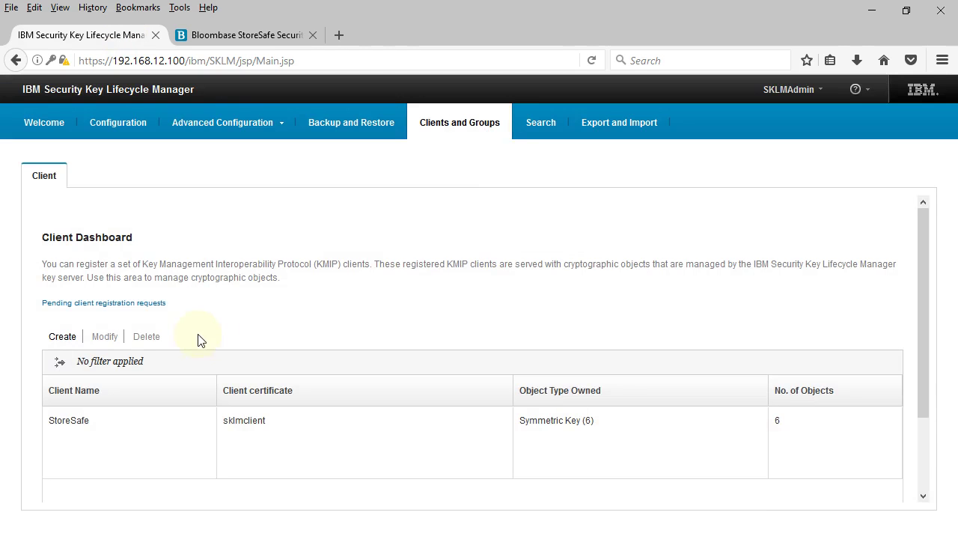
pyautogui.moveTo(174, 302); pyautogui.dragTo(36, 319)
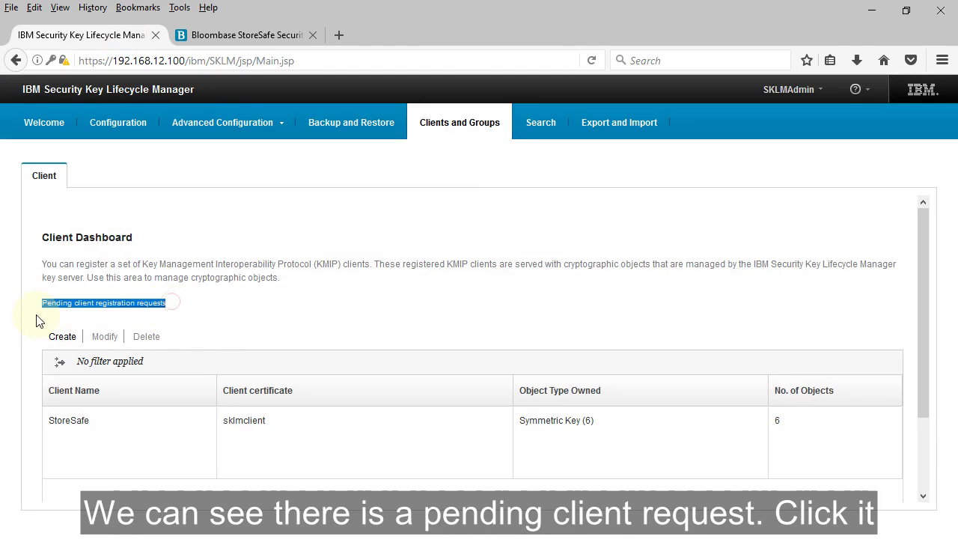
pyautogui.click(181, 305)
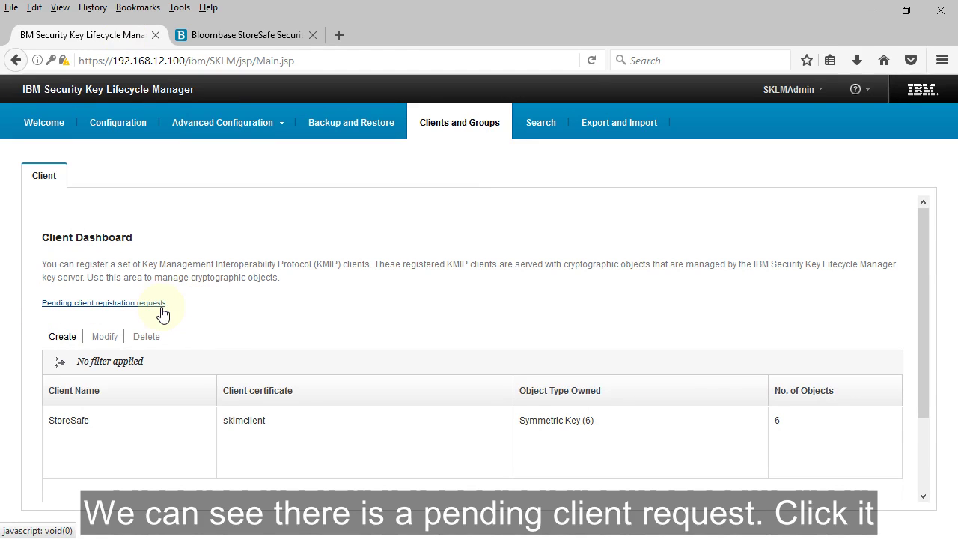
pyautogui.click(151, 304)
pyautogui.click(193, 419)
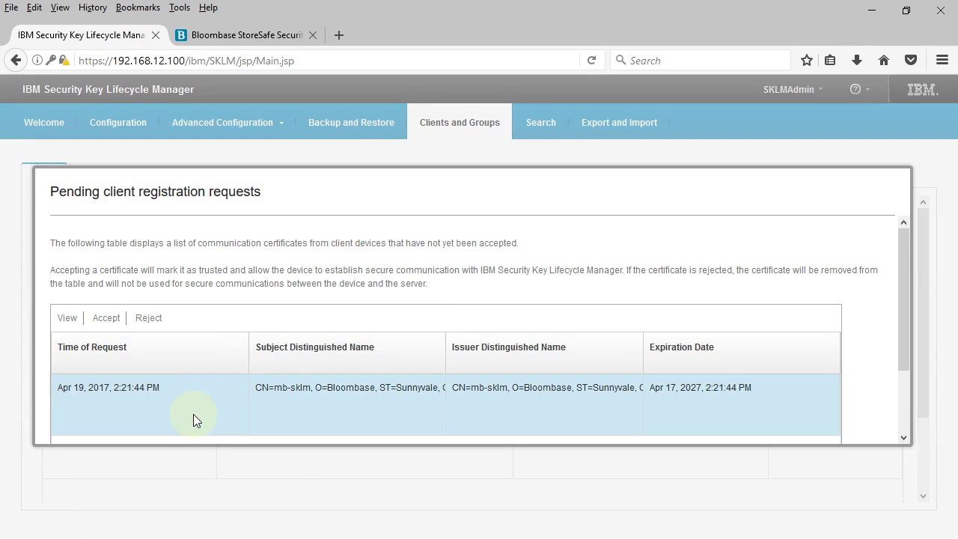
pyautogui.click(191, 419)
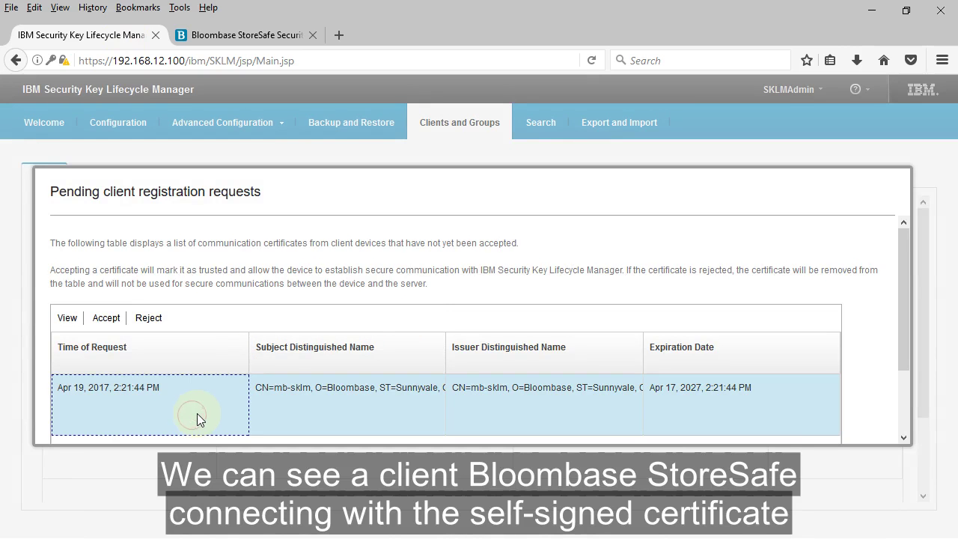
pyautogui.click(66, 318)
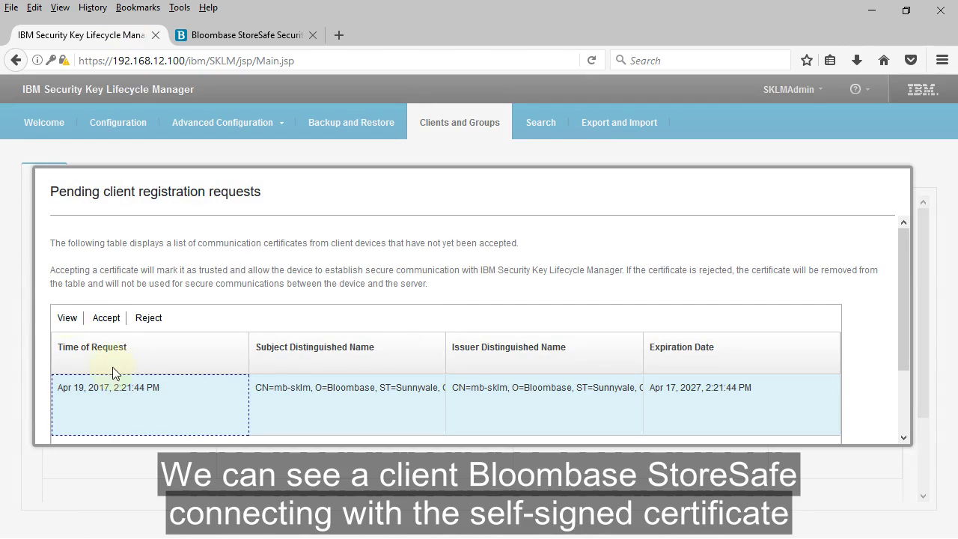
# Accept and trust the request as certificate bloombase-cert for new client bloombase01.
pyautogui.click(104, 319)
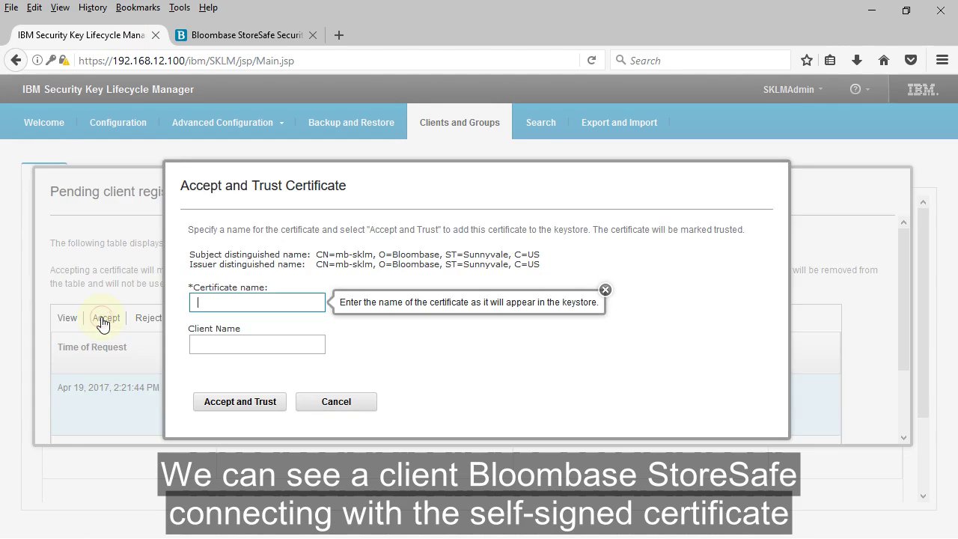
pyautogui.click(318, 304)
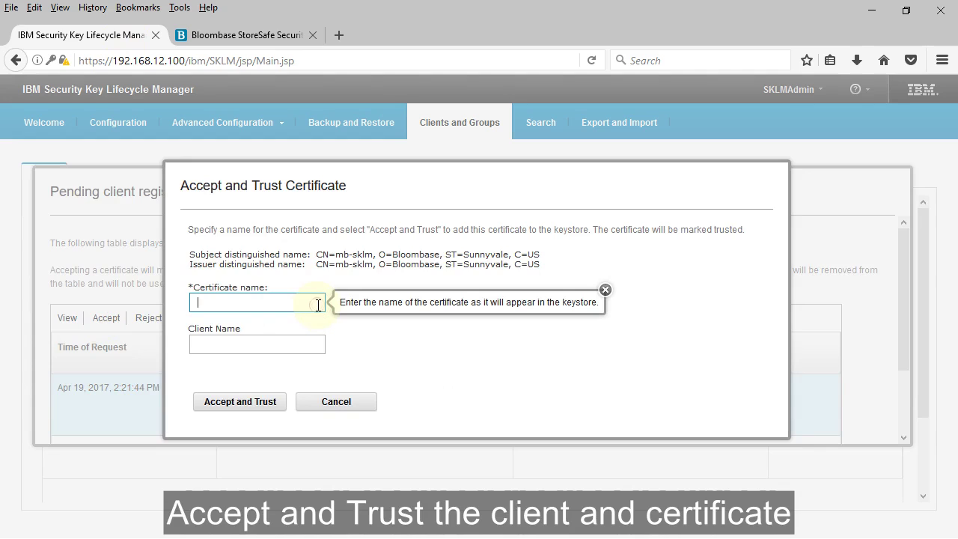
pyautogui.write('bloombase-cert')
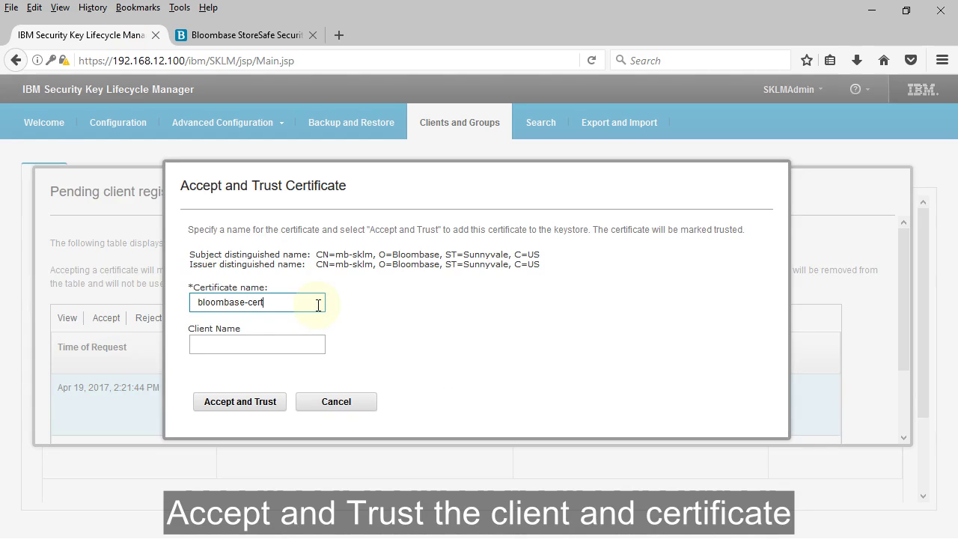
pyautogui.click(278, 346)
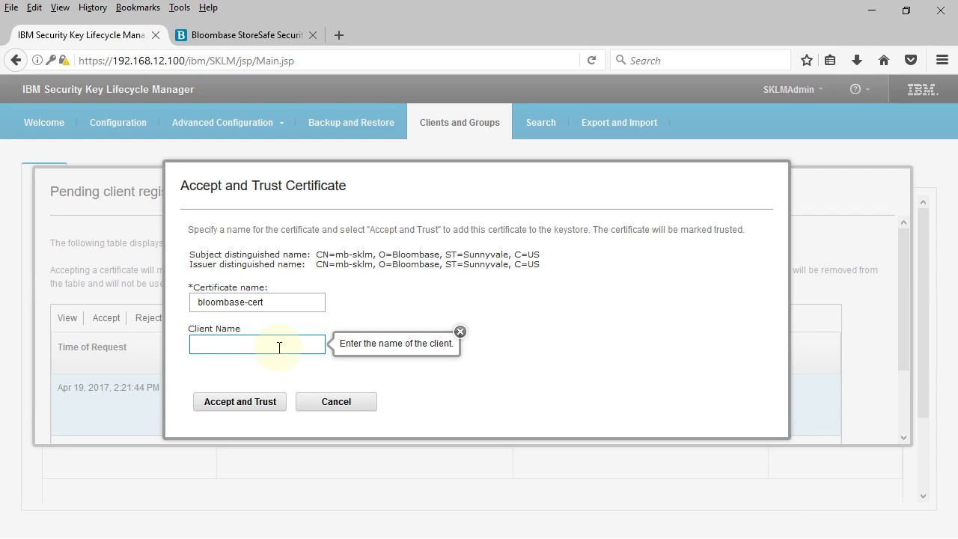
pyautogui.write('bloombase01')
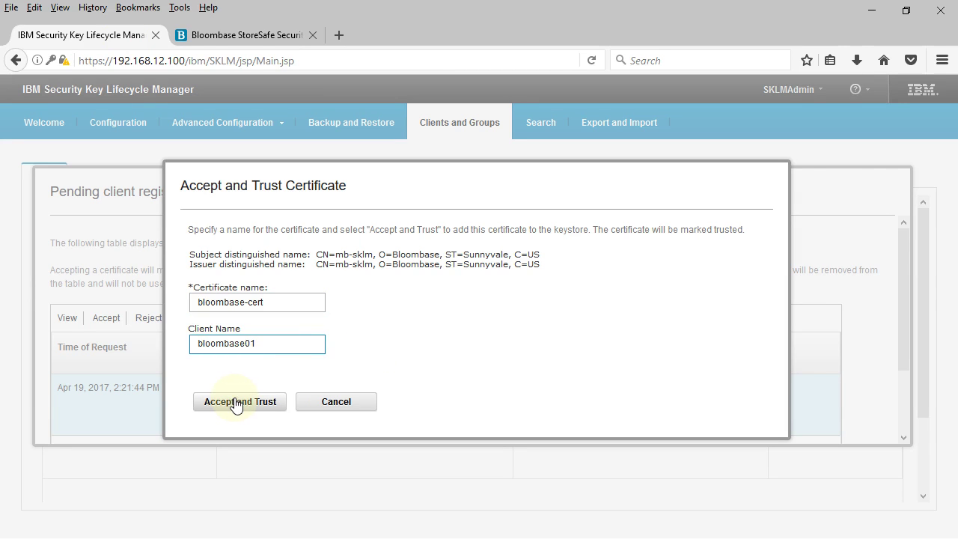
pyautogui.click(236, 402)
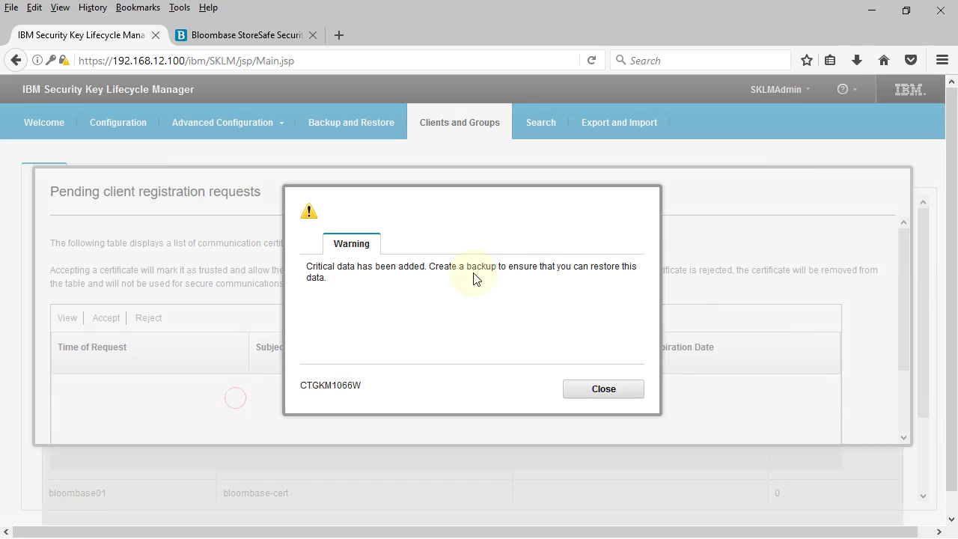
pyautogui.click(624, 397)
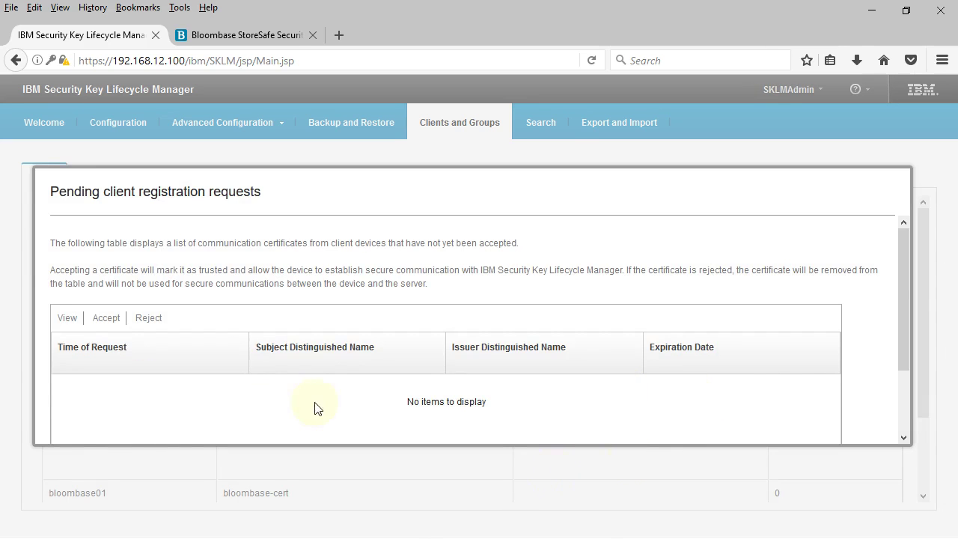
# Check the client dashboard lists bloombase01 with its trusted certificate, then go back to StoreSafe.
pyautogui.scroll(-2, 112, 423)
pyautogui.click(78, 423)
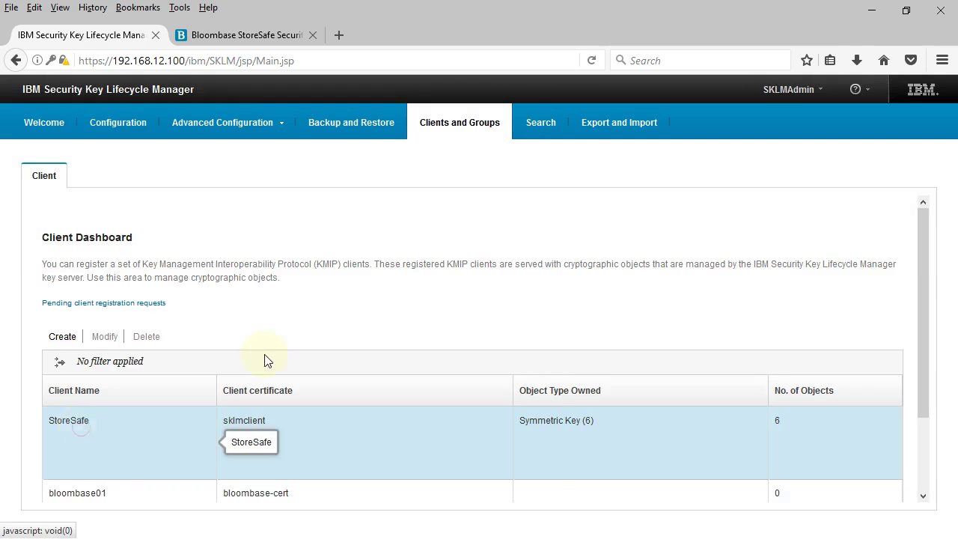
pyautogui.scroll(-2, 258, 483)
pyautogui.click(111, 436)
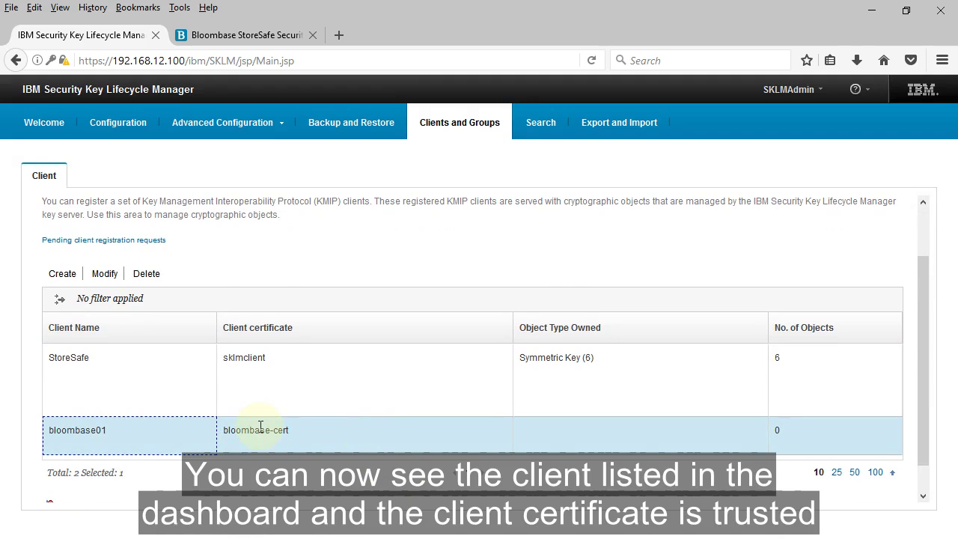
pyautogui.scroll(-1, 344, 429)
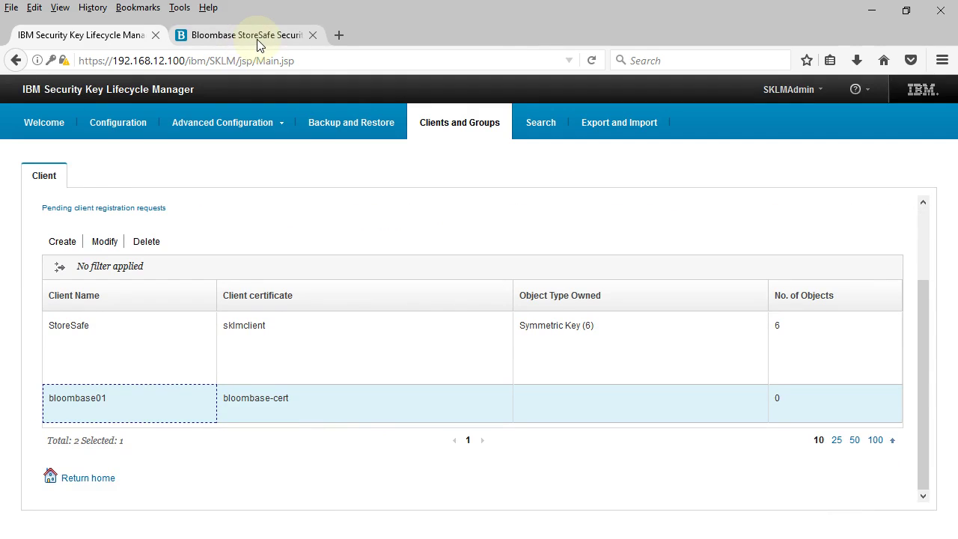
pyautogui.click(256, 41)
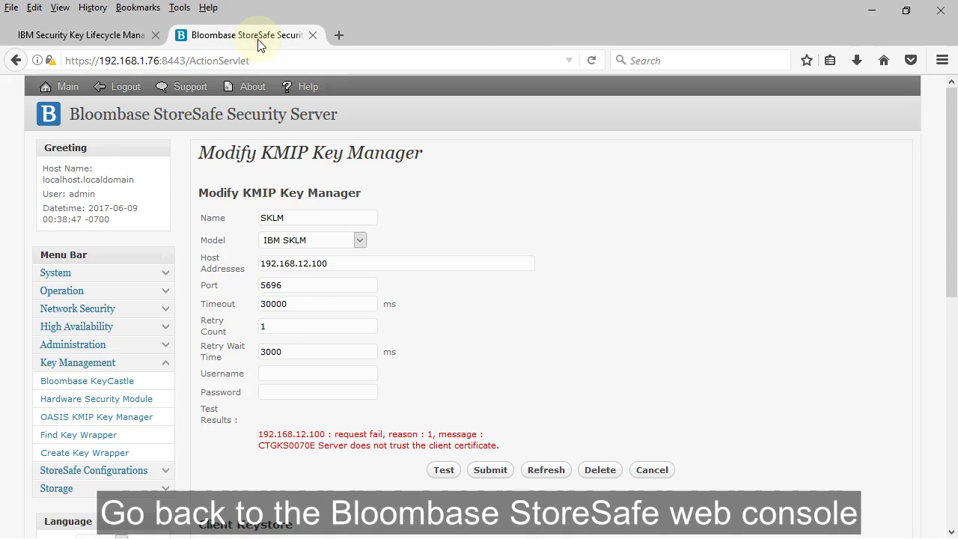
# Retest SKLM for Success (SKLM 2.7.0.0, KMIP 1.3), then submit and confirm the settings.
pyautogui.click(458, 474)
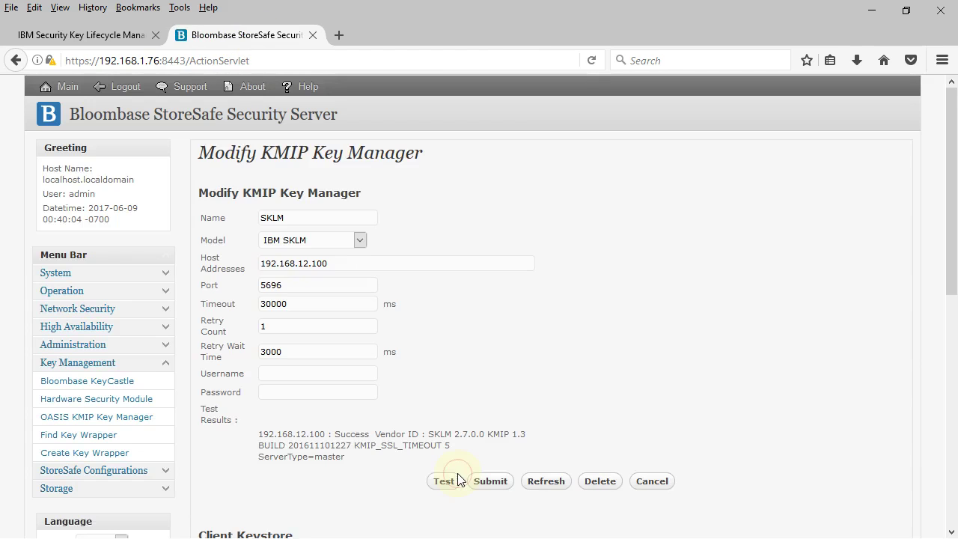
pyautogui.doubleClick(340, 433)
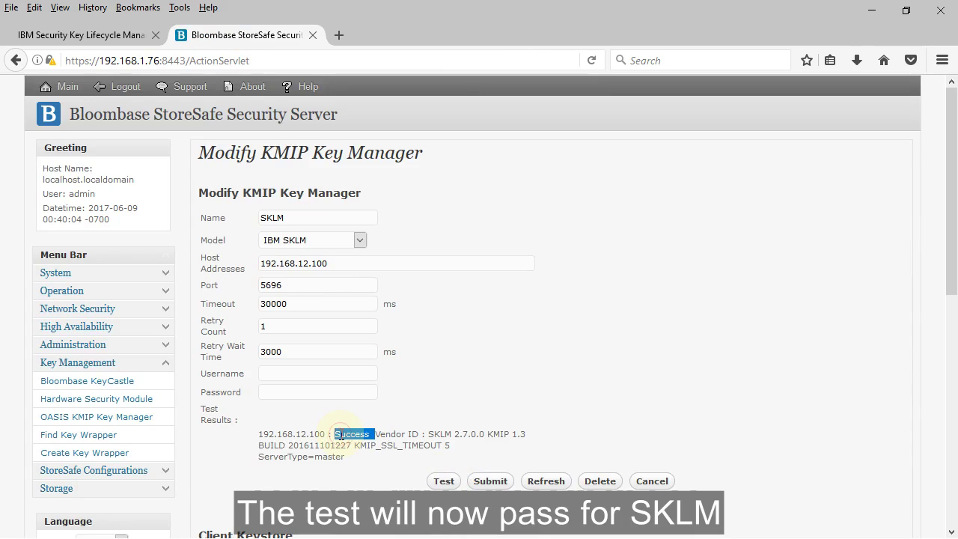
pyautogui.click(388, 468)
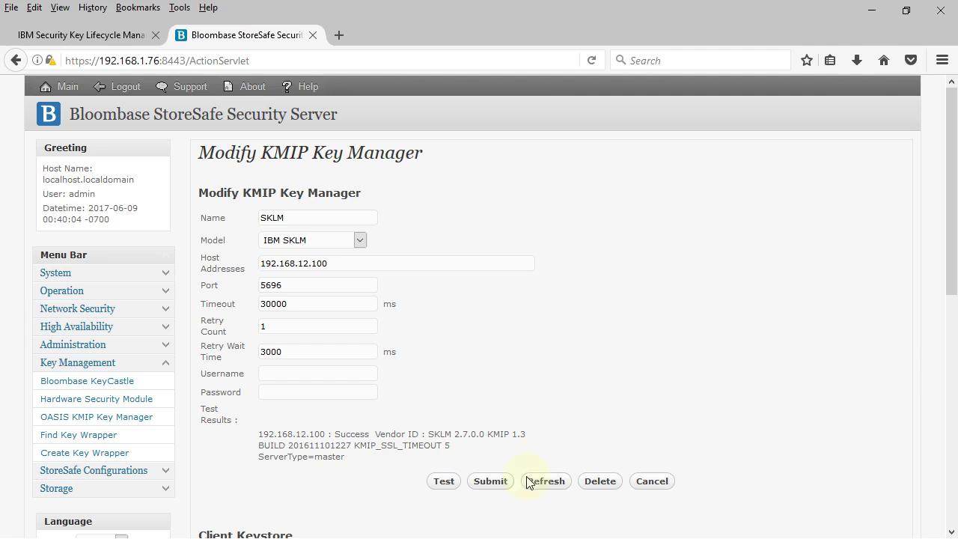
pyautogui.click(506, 482)
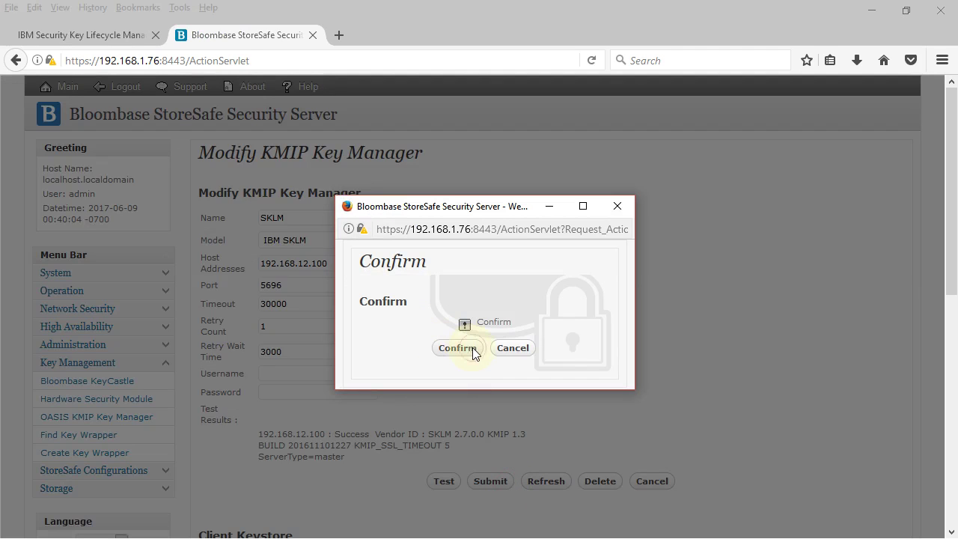
pyautogui.click(472, 352)
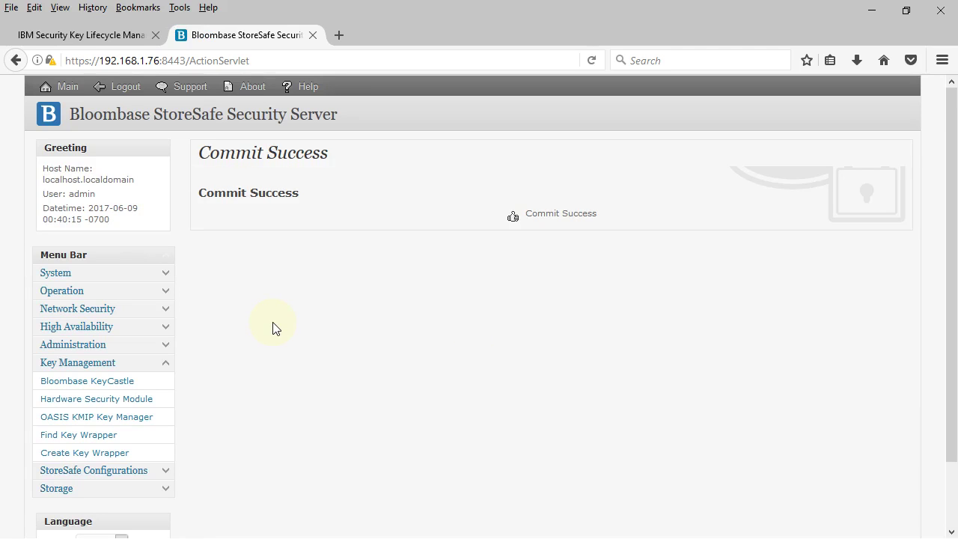
# Add a new key wrapper and name it SKLMkey01.
pyautogui.scroll(-3, 274, 327)
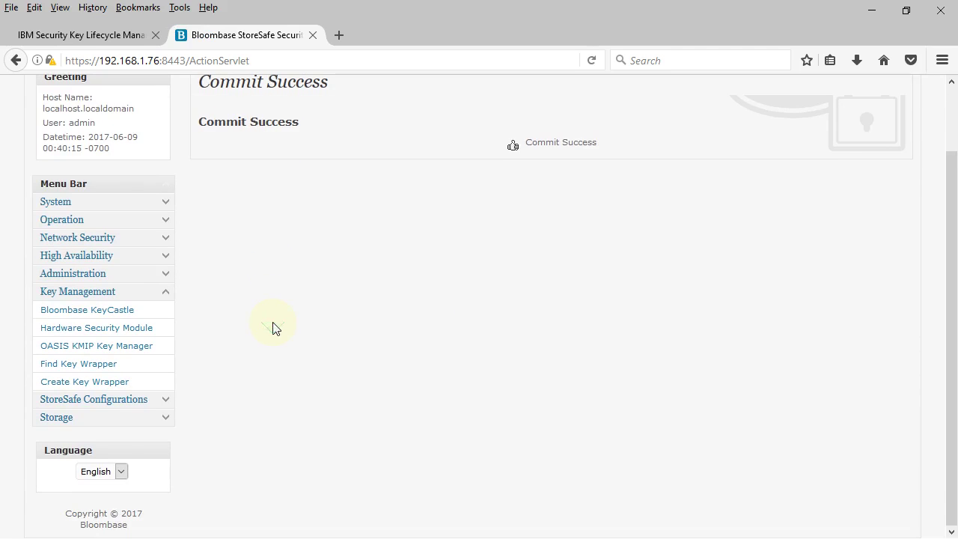
pyautogui.scroll(3, 229, 323)
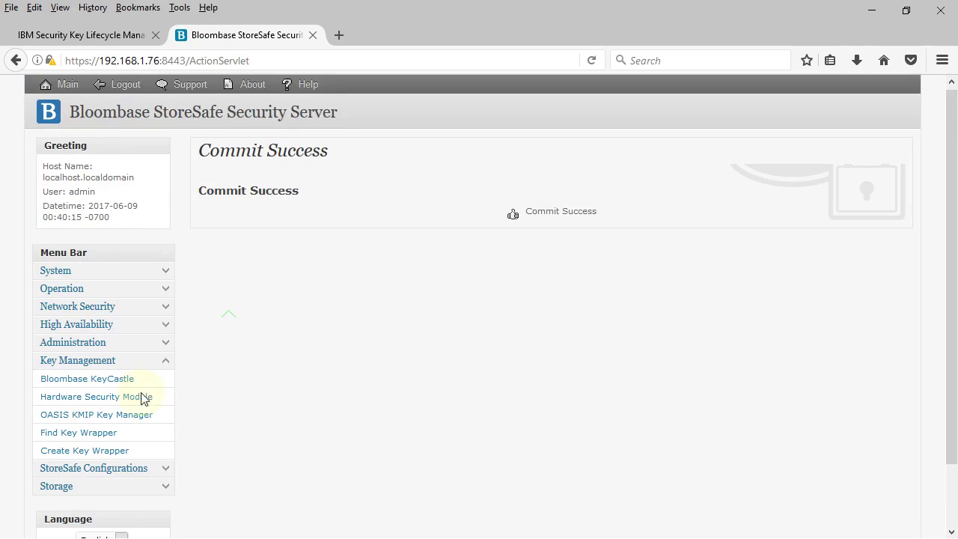
pyautogui.click(104, 445)
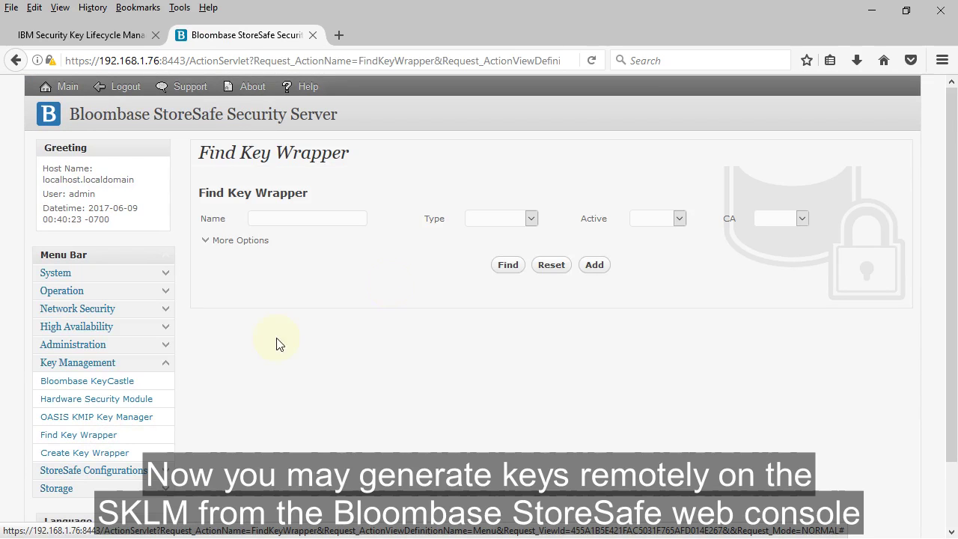
pyautogui.click(606, 268)
pyautogui.click(392, 200)
pyautogui.write('SKLM')
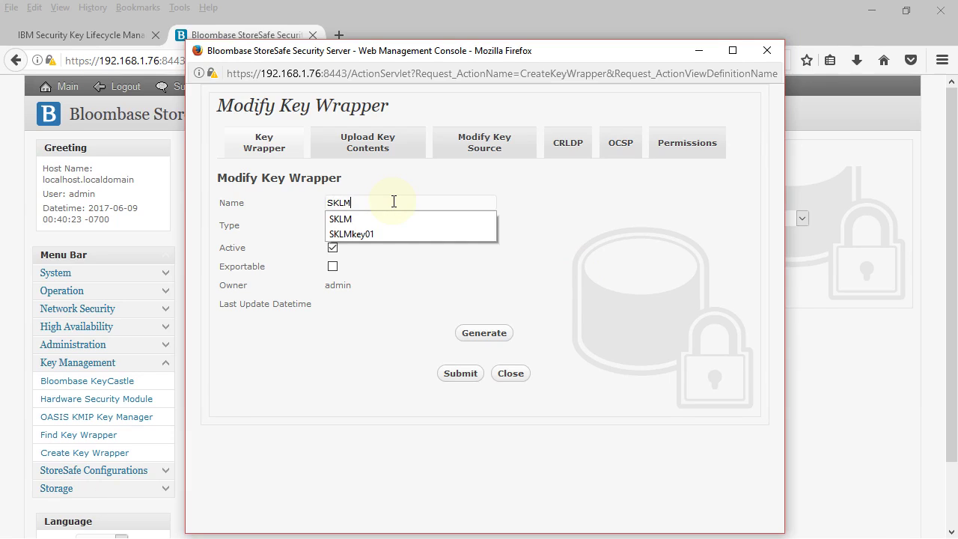
pyautogui.write('key01')
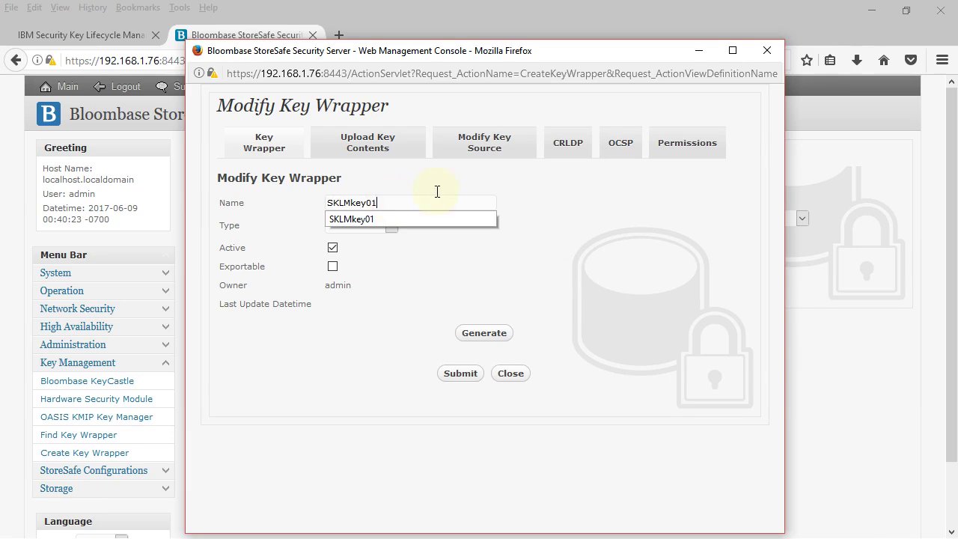
pyautogui.click(589, 195)
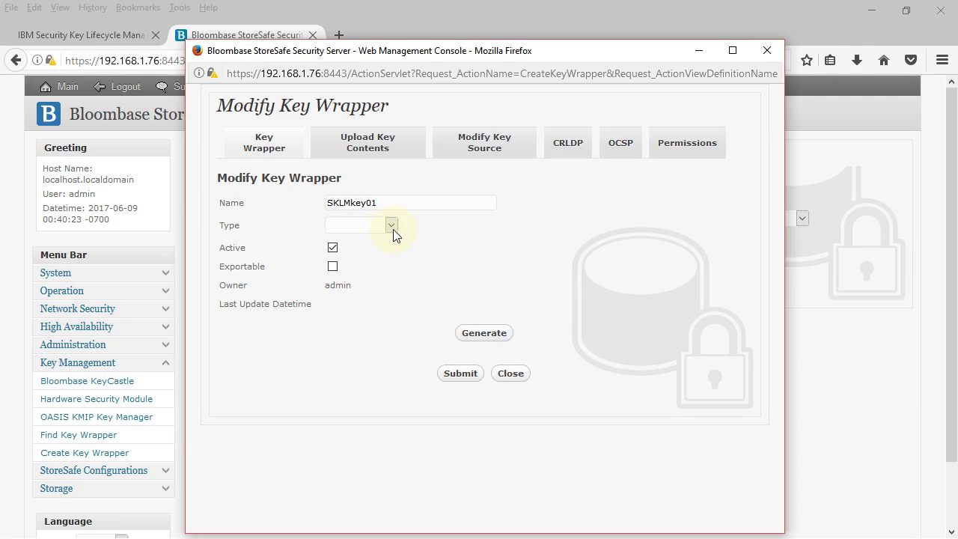
pyautogui.click(391, 225)
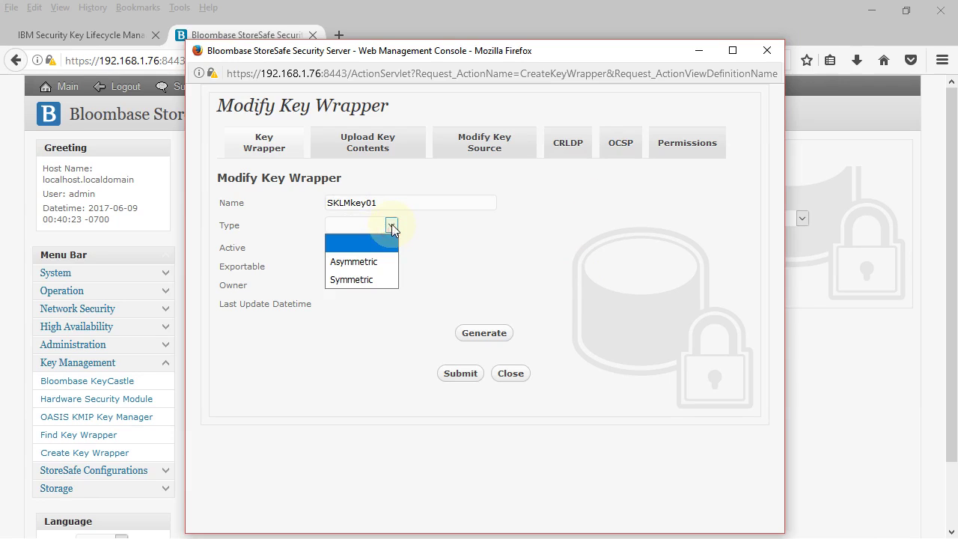
pyautogui.click(434, 220)
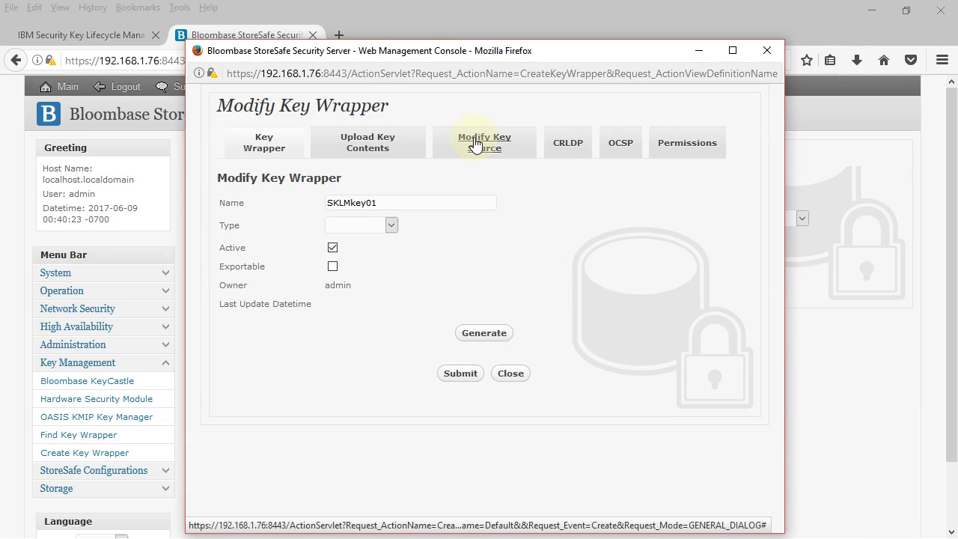
# Set SKLMkey01's key source to OASIS KMIP Key Manager, with SKLM as the key manager.
pyautogui.click(475, 144)
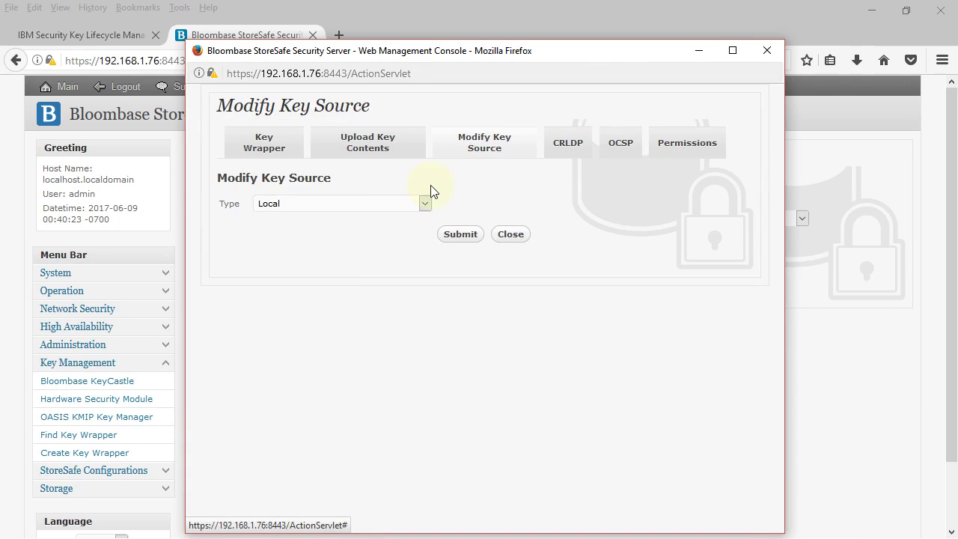
pyautogui.click(421, 203)
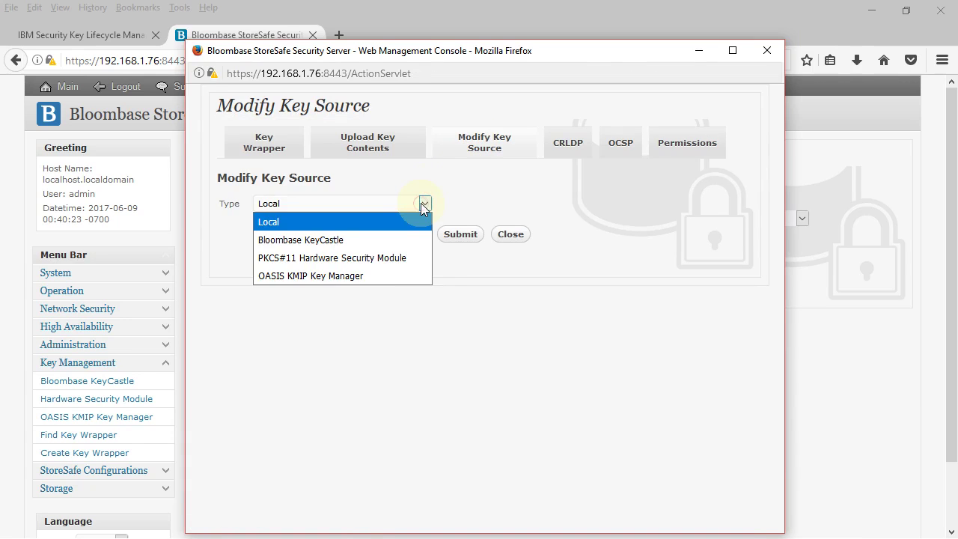
pyautogui.click(389, 277)
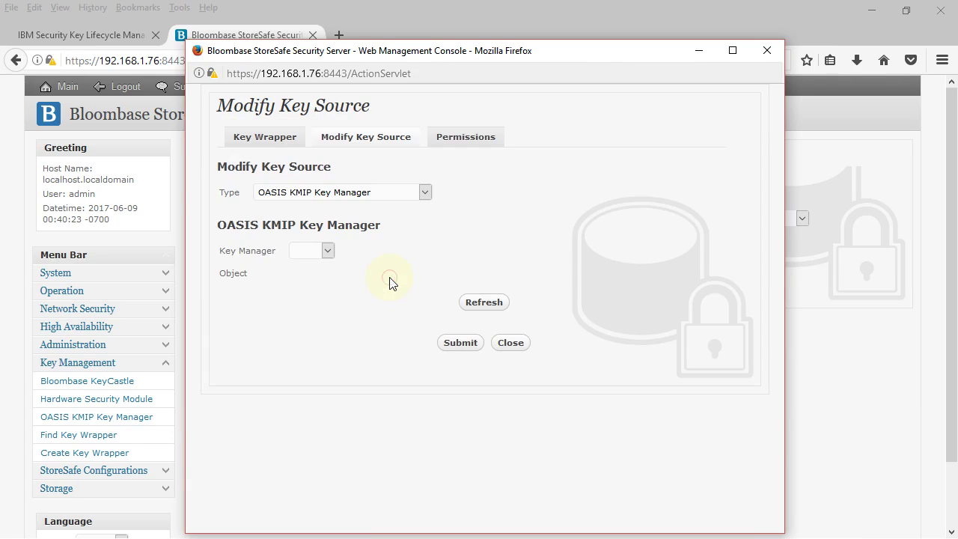
pyautogui.click(327, 250)
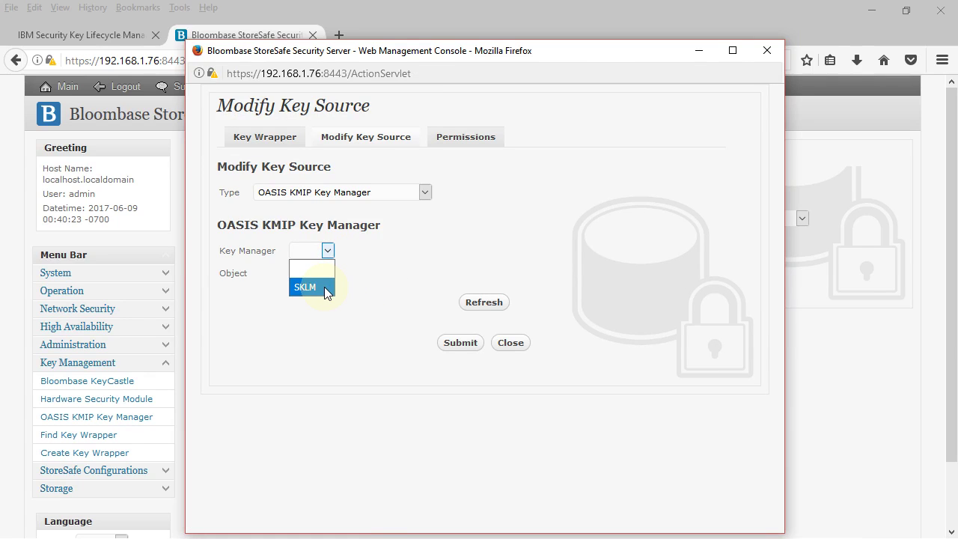
pyautogui.click(324, 286)
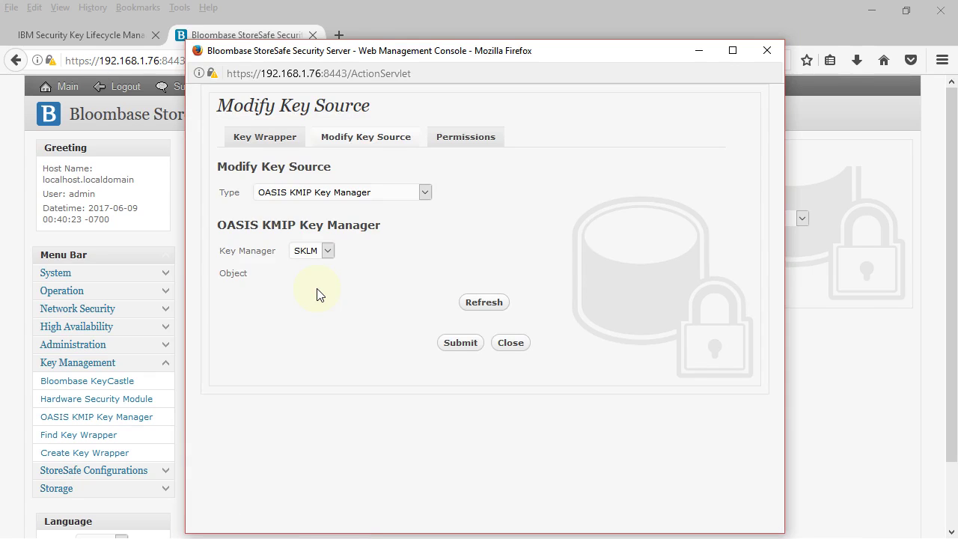
pyautogui.click(281, 139)
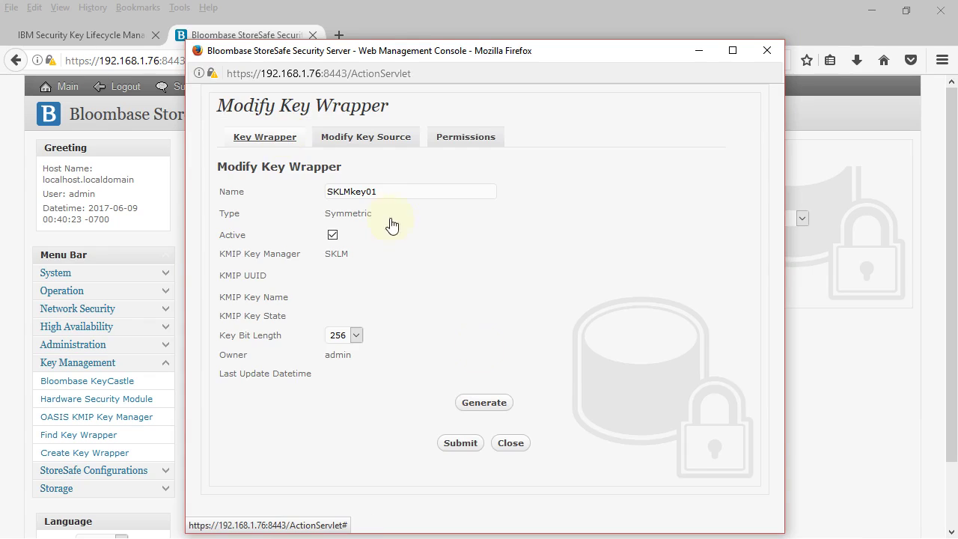
# Generate the SKLMkey01 key on SKLM, then submit and confirm the key wrapper.
pyautogui.click(484, 404)
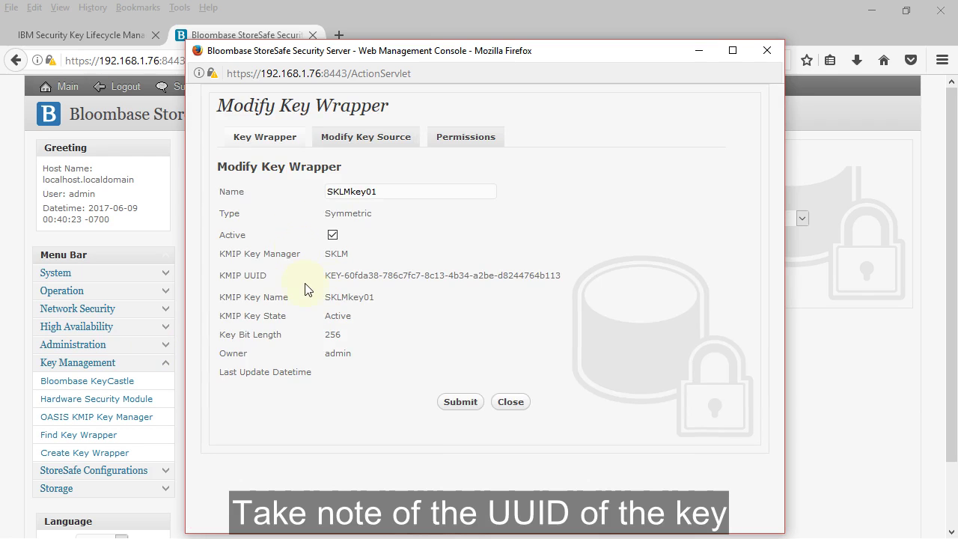
pyautogui.click(478, 404)
pyautogui.click(476, 351)
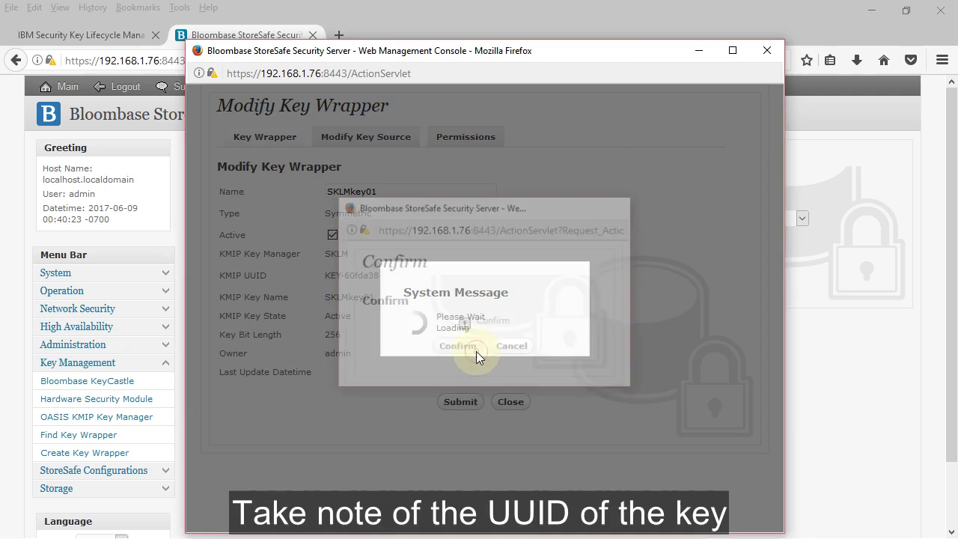
# Find all key wrappers and check that SKLMkey01 has a KMIP UUID issued by SKLM.
pyautogui.click(483, 192)
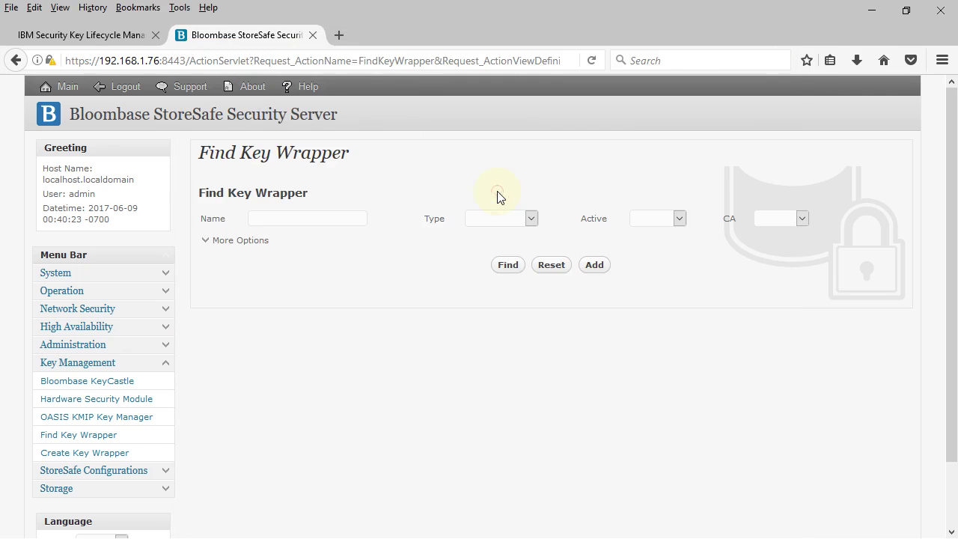
pyautogui.click(520, 270)
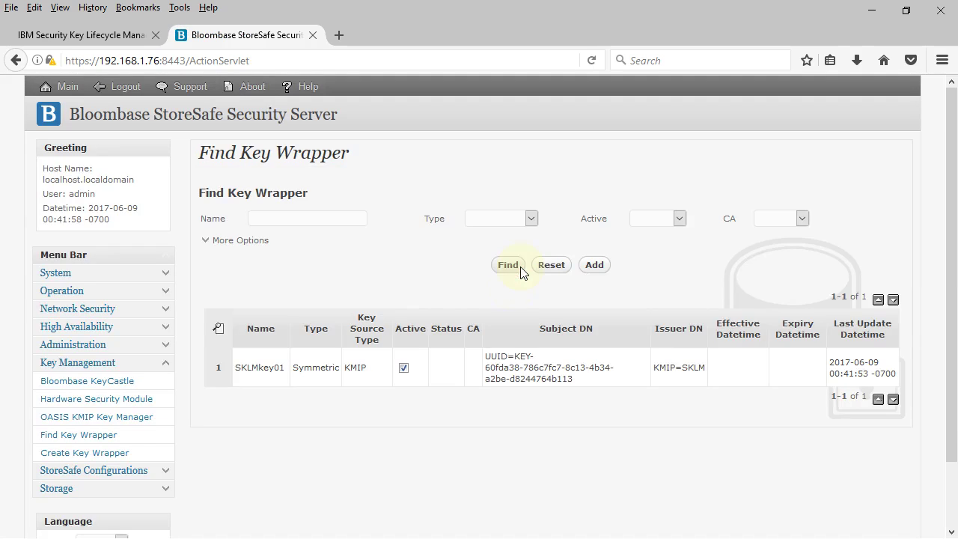
pyautogui.moveTo(484, 356); pyautogui.dragTo(578, 388)
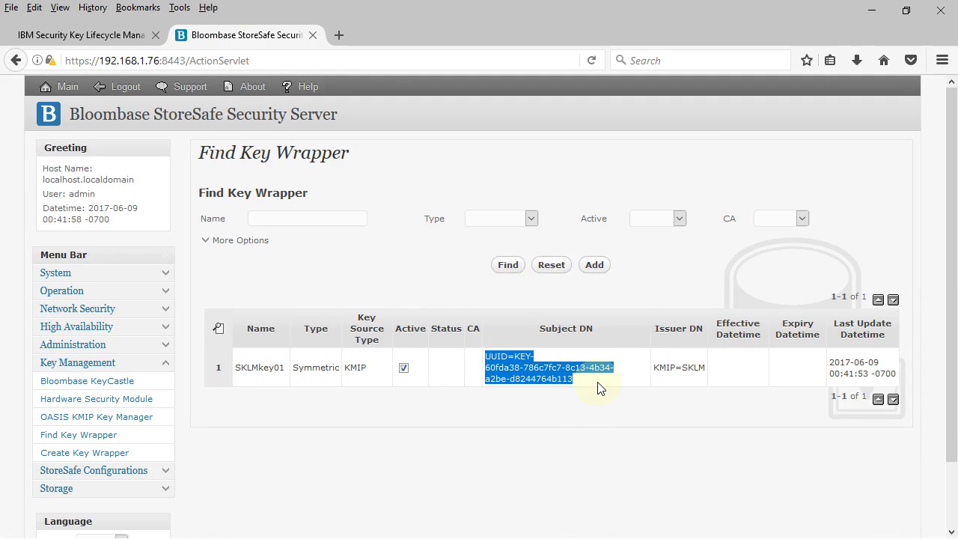
pyautogui.click(597, 387)
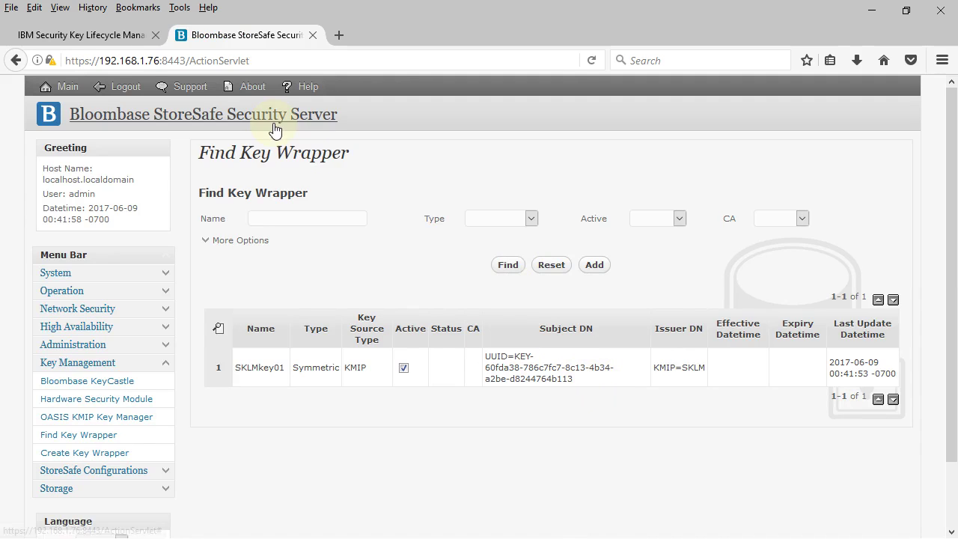
# In SKLM, search keys for client bloombase01, verify the new key's UUID, then return to StoreSafe.
pyautogui.click(116, 42)
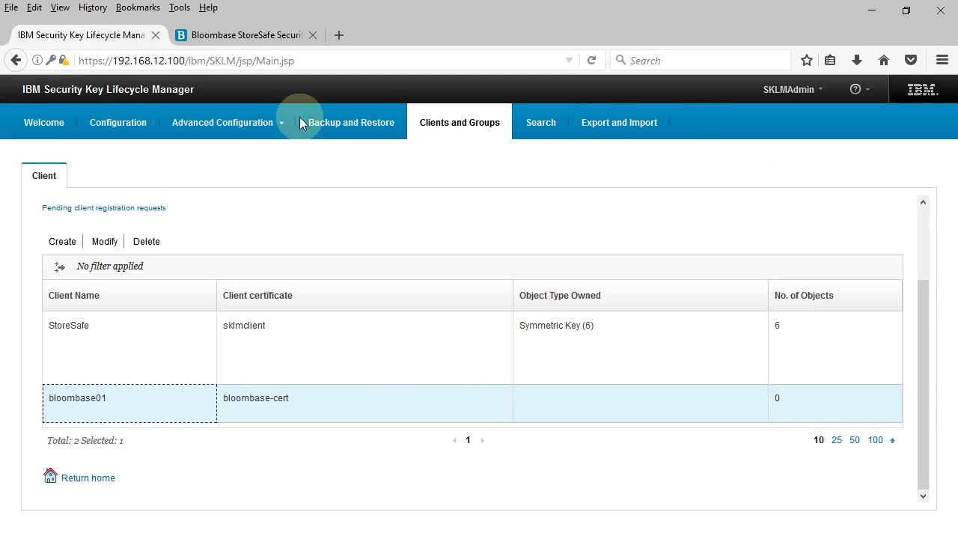
pyautogui.click(557, 129)
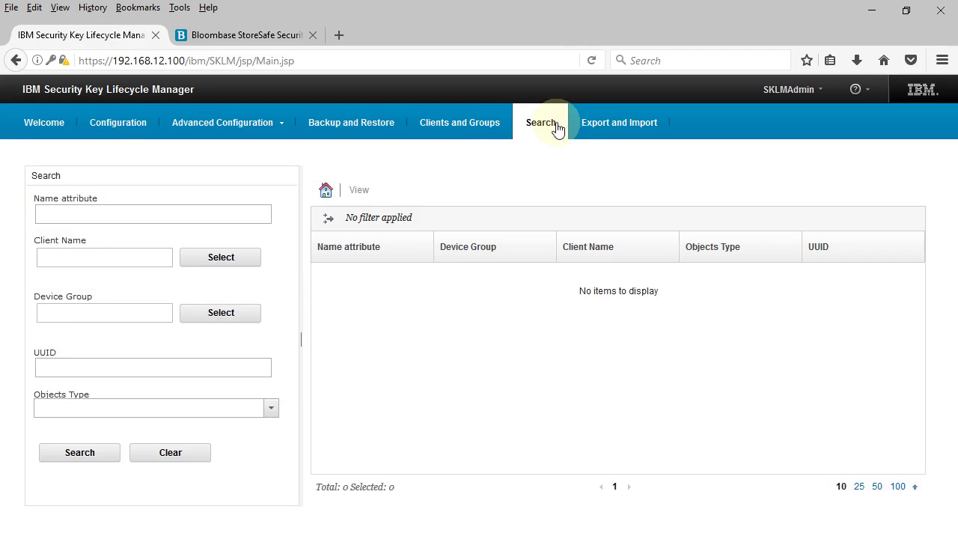
pyautogui.click(191, 259)
pyautogui.click(341, 345)
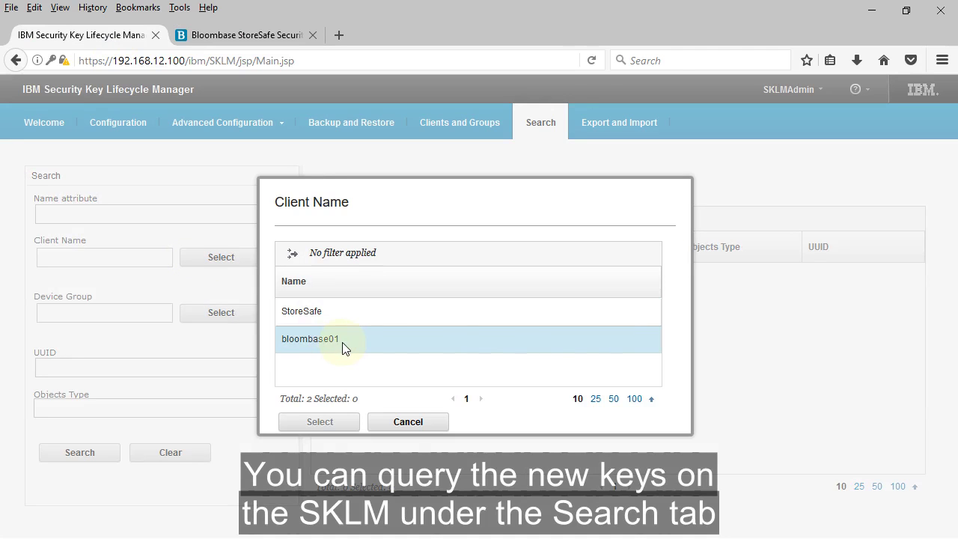
pyautogui.click(348, 430)
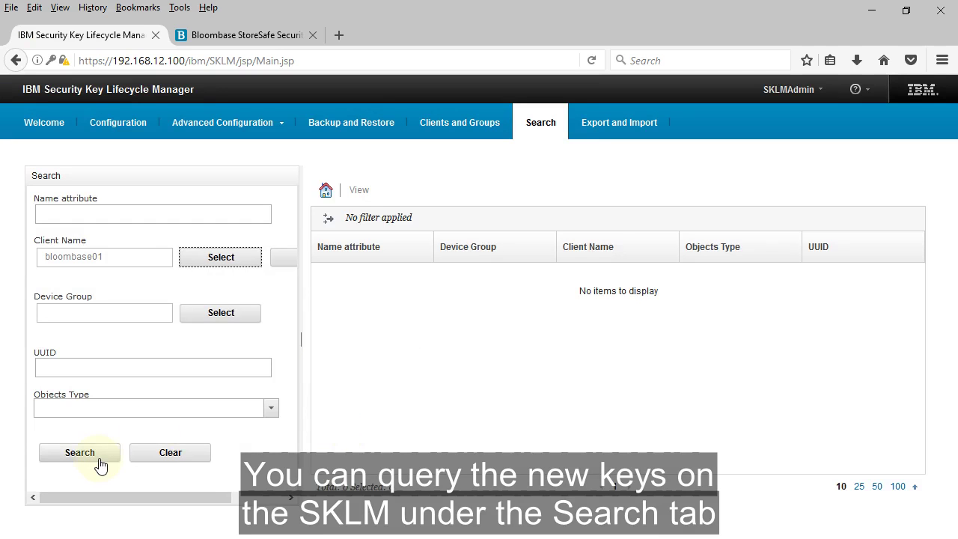
pyautogui.click(101, 463)
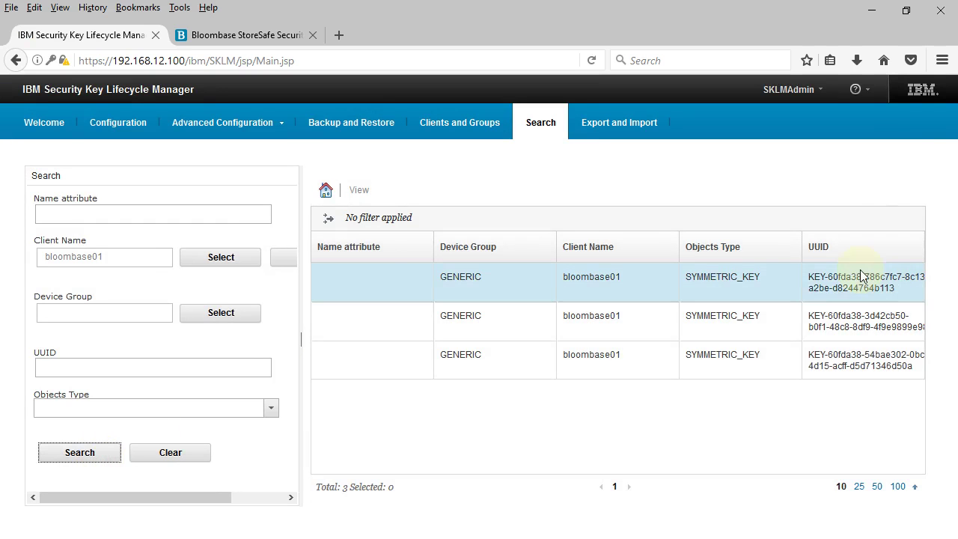
pyautogui.moveTo(810, 281); pyautogui.dragTo(904, 289)
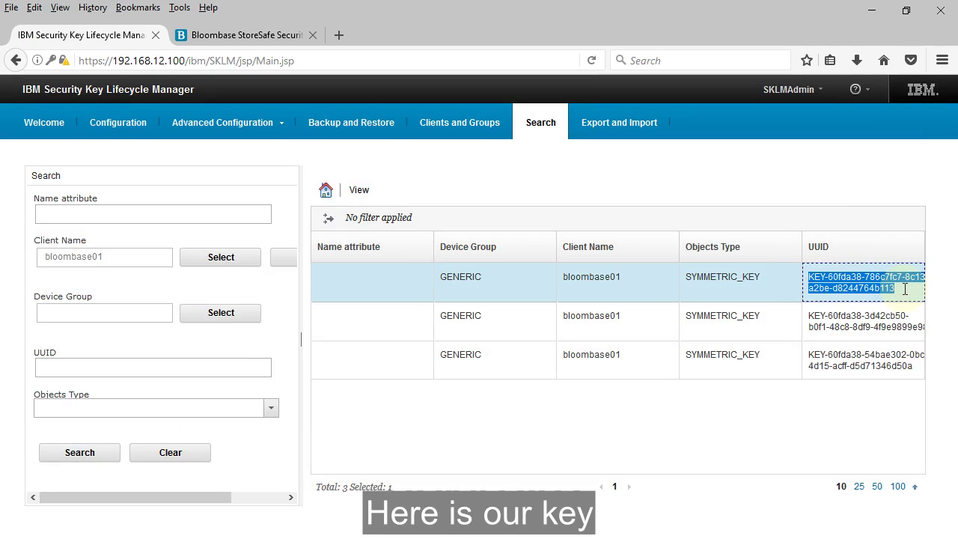
pyautogui.click(904, 288)
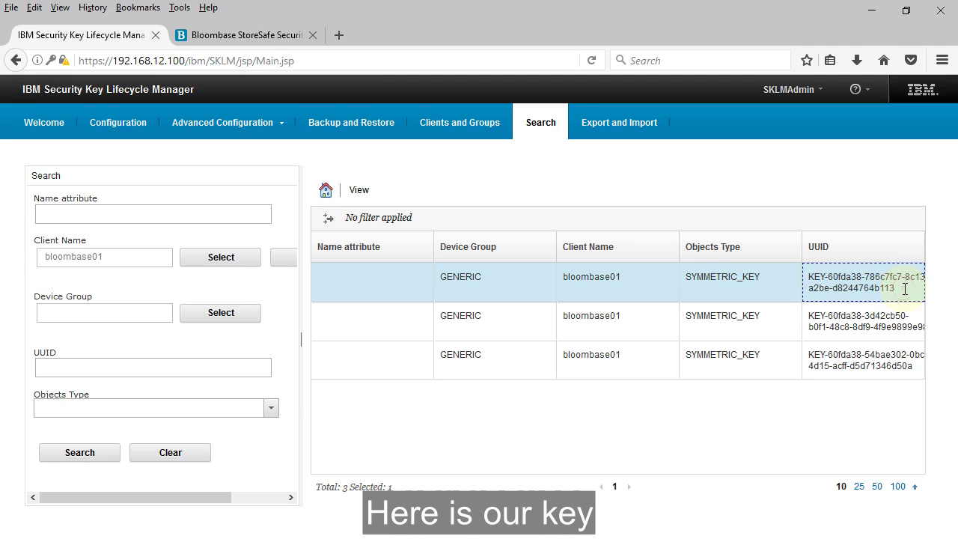
pyautogui.click(258, 42)
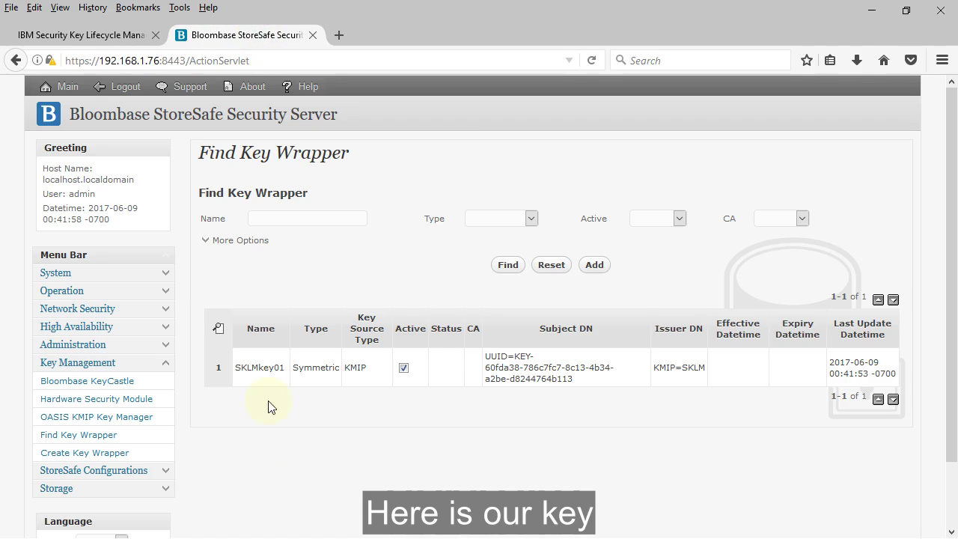
# Expand Storage in the menu and go to Physical Storage.
pyautogui.click(282, 434)
pyautogui.click(165, 490)
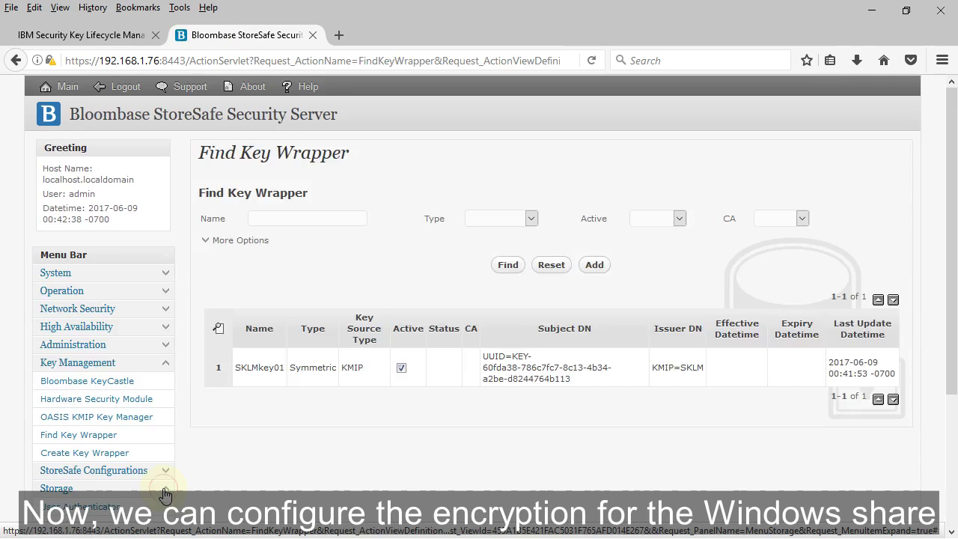
pyautogui.scroll(-2, 165, 495)
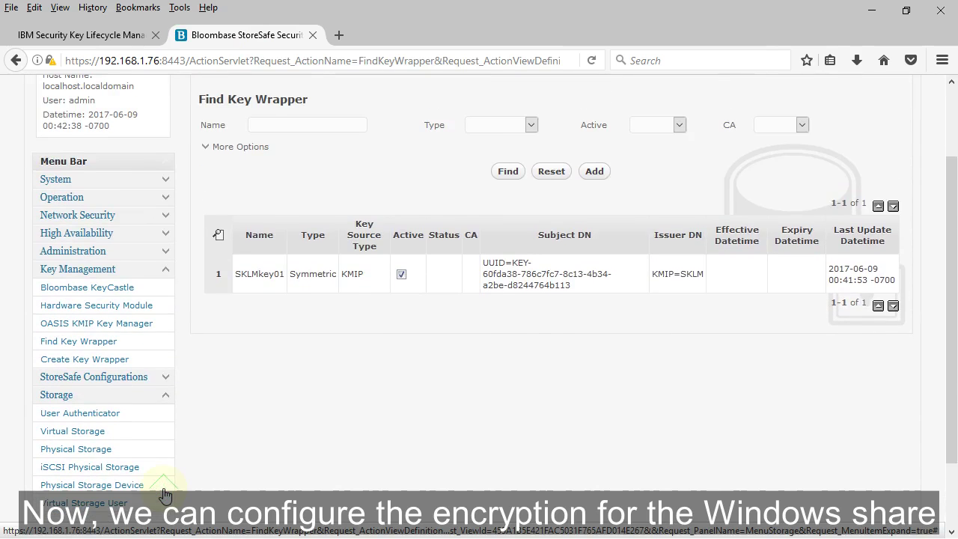
pyautogui.scroll(-2, 163, 494)
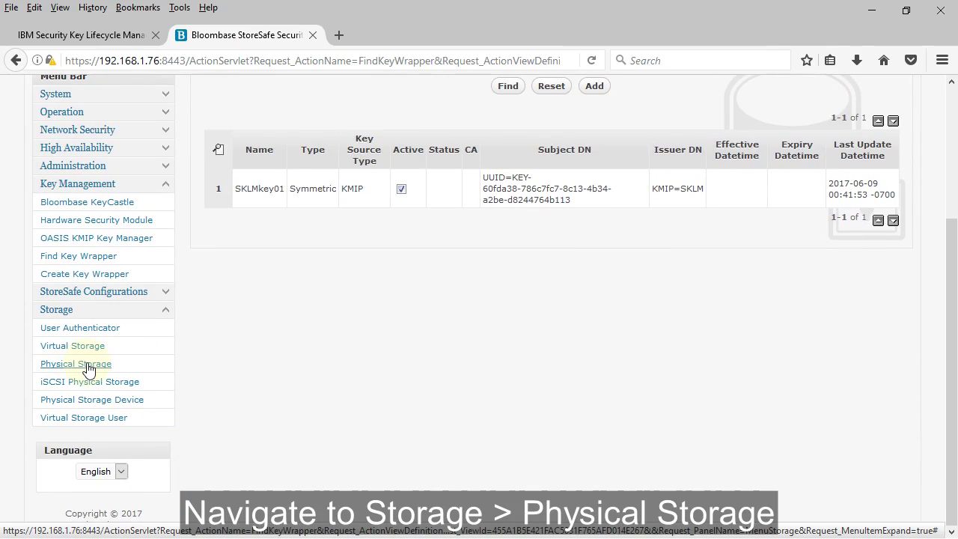
pyautogui.click(86, 366)
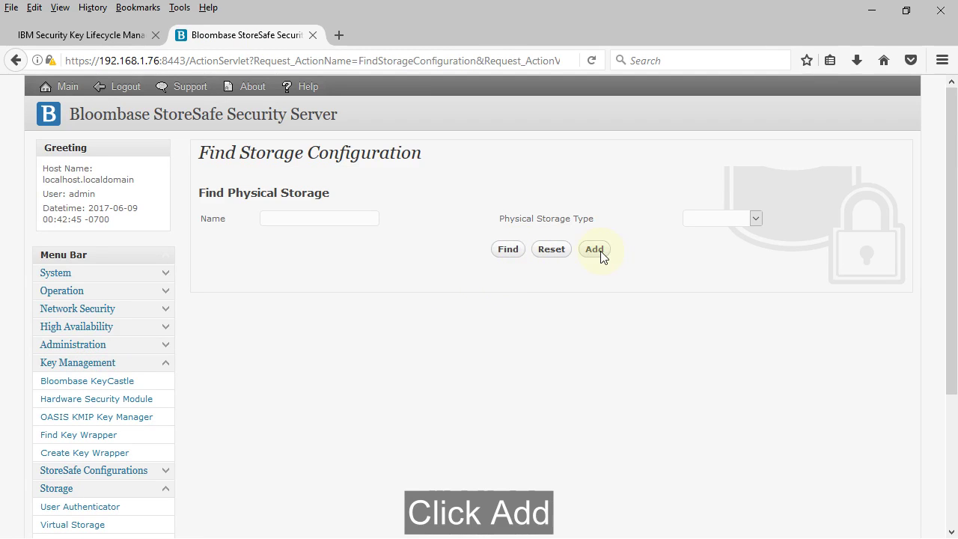
# Add a physical storage named 'windows server share' of type Remote, CIFS.
pyautogui.click(603, 251)
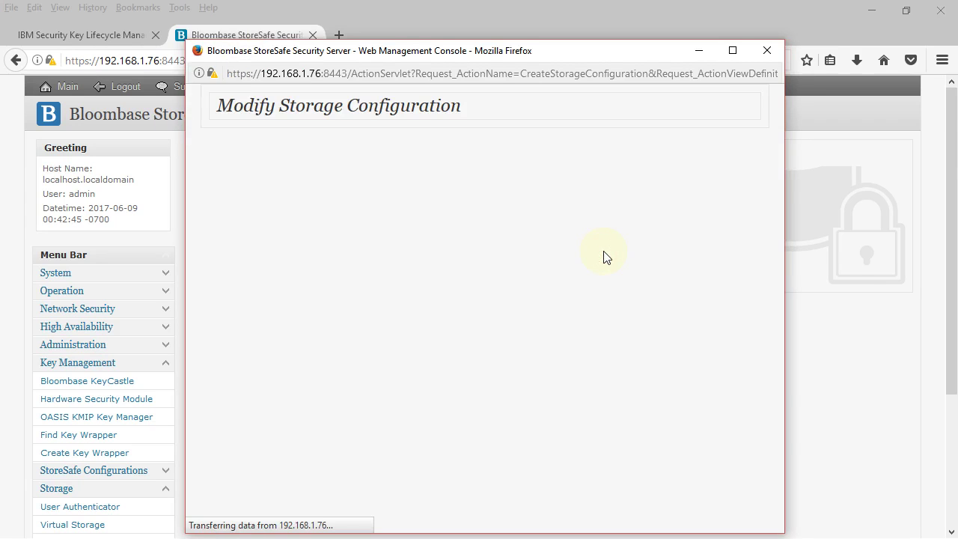
pyautogui.click(434, 190)
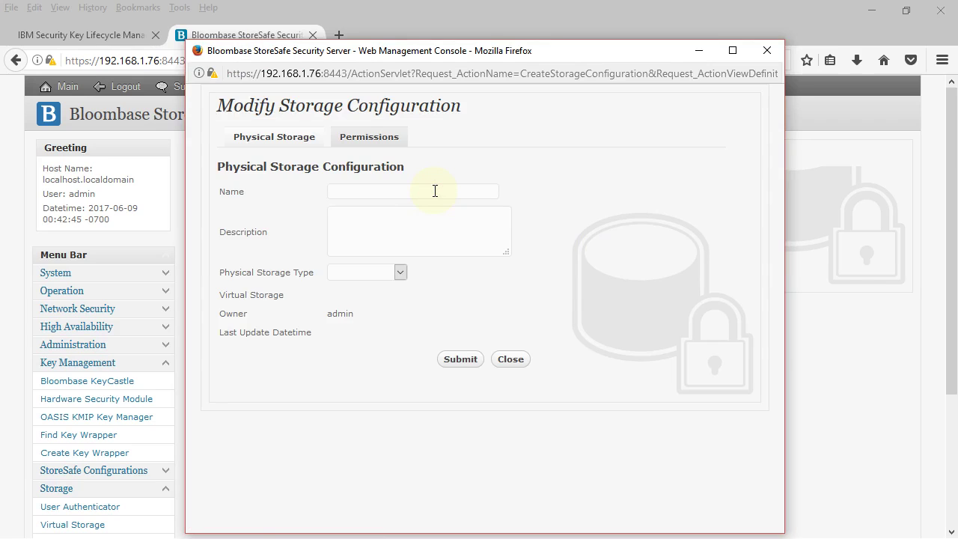
pyautogui.write('windows se')
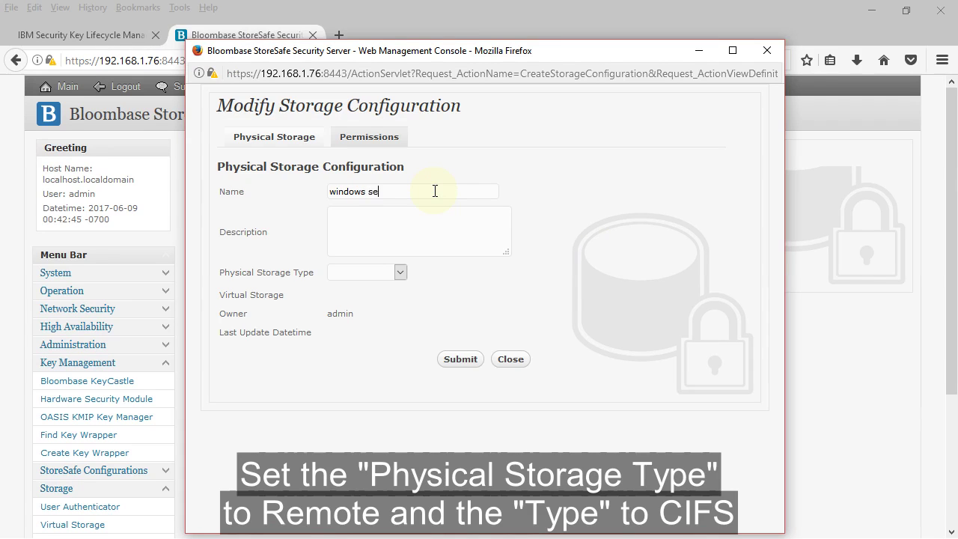
pyautogui.write('rver share')
pyautogui.click(400, 271)
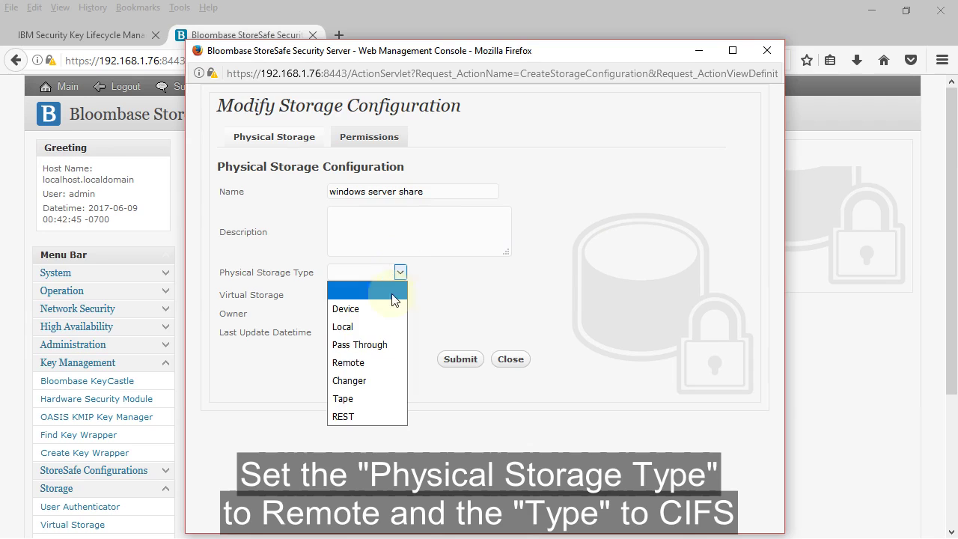
pyautogui.click(382, 363)
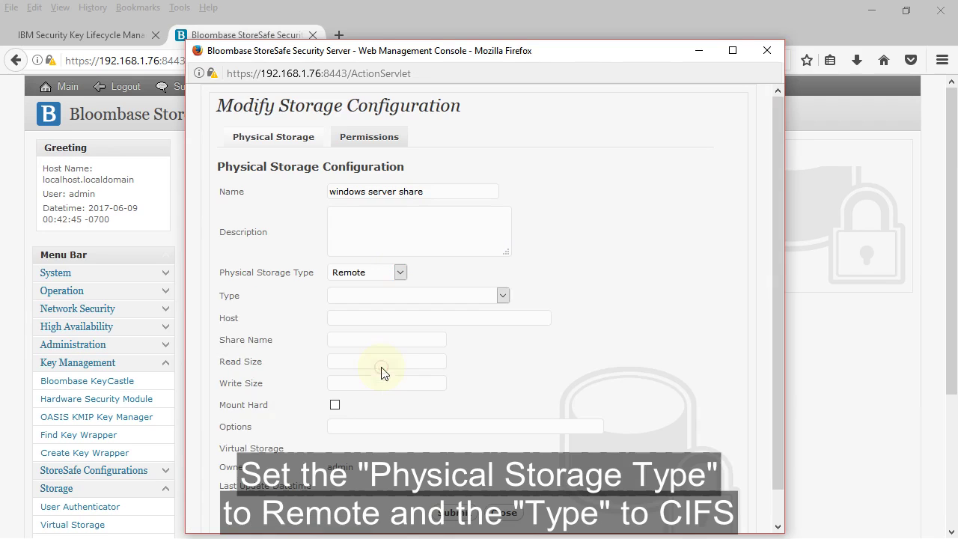
pyautogui.click(503, 295)
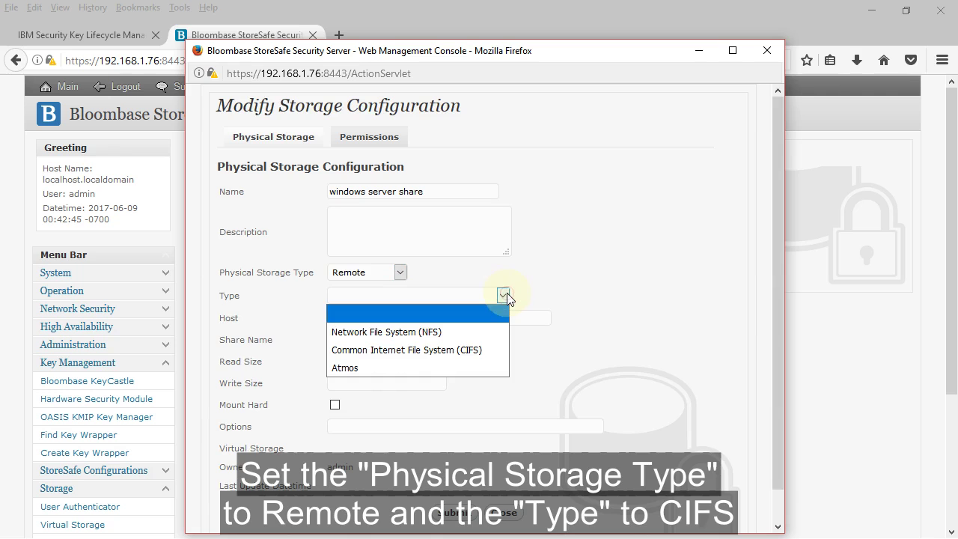
pyautogui.click(501, 356)
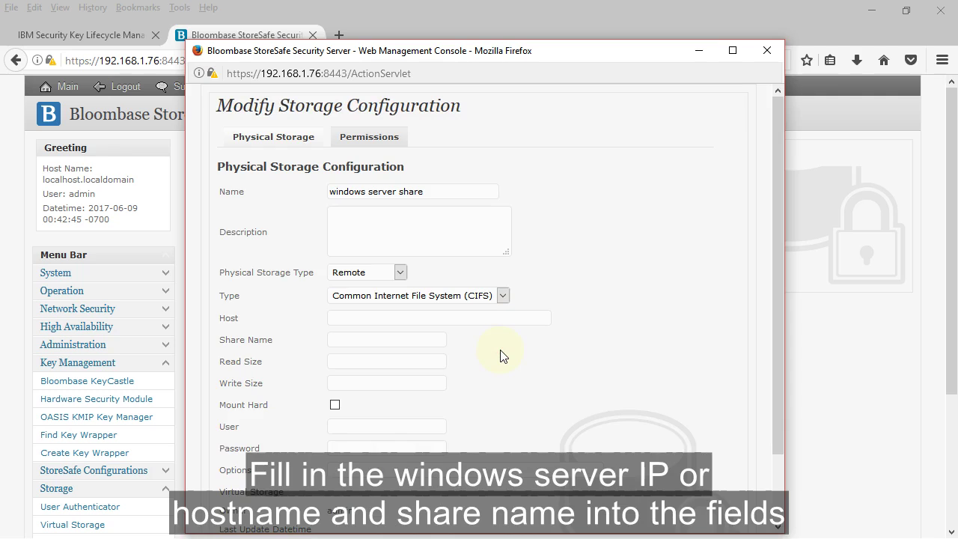
# Enter host 192.168.111.200, share name encrypted_share, and the share's user name and password.
pyautogui.click(539, 316)
pyautogui.write('192.168.111.200')
pyautogui.click(398, 346)
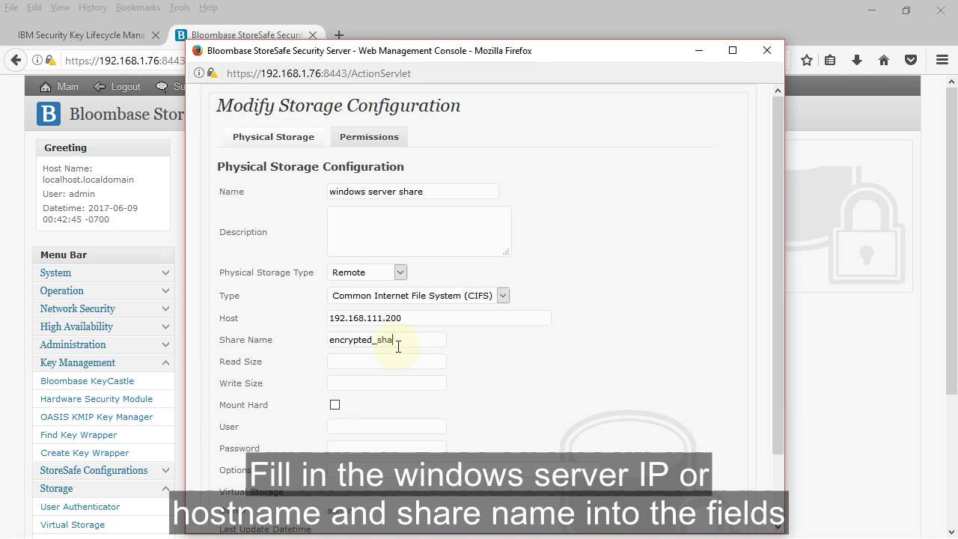
pyautogui.click(400, 426)
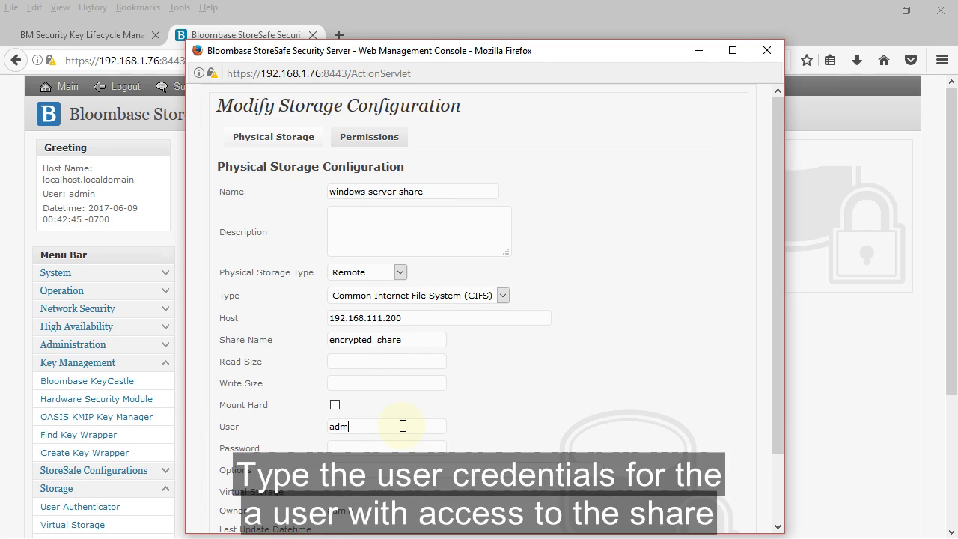
pyautogui.write('administrat••')
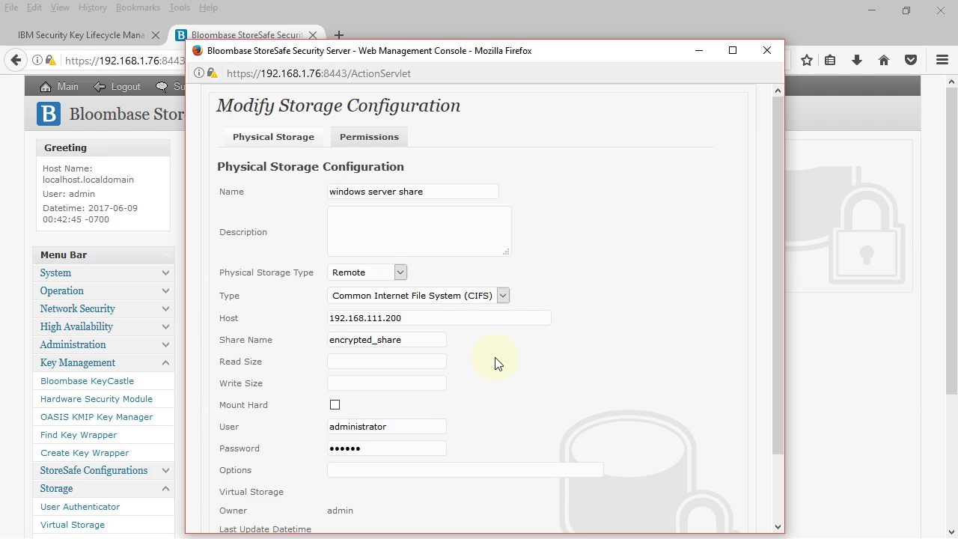
pyautogui.scroll(-2, 496, 359)
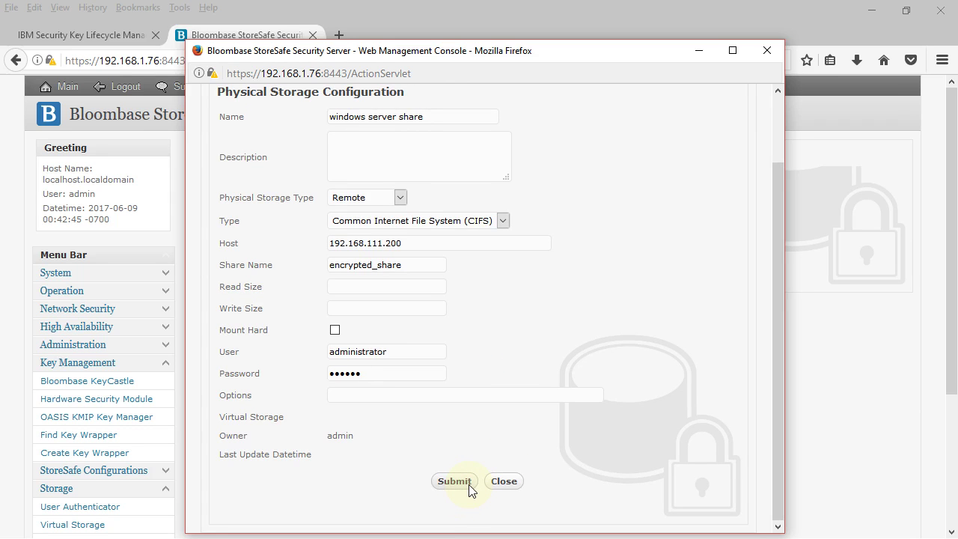
# Save the physical storage configuration and list the existing physical storages.
pyautogui.click(469, 482)
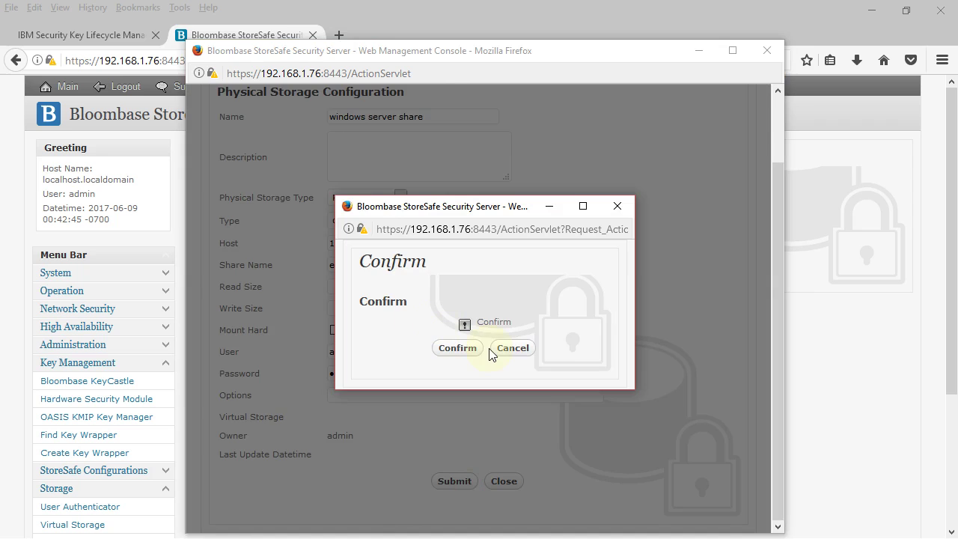
pyautogui.click(475, 350)
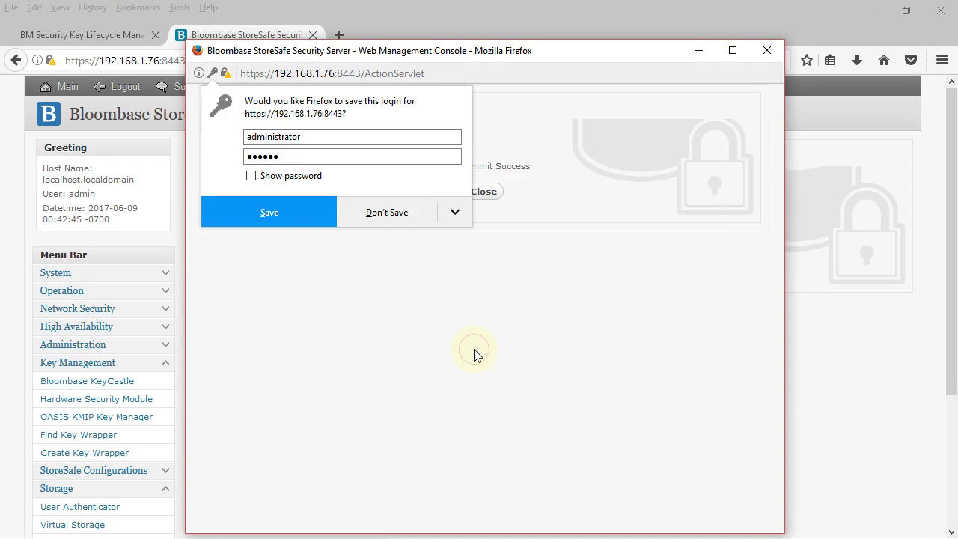
pyautogui.click(488, 197)
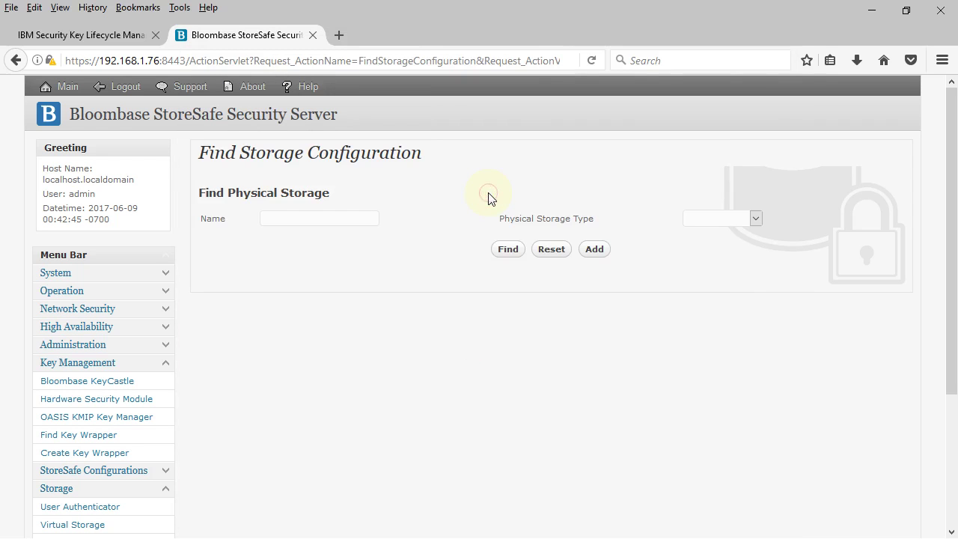
pyautogui.click(516, 255)
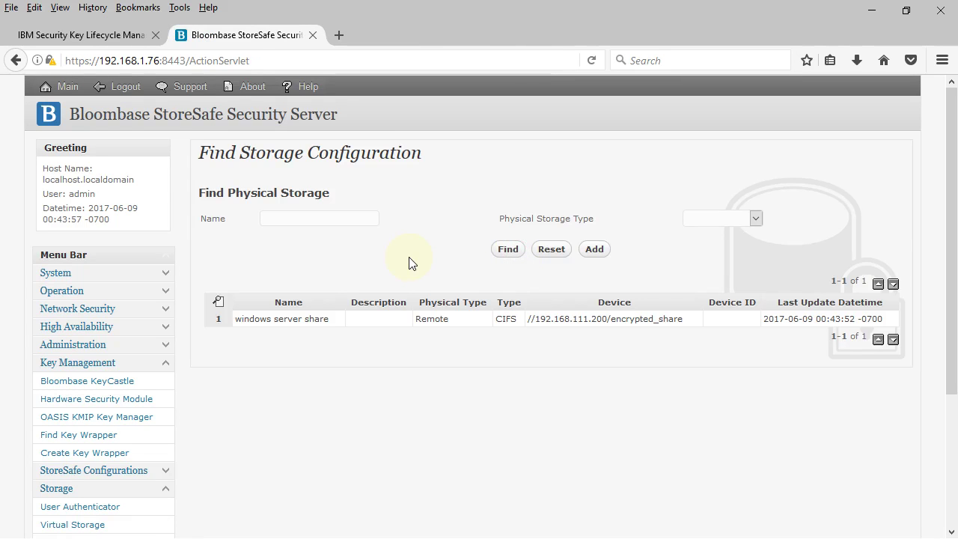
# Add a virtual storage user user01 with the Local authenticator.
pyautogui.scroll(-2, 408, 262)
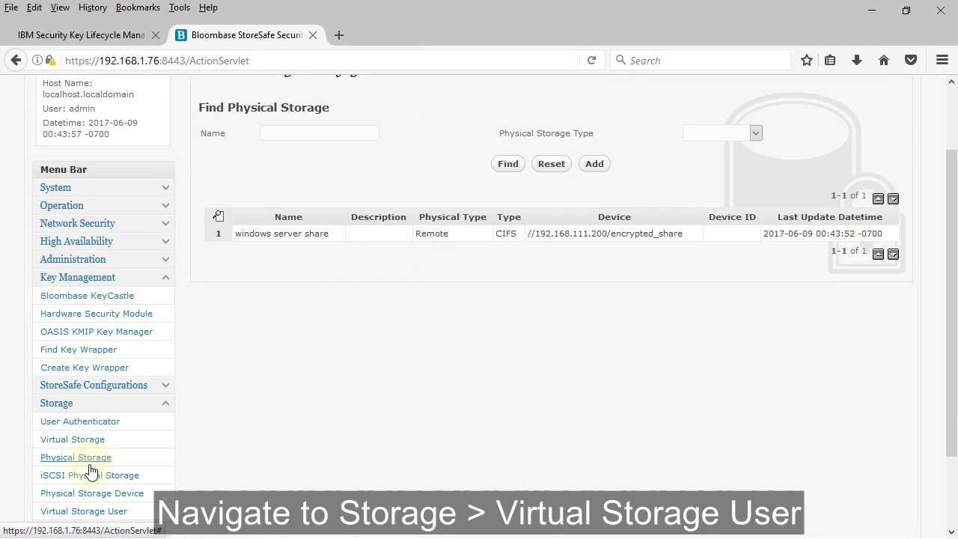
pyautogui.click(83, 511)
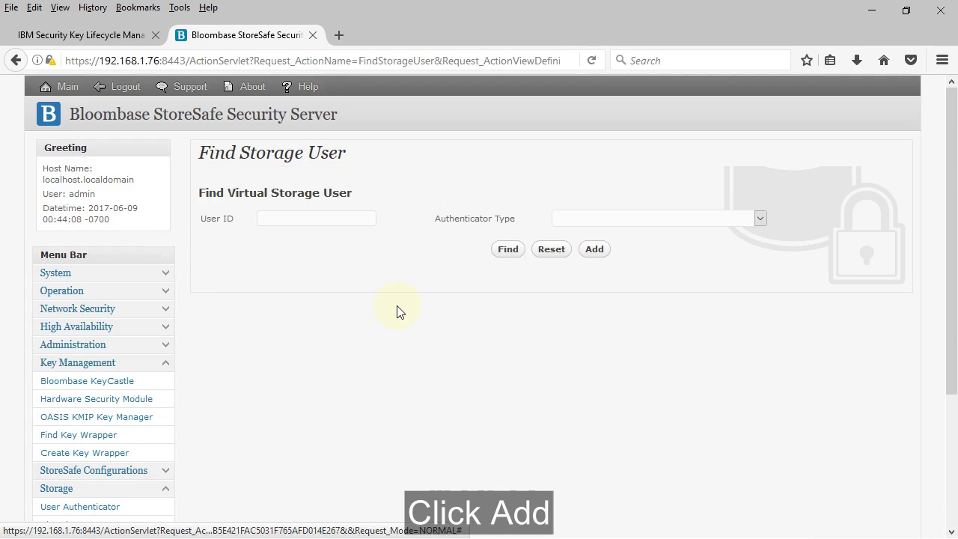
pyautogui.click(594, 249)
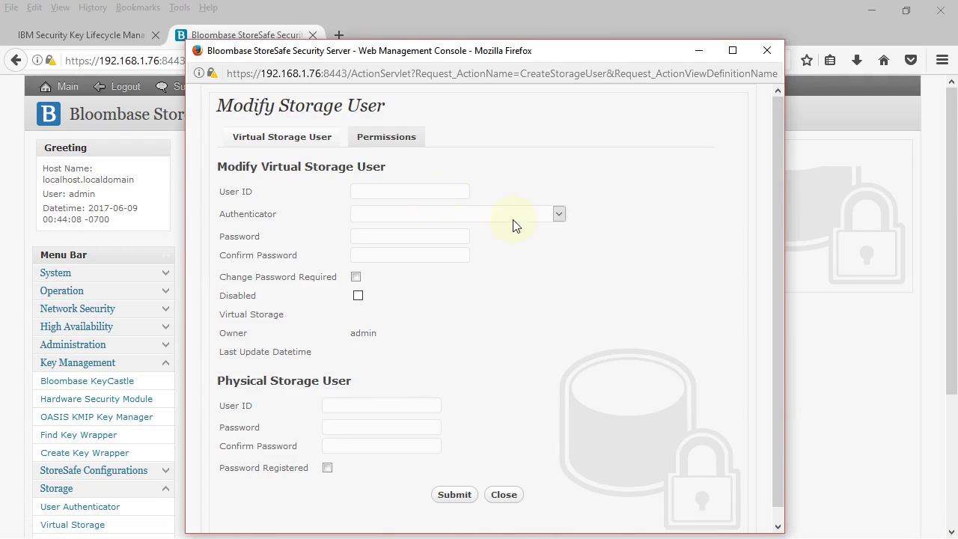
pyautogui.click(430, 191)
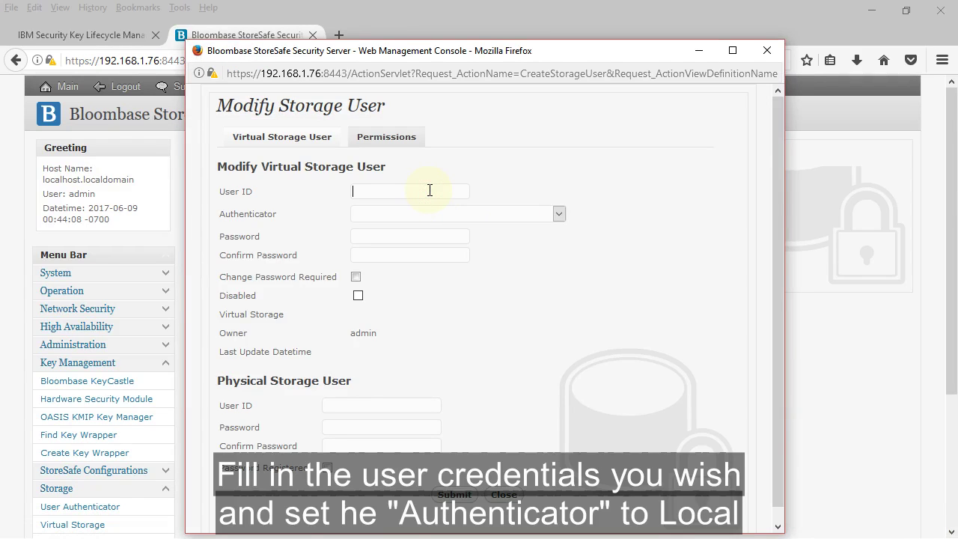
pyautogui.write('user0')
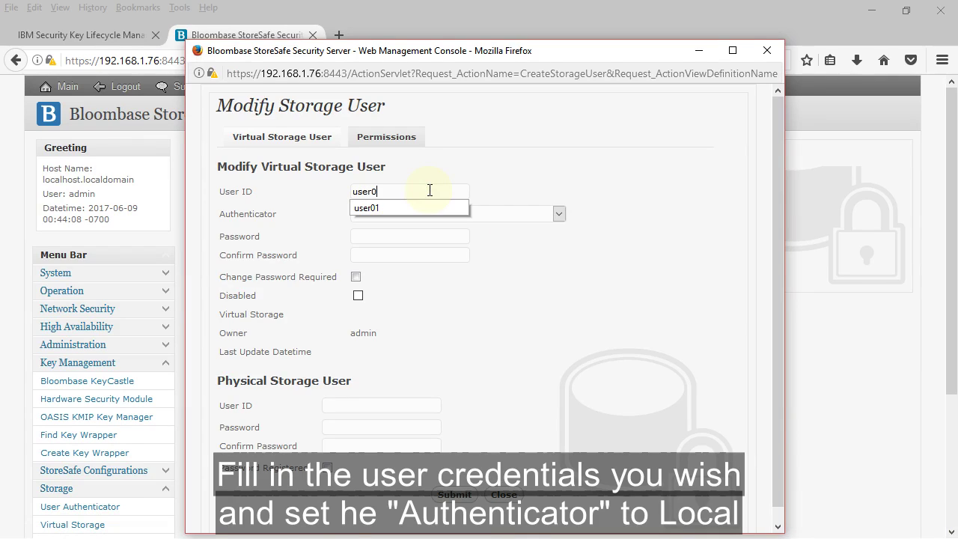
pyautogui.write('1')
pyautogui.click(524, 188)
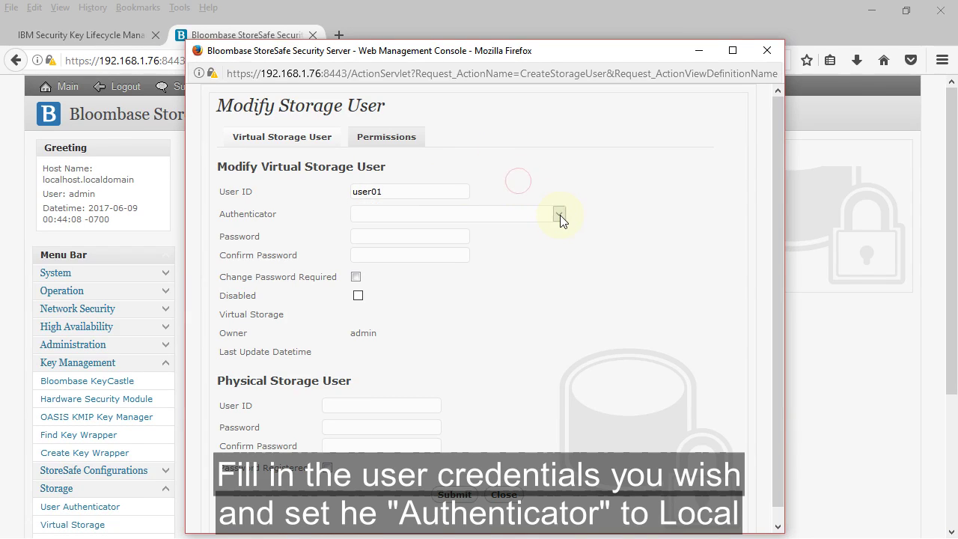
pyautogui.click(559, 215)
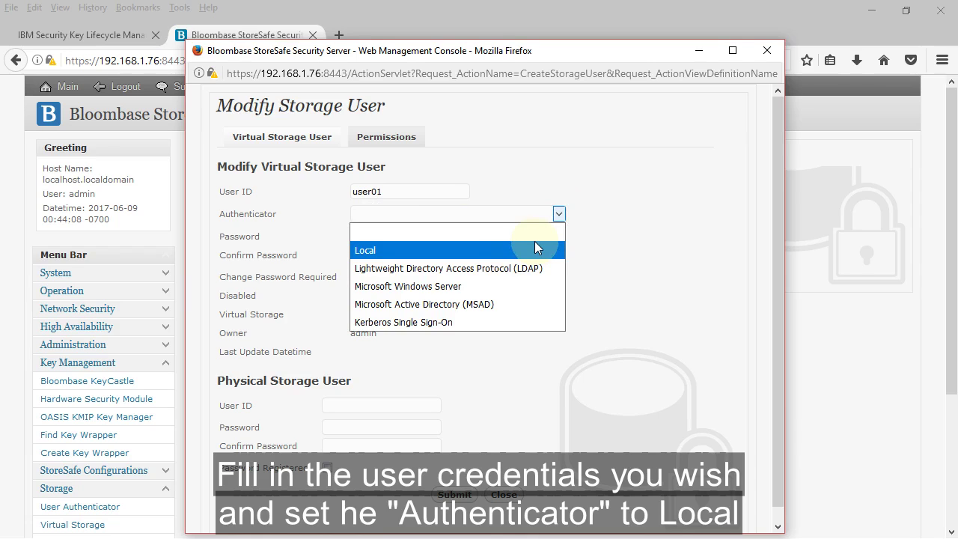
pyautogui.click(539, 246)
# Enter the user's password, save user01, and list the storage users.
pyautogui.click(432, 239)
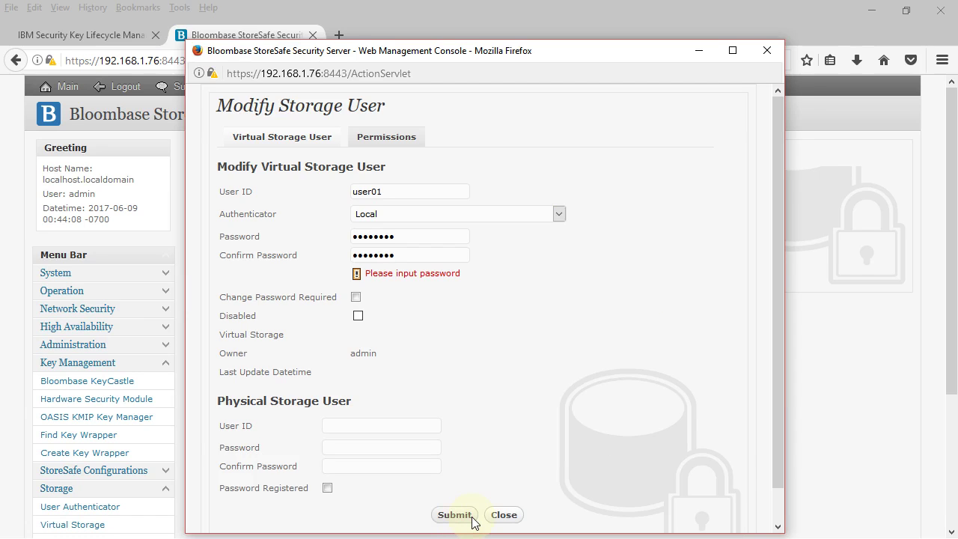
pyautogui.click(470, 517)
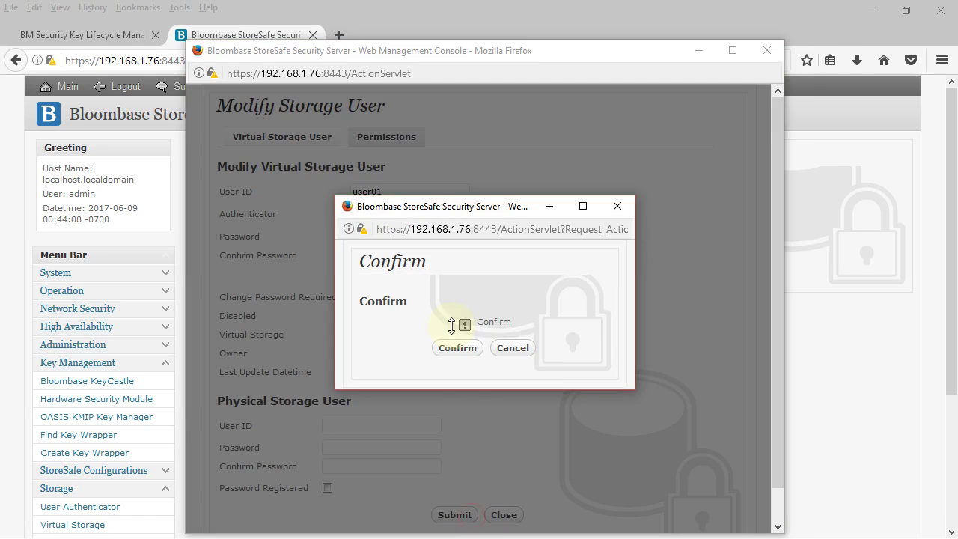
pyautogui.click(472, 357)
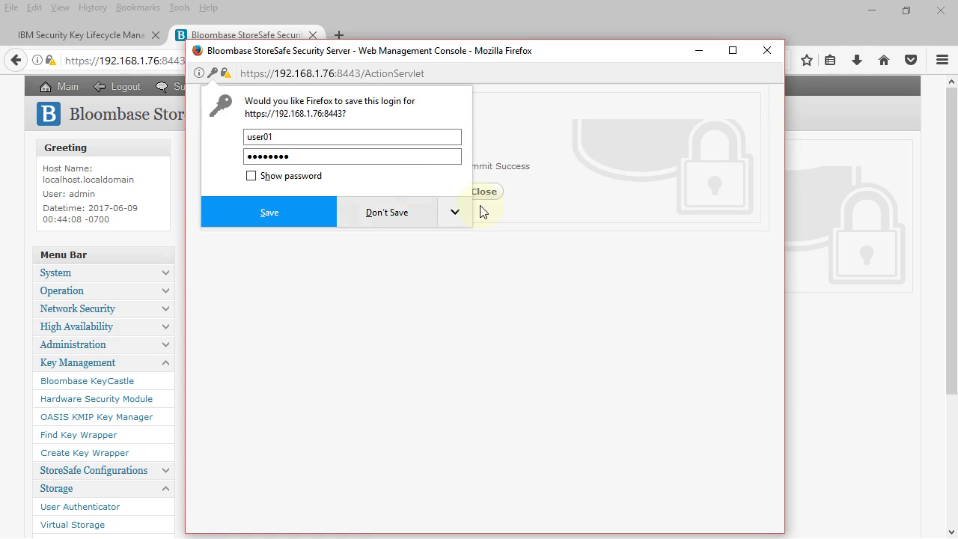
pyautogui.click(500, 196)
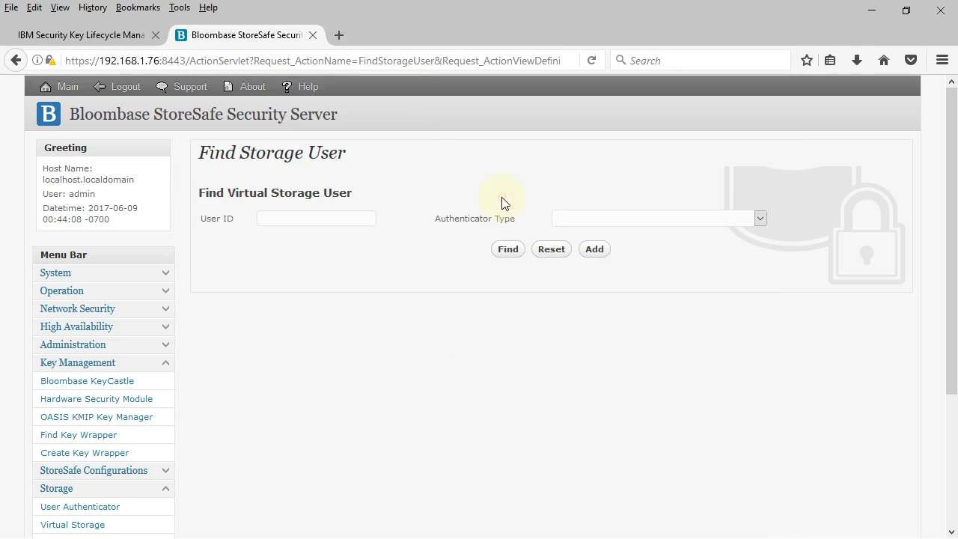
pyautogui.click(519, 253)
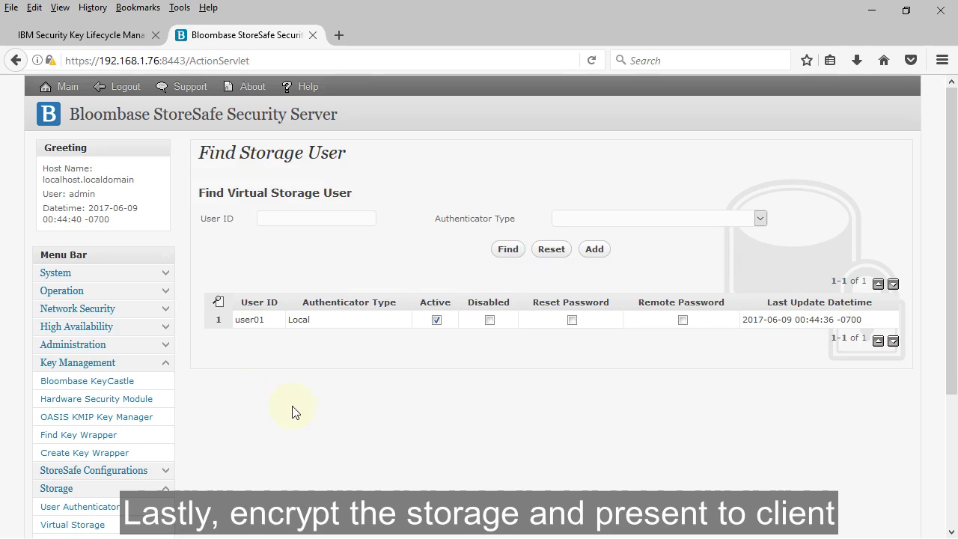
pyautogui.scroll(-3, 231, 426)
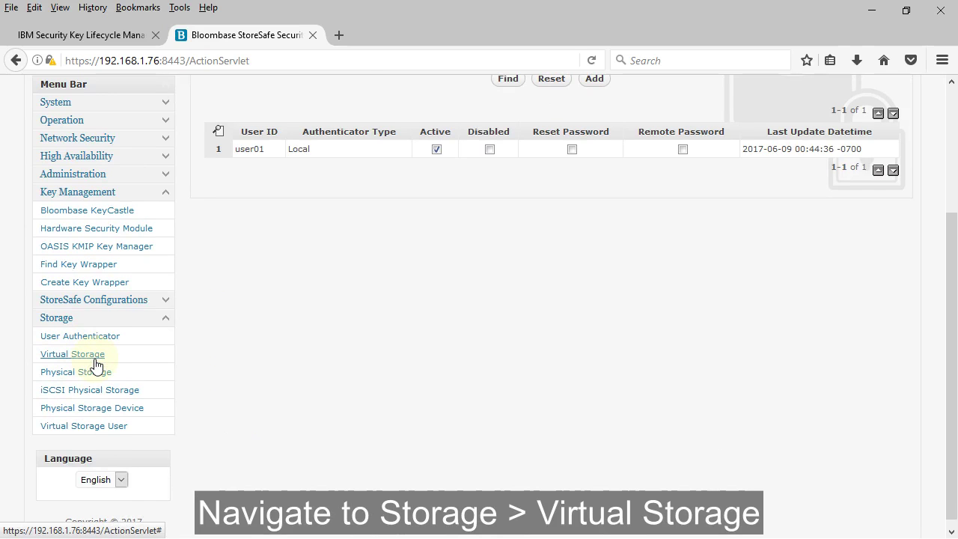
# Add a virtual storage named encrypted_share in File mode.
pyautogui.click(95, 359)
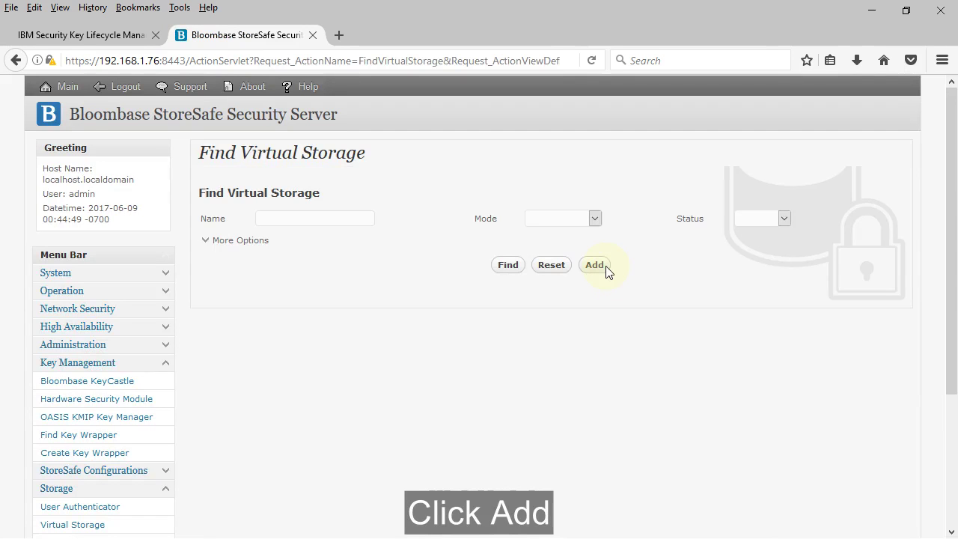
pyautogui.click(606, 267)
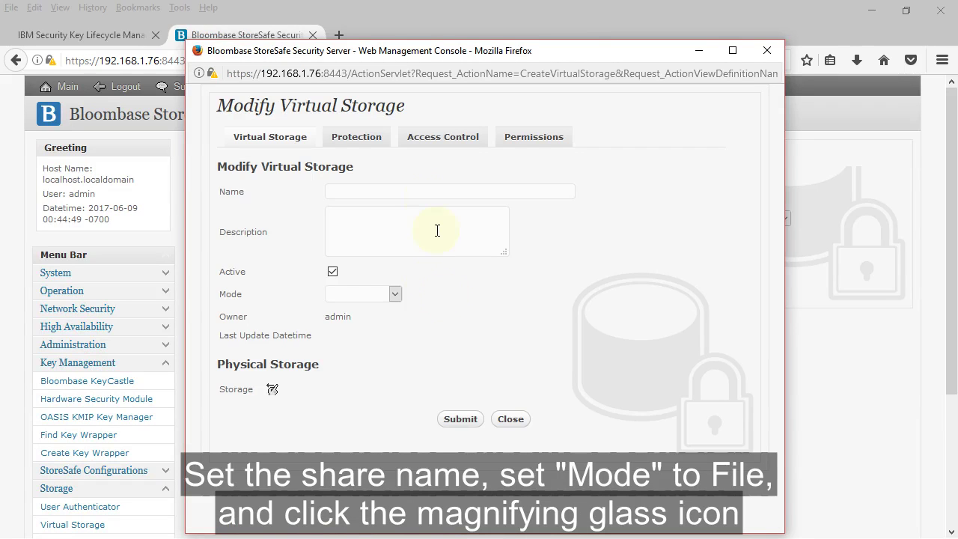
pyautogui.click(454, 189)
pyautogui.click(393, 296)
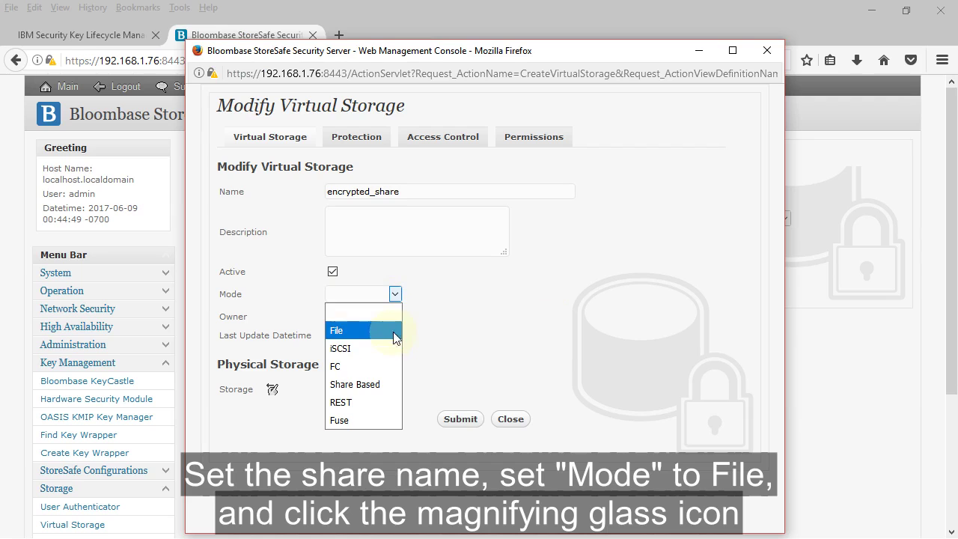
pyautogui.click(397, 329)
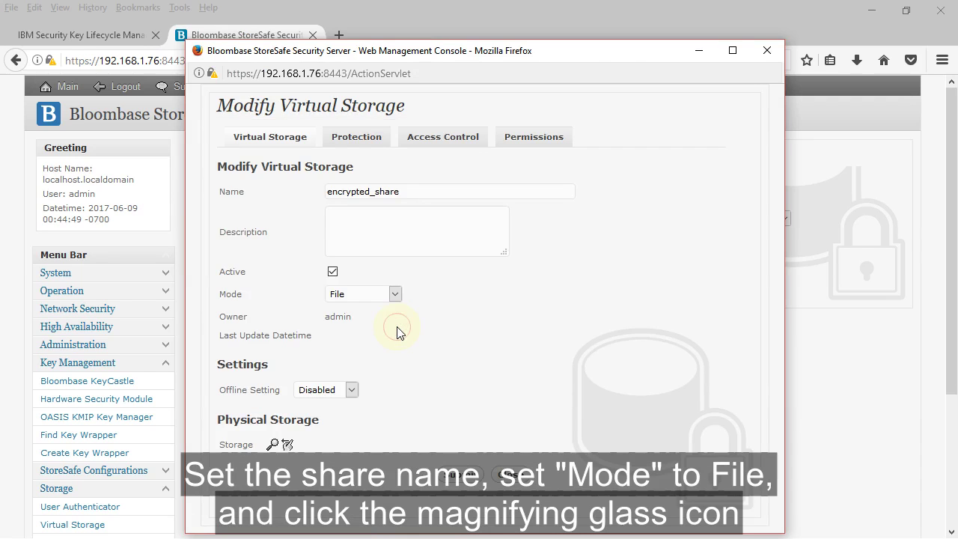
# Attach the 'windows server share' physical storage to the virtual storage.
pyautogui.click(272, 446)
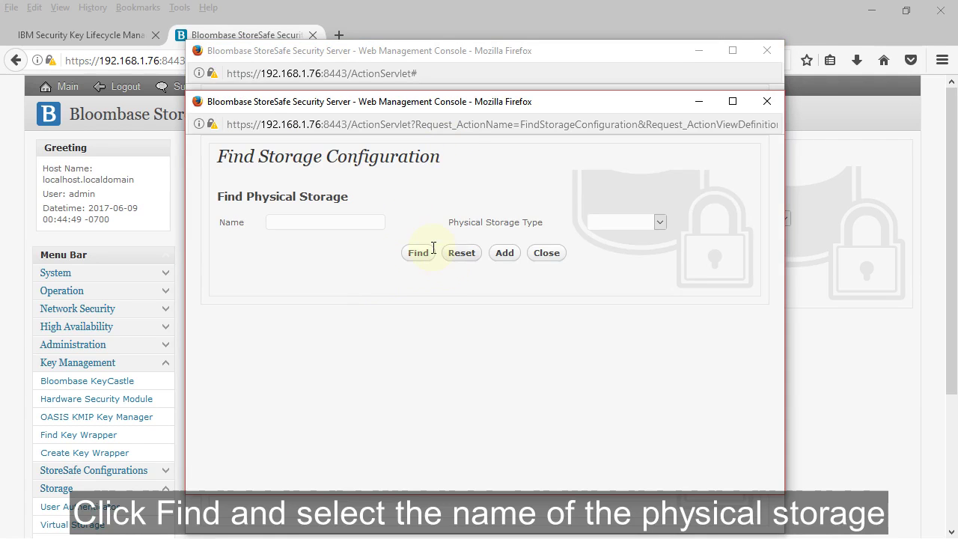
pyautogui.click(429, 257)
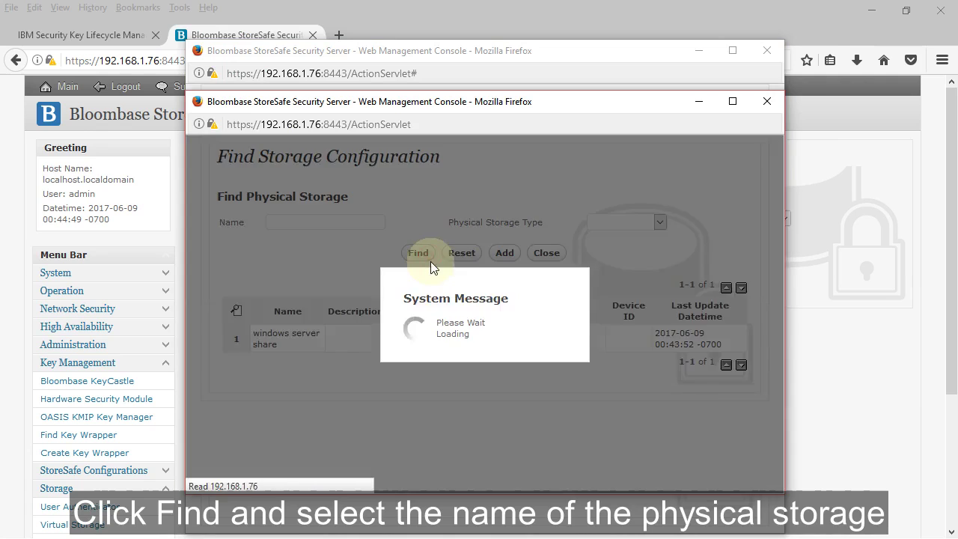
pyautogui.click(277, 337)
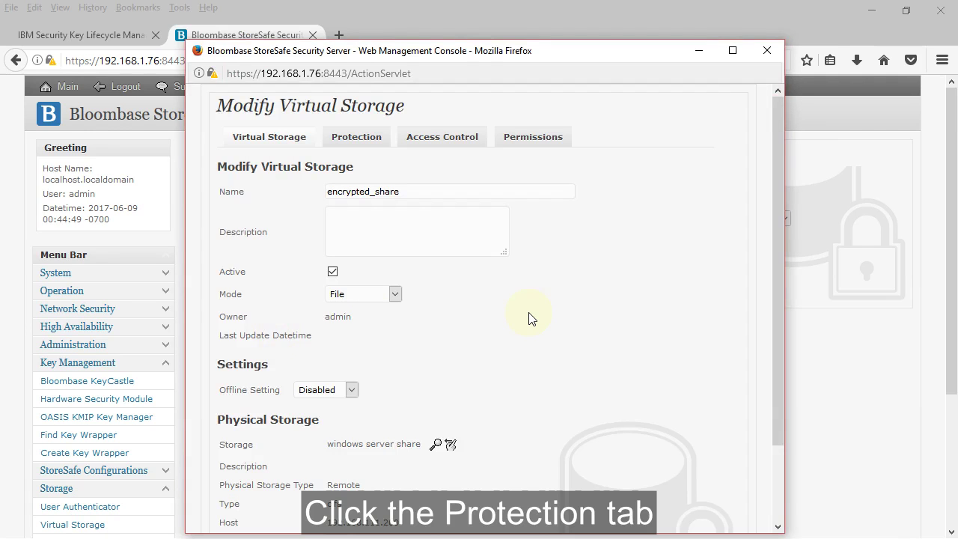
pyautogui.scroll(-3, 529, 317)
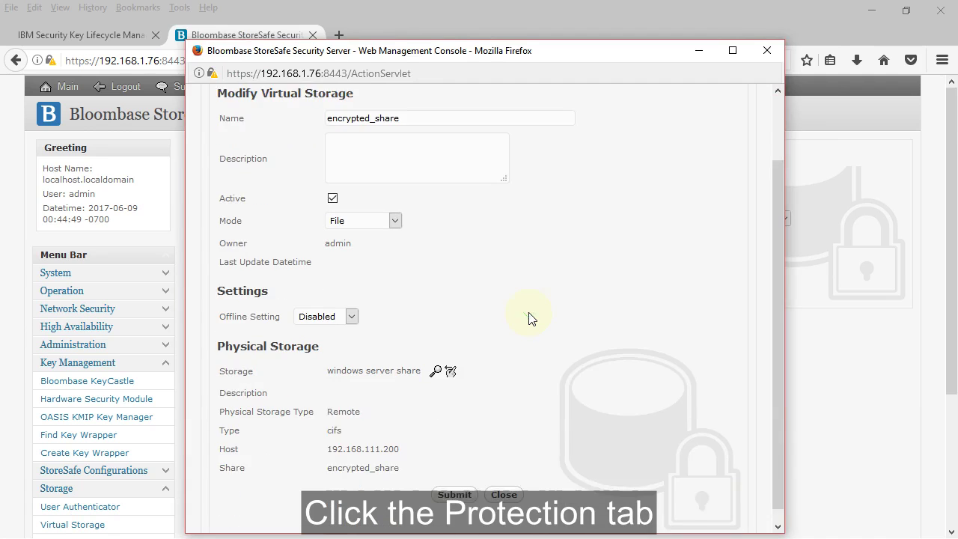
pyautogui.scroll(3, 459, 301)
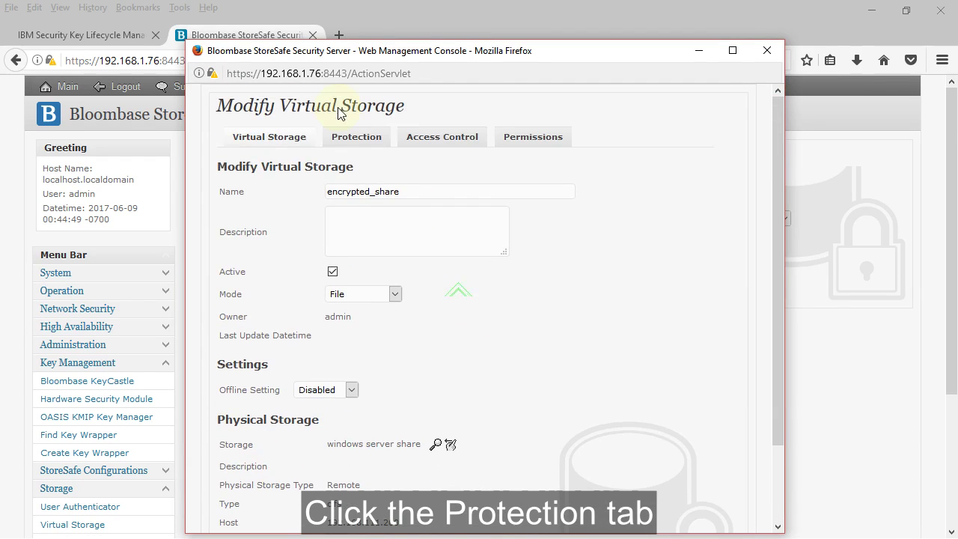
# Set protection type to Privacy with SKLMkey01 as the encryption key.
pyautogui.click(369, 147)
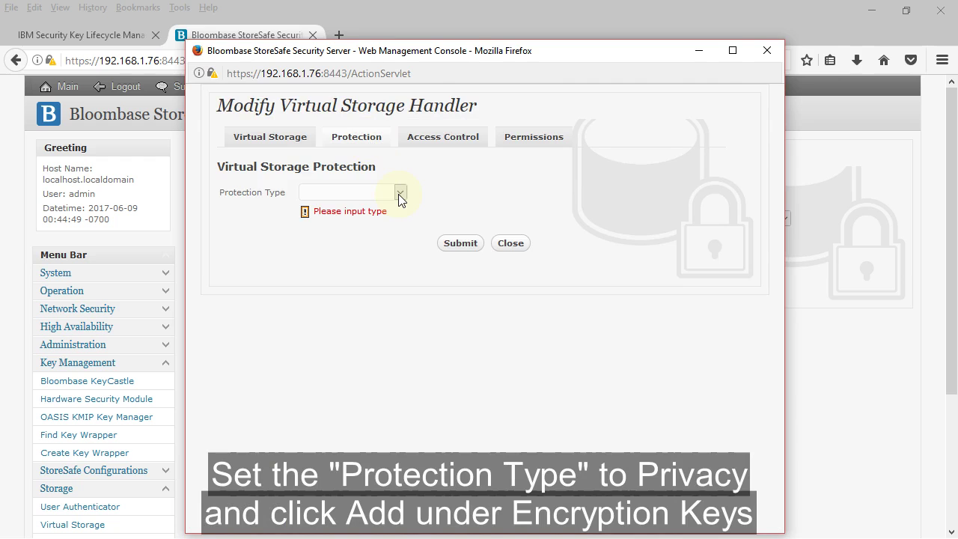
pyautogui.click(398, 194)
pyautogui.click(388, 247)
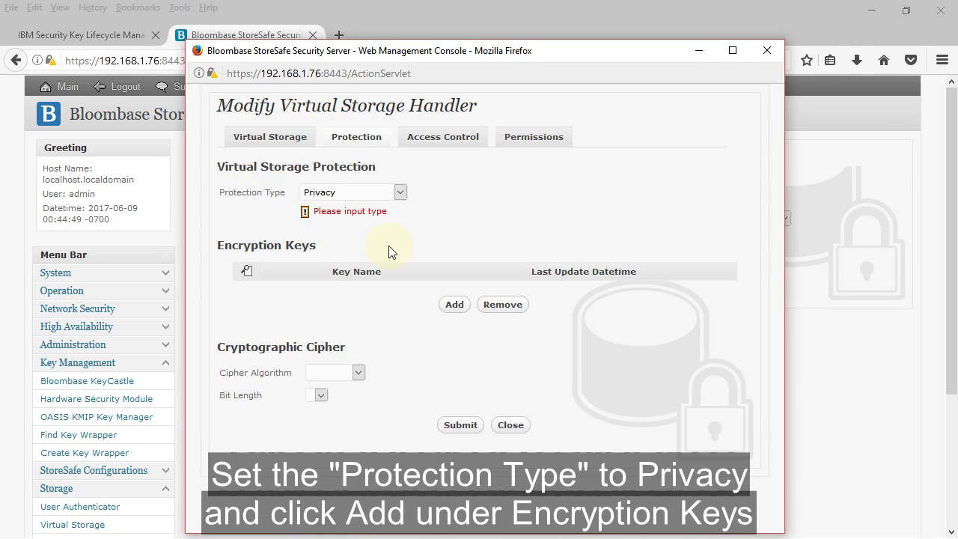
pyautogui.click(458, 307)
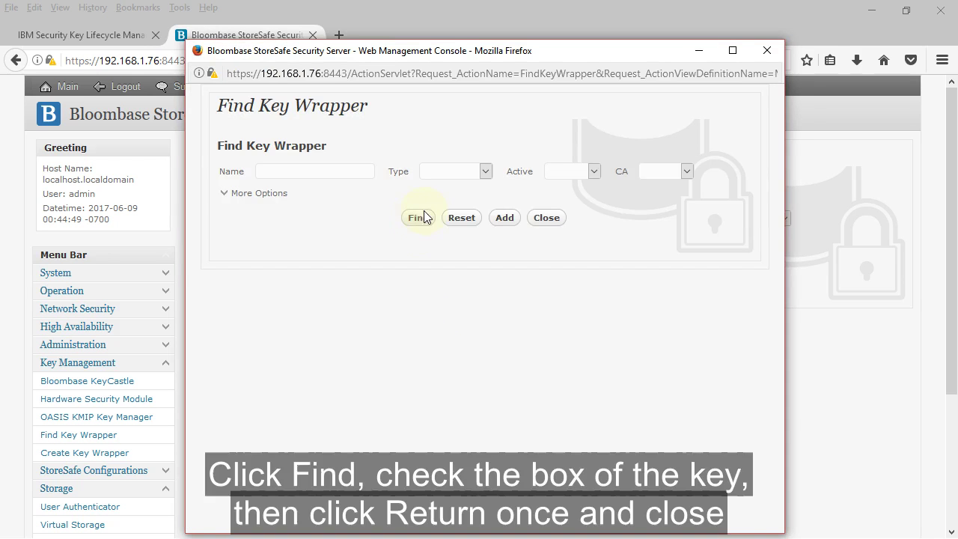
pyautogui.click(430, 217)
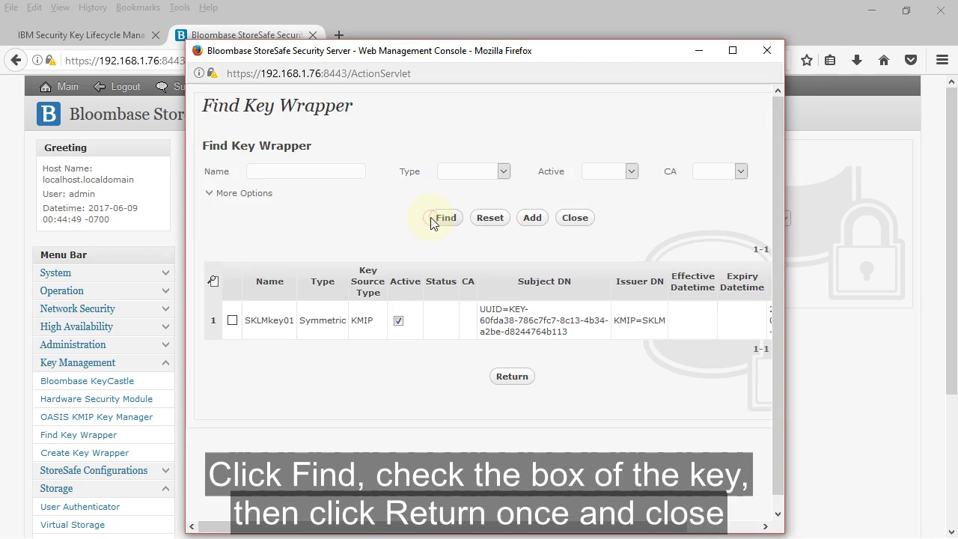
pyautogui.click(233, 322)
pyautogui.click(575, 217)
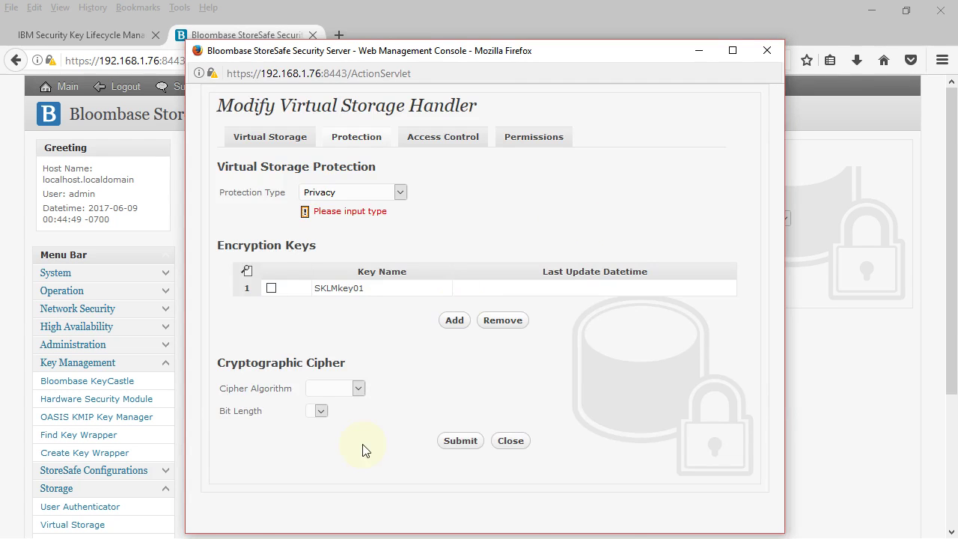
# Set the cipher algorithm to AES with a 256-bit length.
pyautogui.click(335, 388)
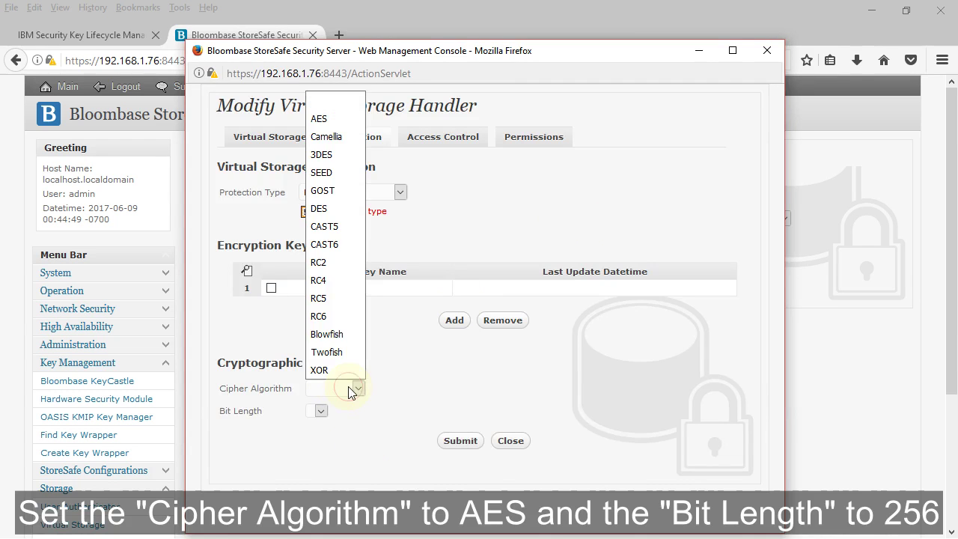
pyautogui.click(347, 119)
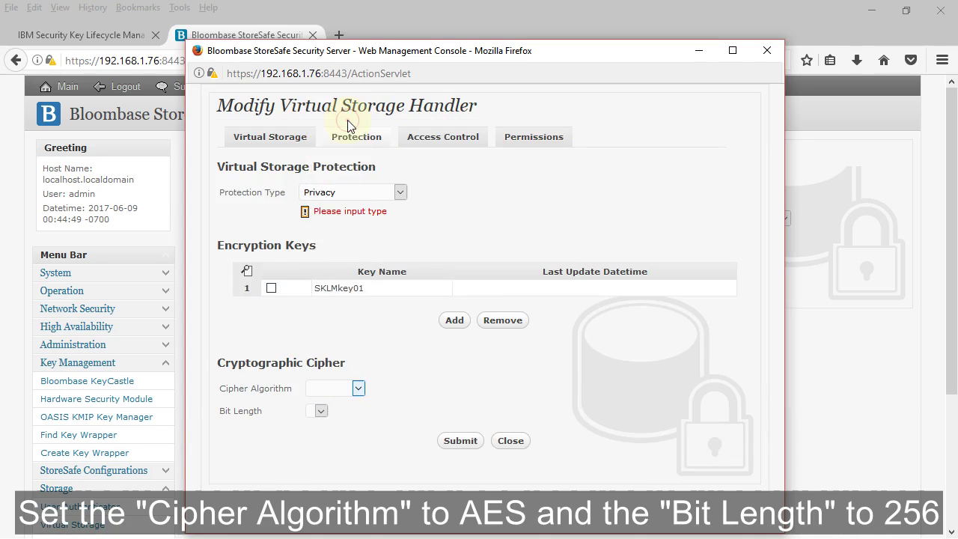
pyautogui.click(336, 413)
pyautogui.click(332, 481)
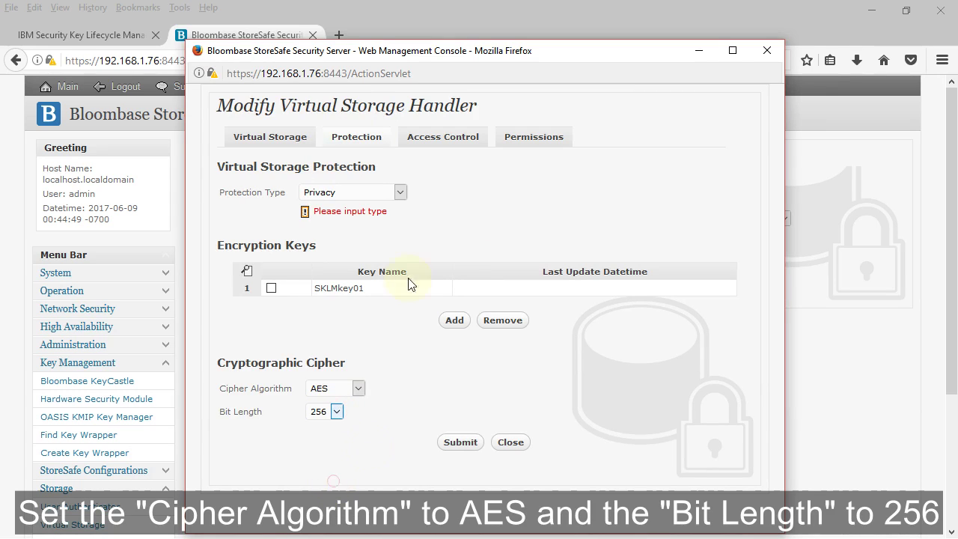
# Add an access control entry giving user01 read and write access to encrypted_share.
pyautogui.click(449, 137)
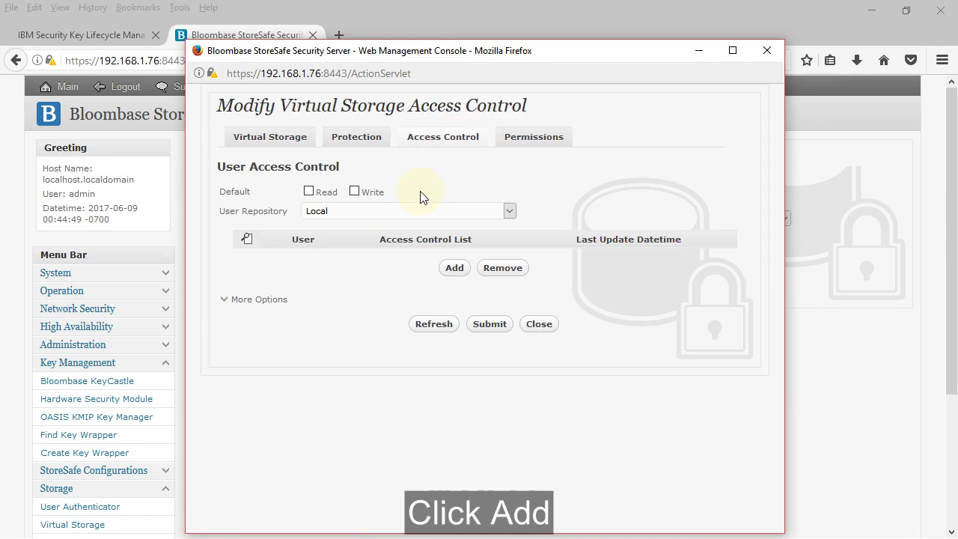
pyautogui.click(454, 268)
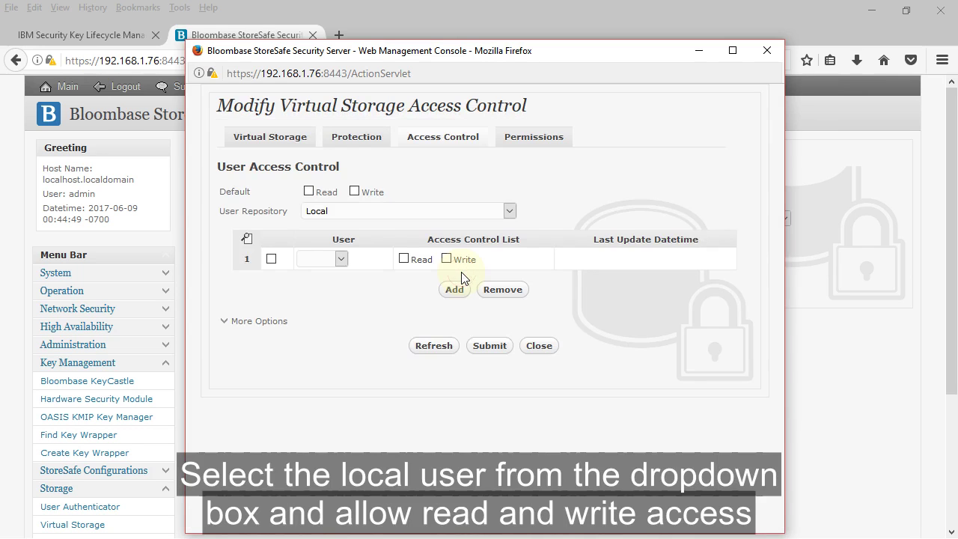
pyautogui.click(333, 263)
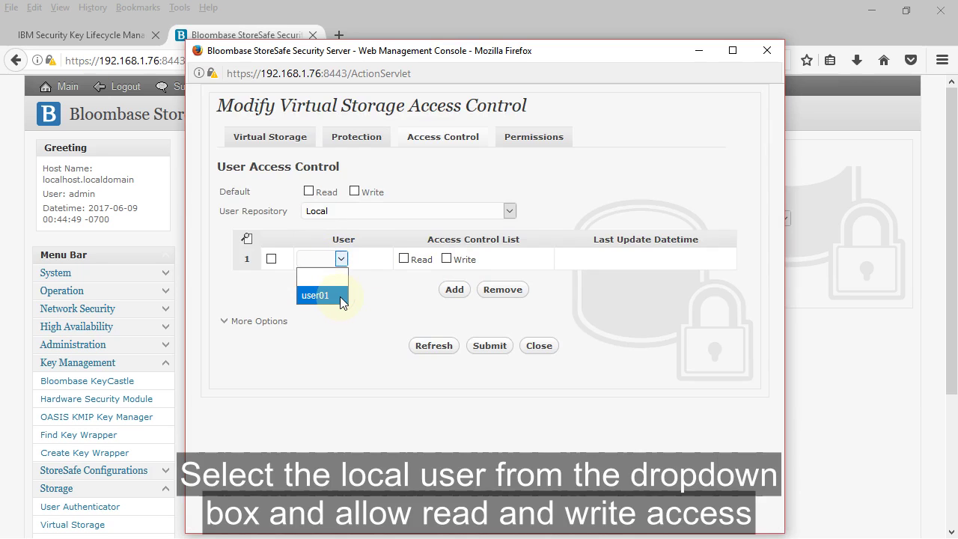
pyautogui.click(340, 297)
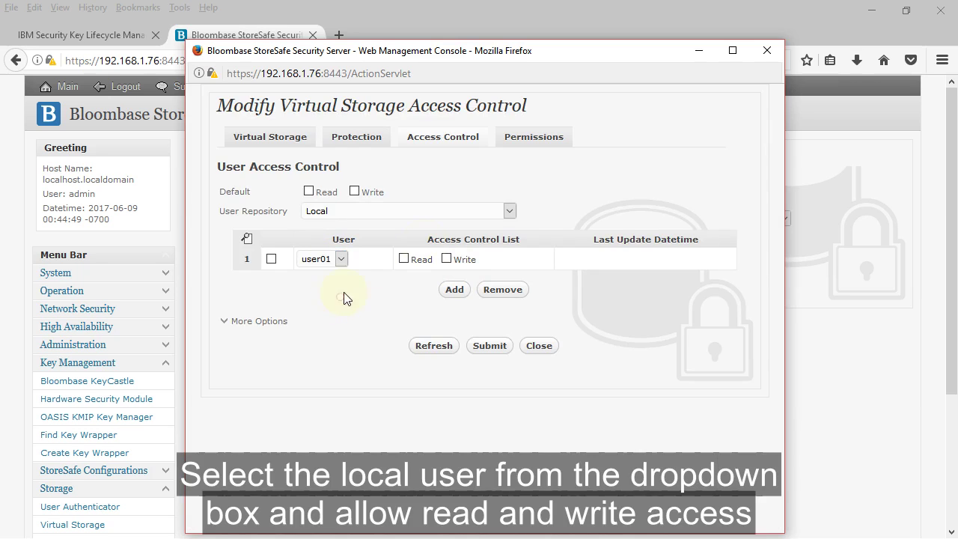
pyautogui.click(405, 260)
pyautogui.click(447, 260)
# Submit and confirm committing the virtual storage changes, then dismiss the success message.
pyautogui.click(490, 346)
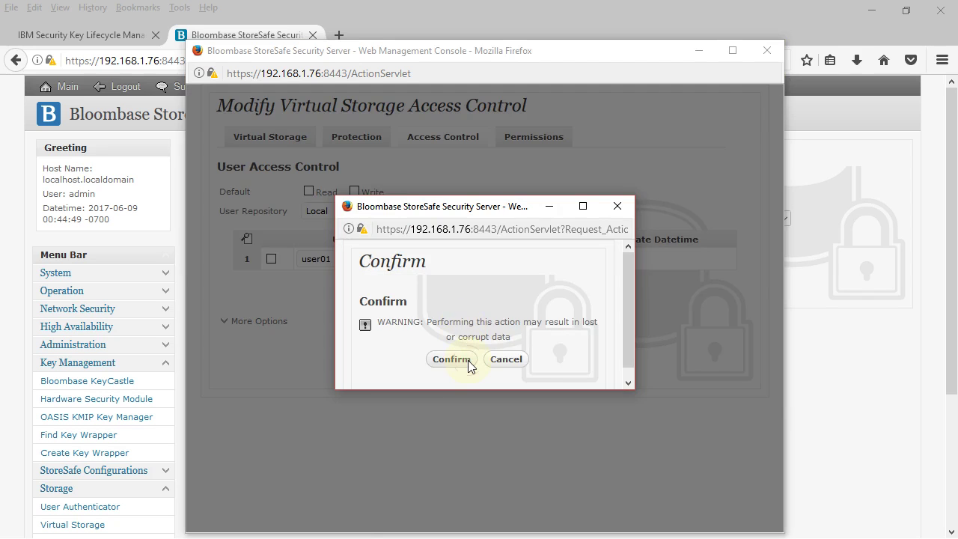
pyautogui.click(467, 360)
pyautogui.click(498, 195)
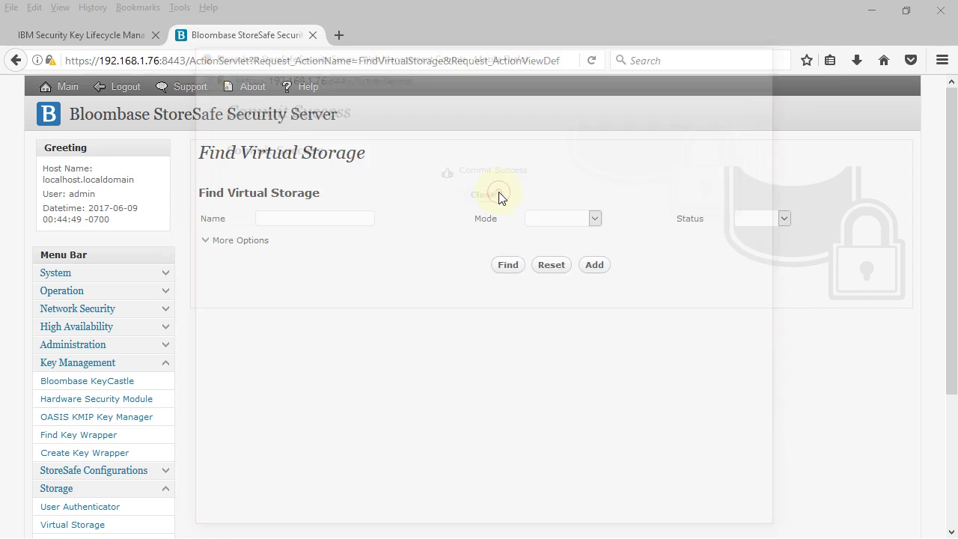
# Restart the encrypted_share virtual storage from its Virtual Storage Status page, then close the page.
pyautogui.click(521, 271)
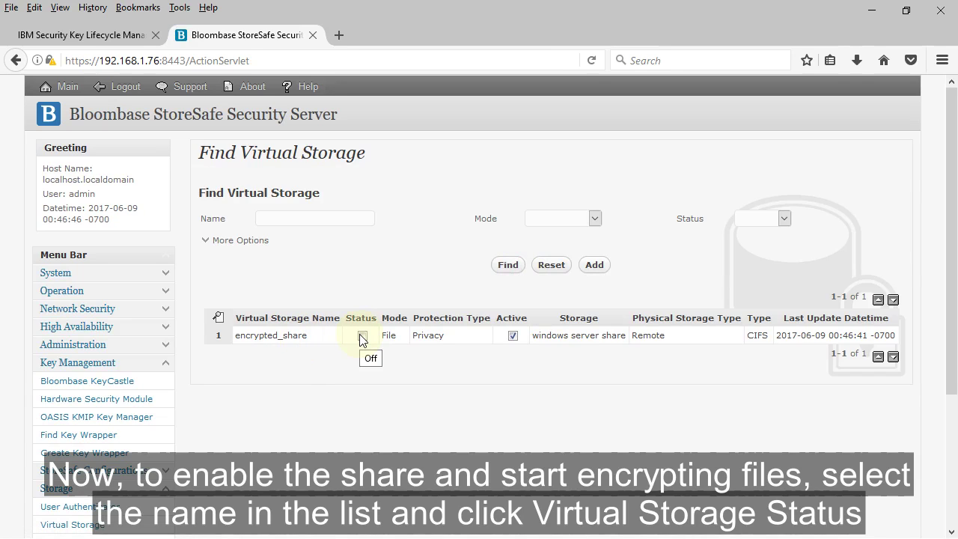
pyautogui.click(299, 338)
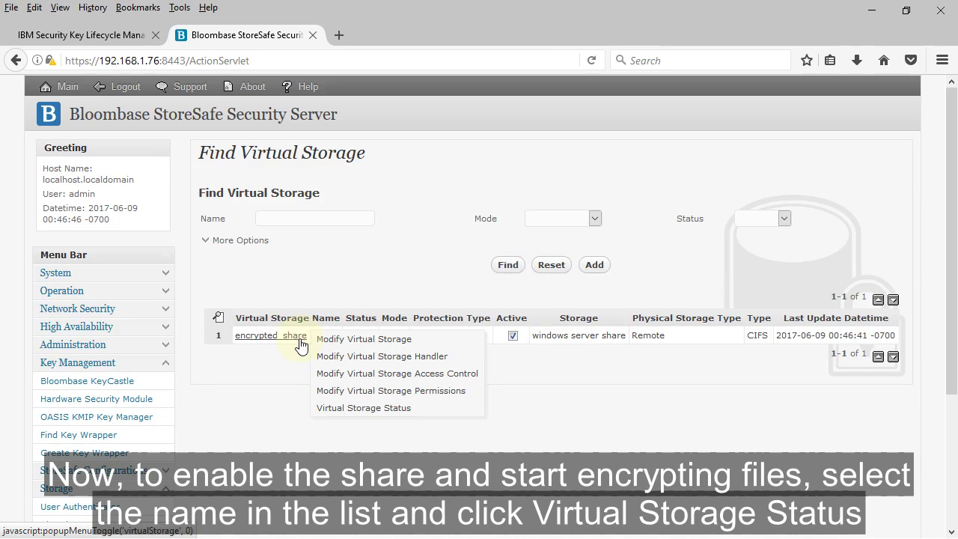
pyautogui.click(367, 409)
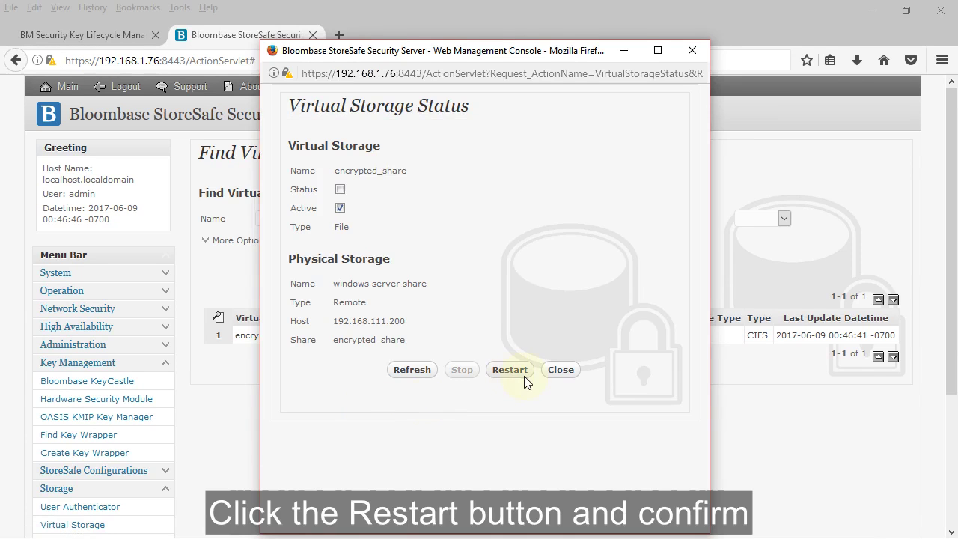
pyautogui.click(527, 375)
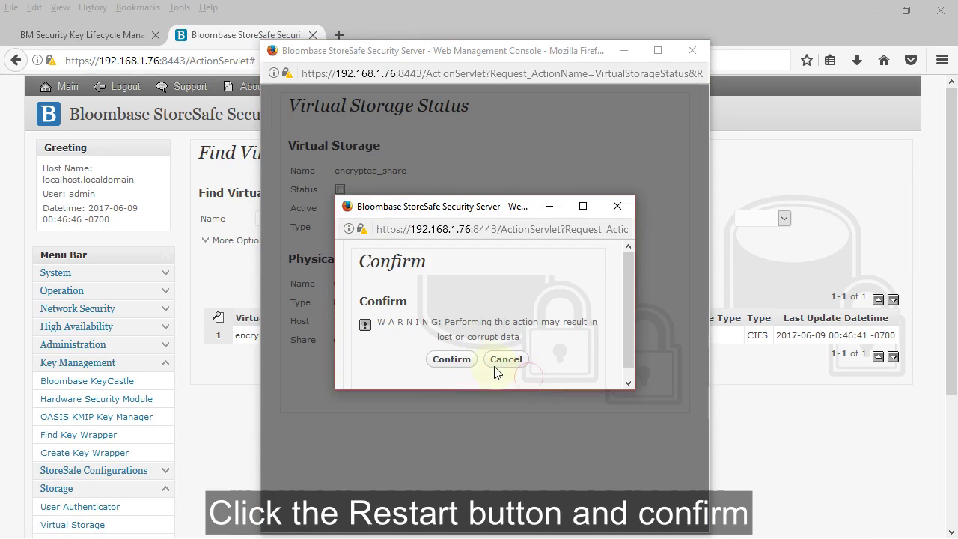
pyautogui.click(471, 359)
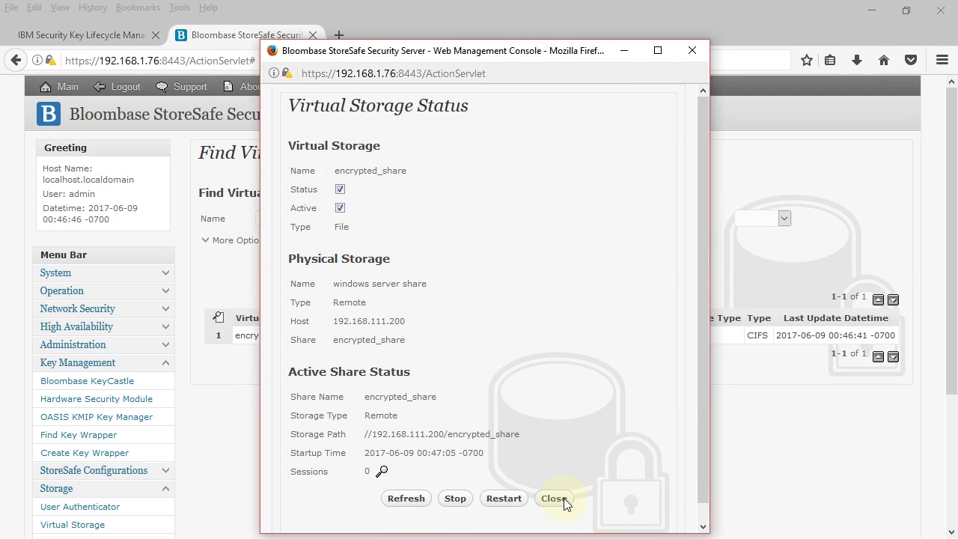
pyautogui.click(554, 498)
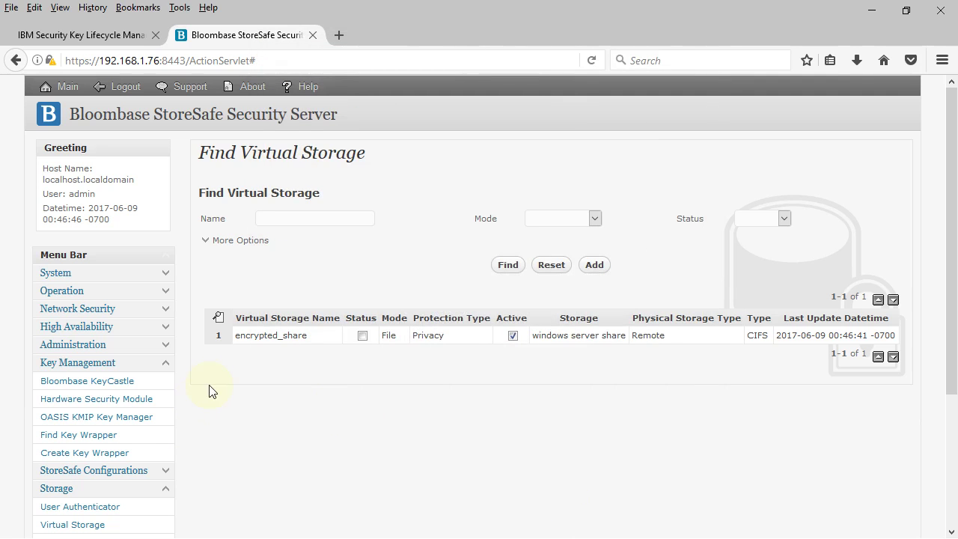
# In File Explorer, go to the \\bloombase01 network location.
pyautogui.hotkey('alt', 'Tab')
pyautogui.hotkey('alt', 'Tab')
pyautogui.hotkey('alt', 'Tab')
pyautogui.hotkey('alt', 'Tab')
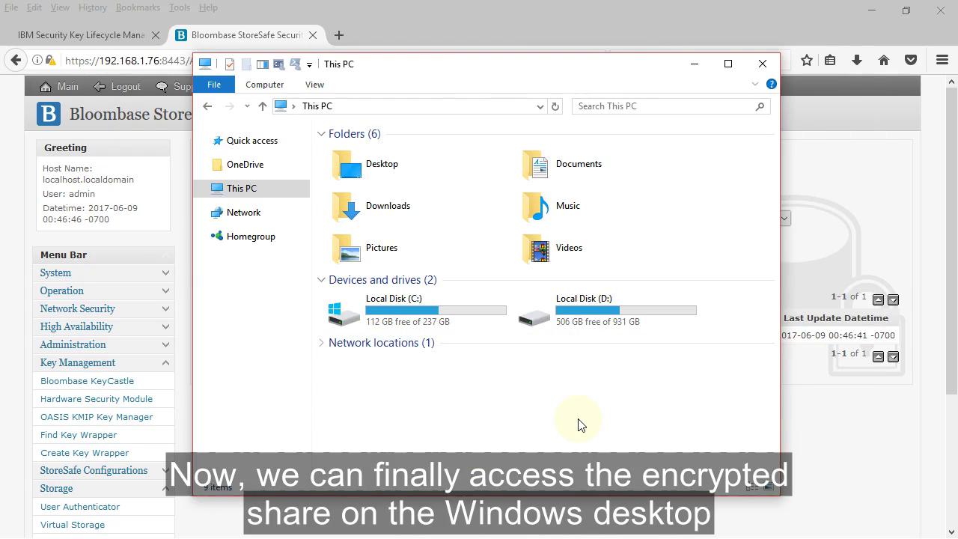
pyautogui.click(514, 109)
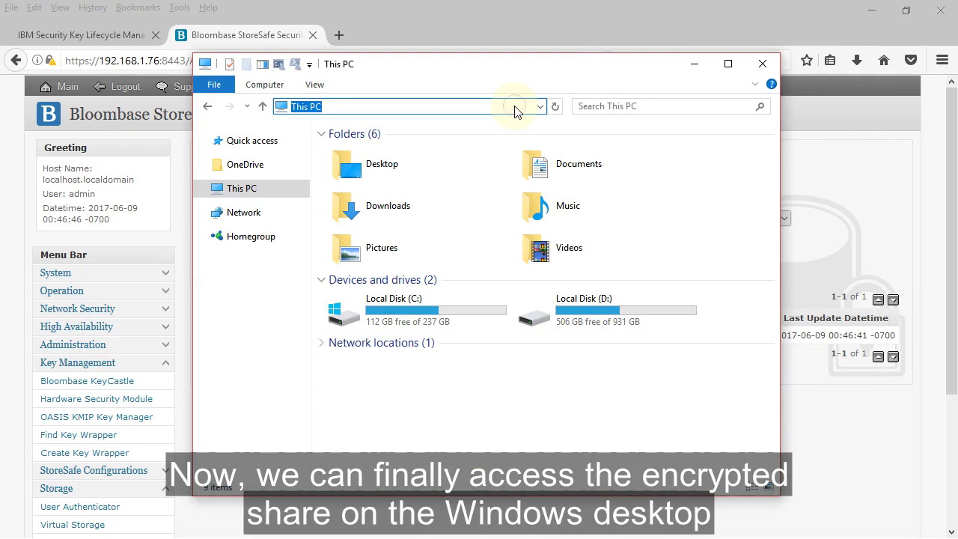
pyautogui.write('\\\\bloombase01')
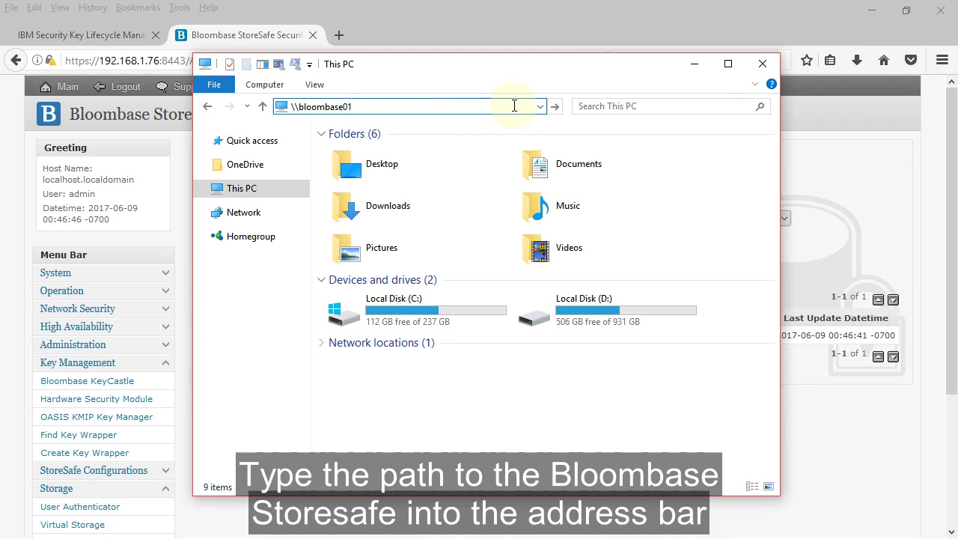
pyautogui.press('Return')
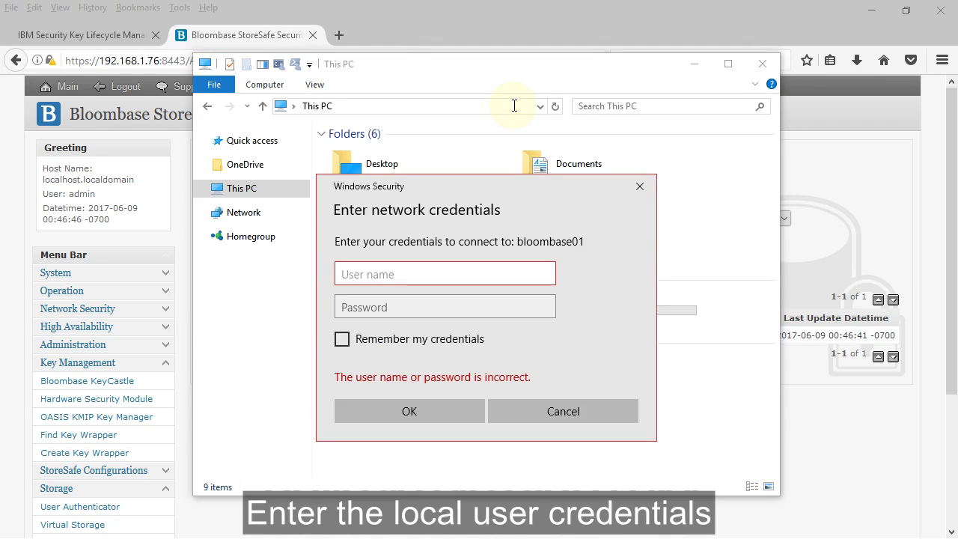
# Sign in with the local user's name and password, then open the encrypted_share folder.
pyautogui.write('user01')
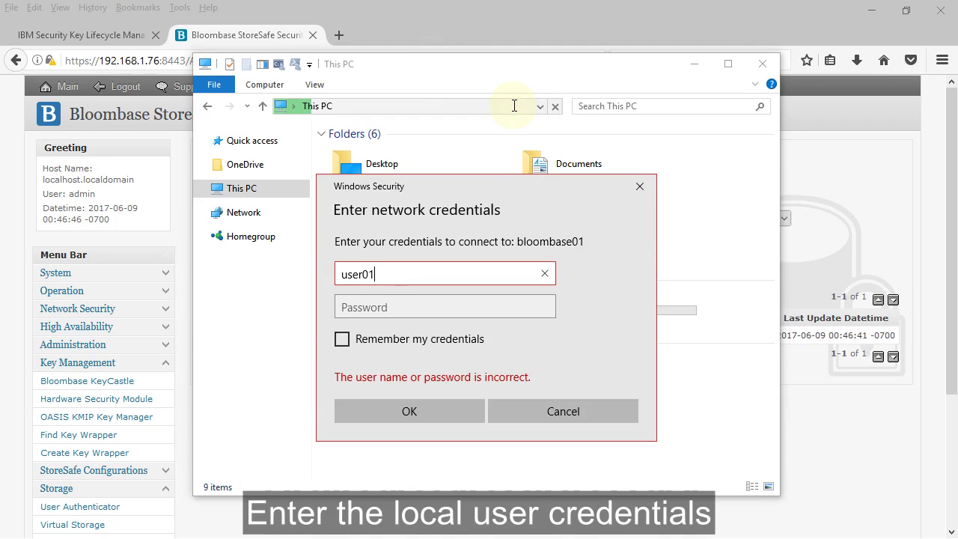
pyautogui.press('Tab')
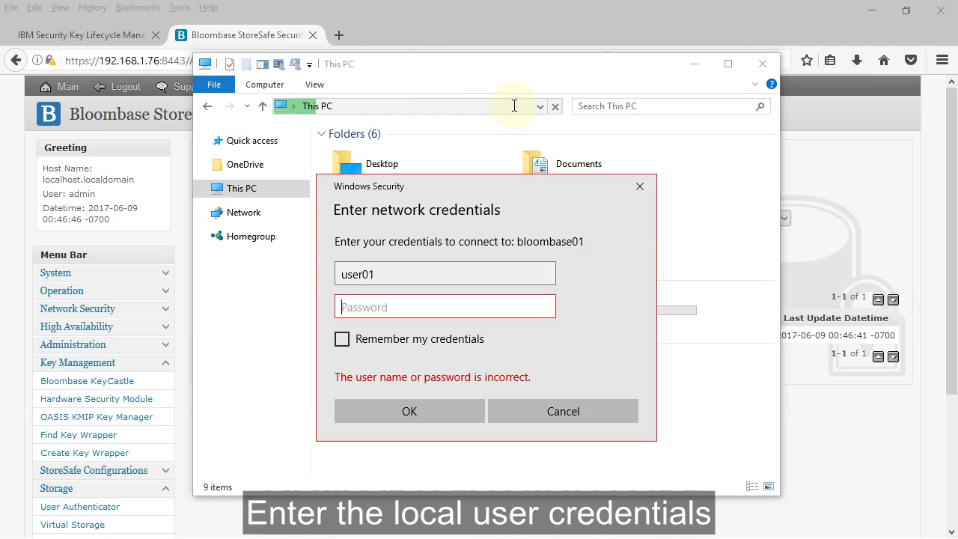
pyautogui.write('••••••••')
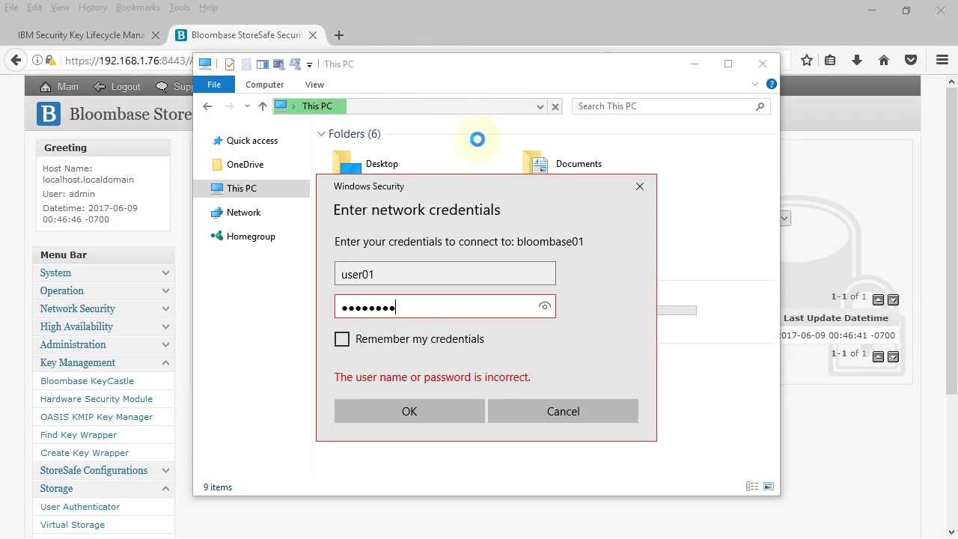
pyautogui.click(474, 410)
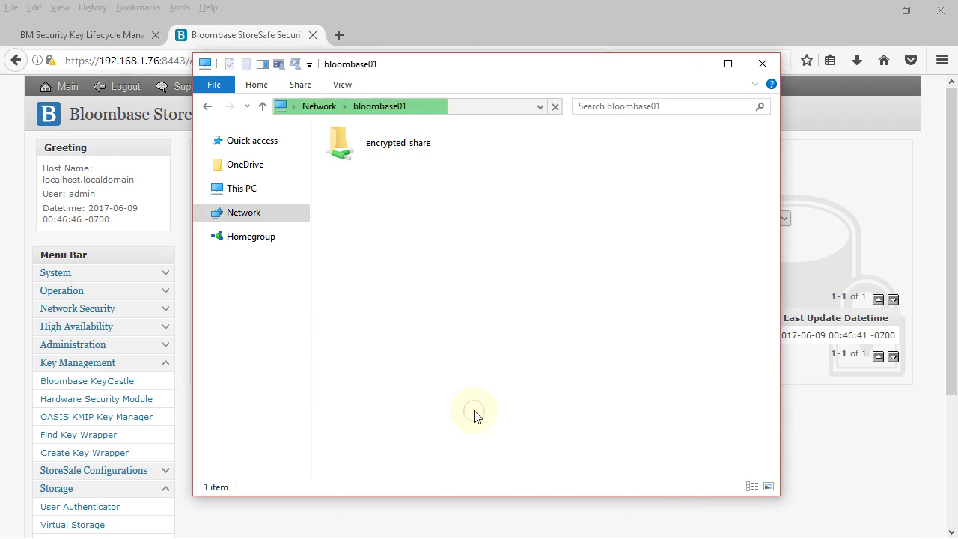
pyautogui.doubleClick(441, 142)
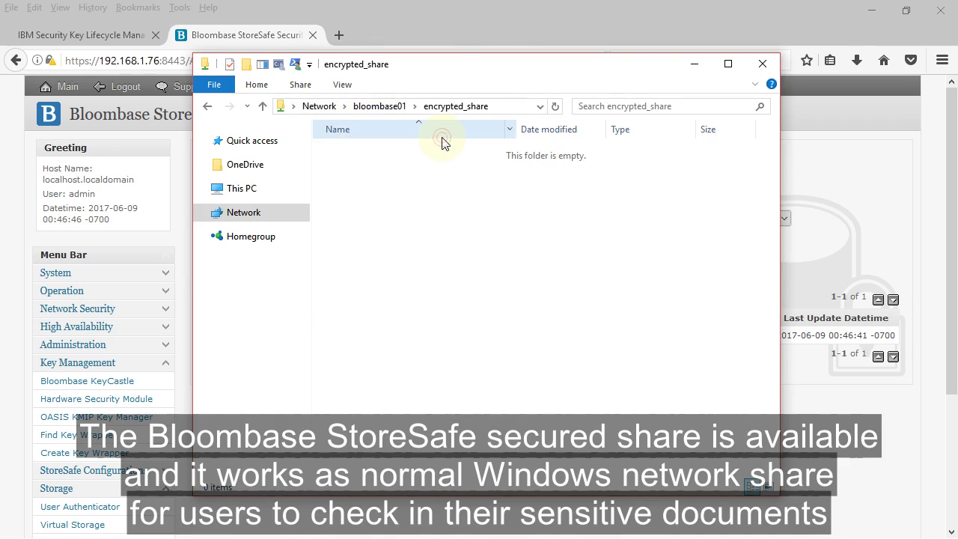
# Create a new text document named test.txt in the encrypted_share folder.
pyautogui.rightClick(498, 228)
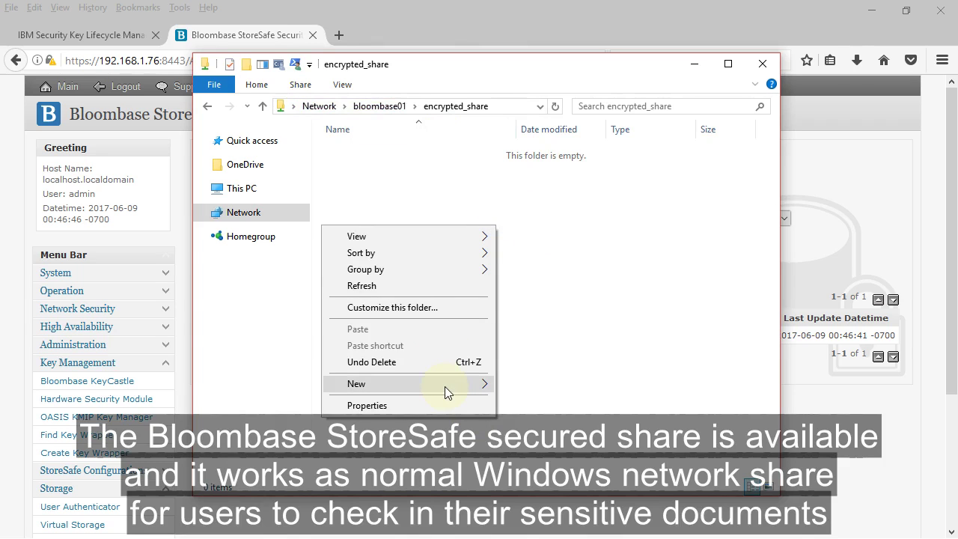
pyautogui.moveTo(444, 386)
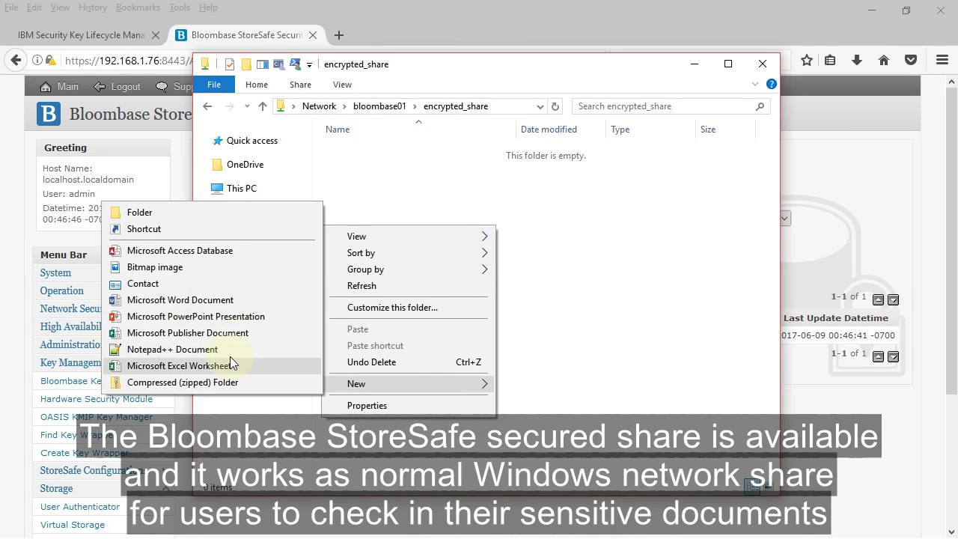
pyautogui.click(233, 345)
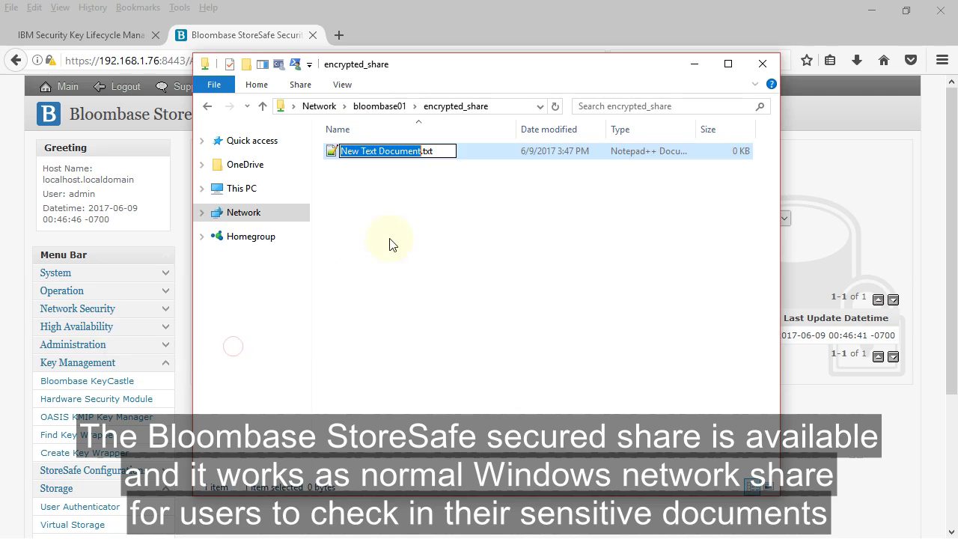
pyautogui.write('test')
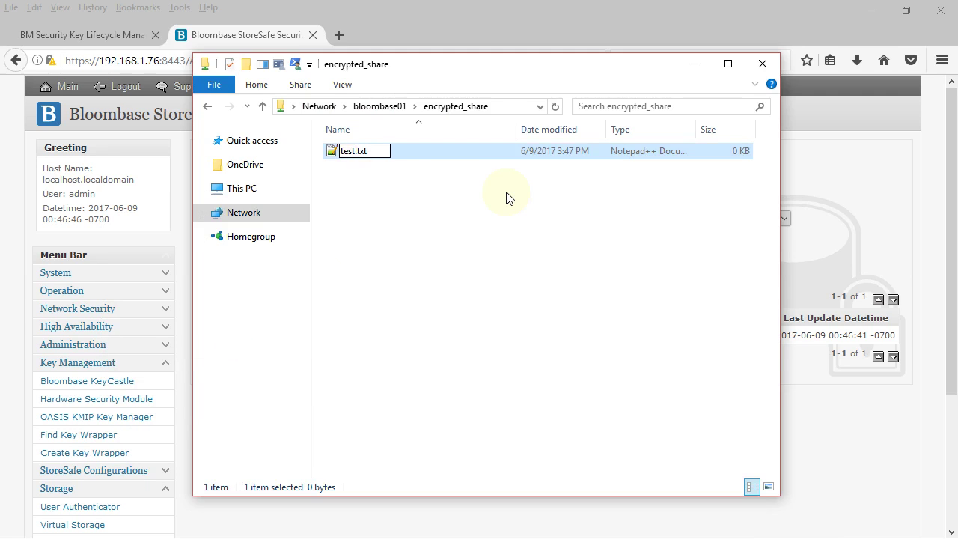
pyautogui.press('Return')
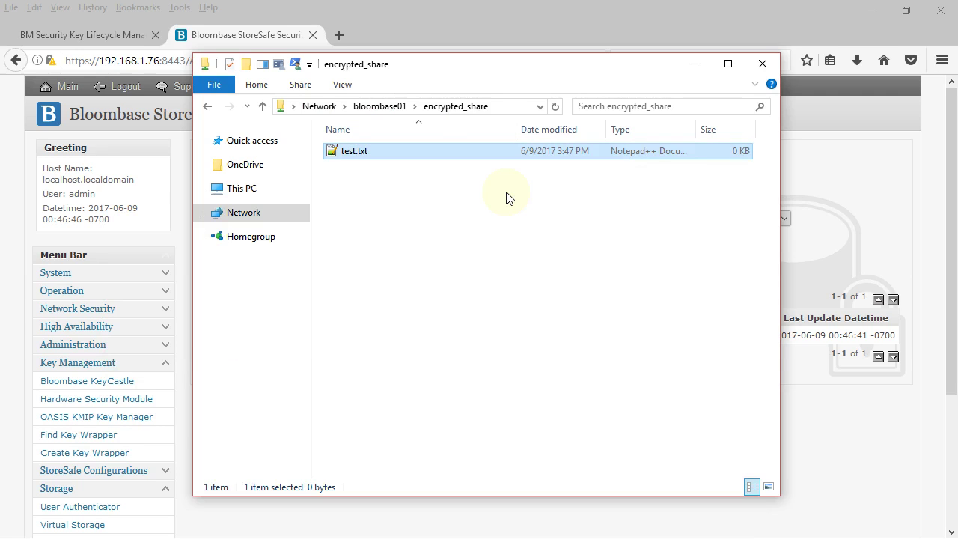
# Edit test.txt in Notepad, writing 'clear text file data', and save it.
pyautogui.rightClick(440, 161)
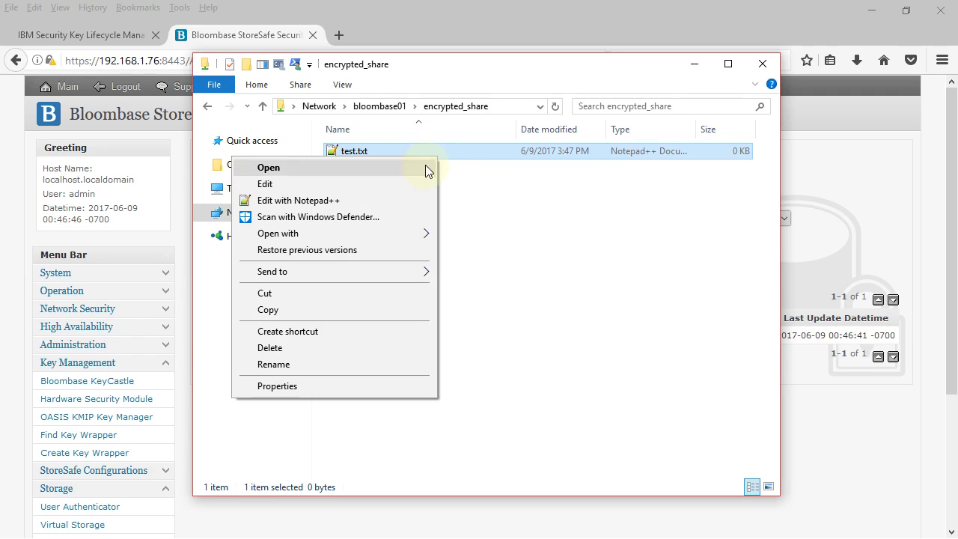
pyautogui.click(417, 184)
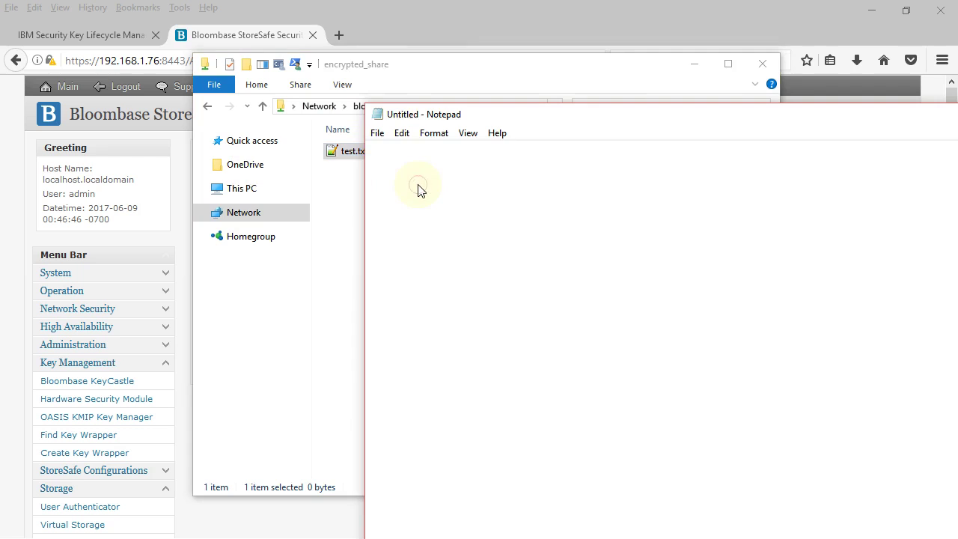
pyautogui.moveTo(612, 118)
pyautogui.mouseDown()
pyautogui.moveTo(526, 81)
pyautogui.moveTo(609, 112)
pyautogui.mouseUp()
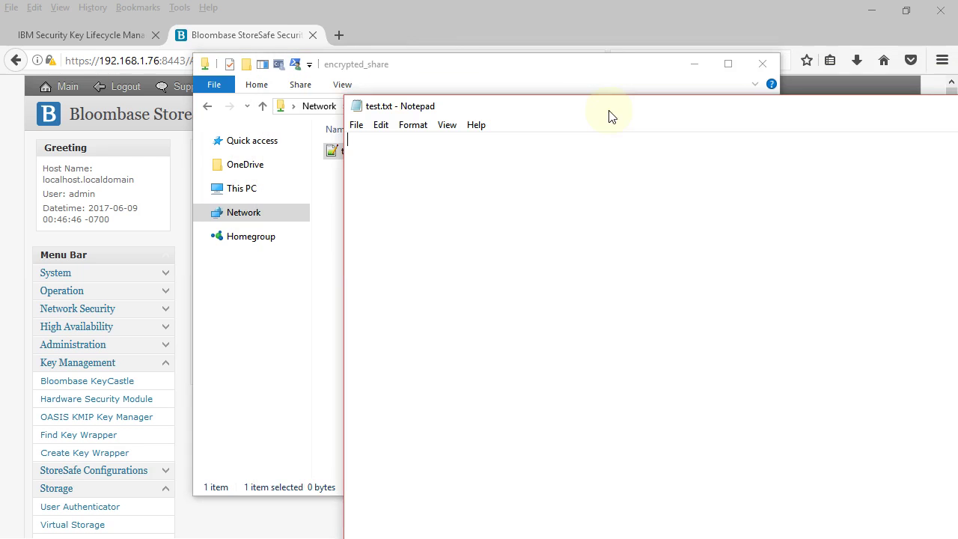
pyautogui.click(588, 196)
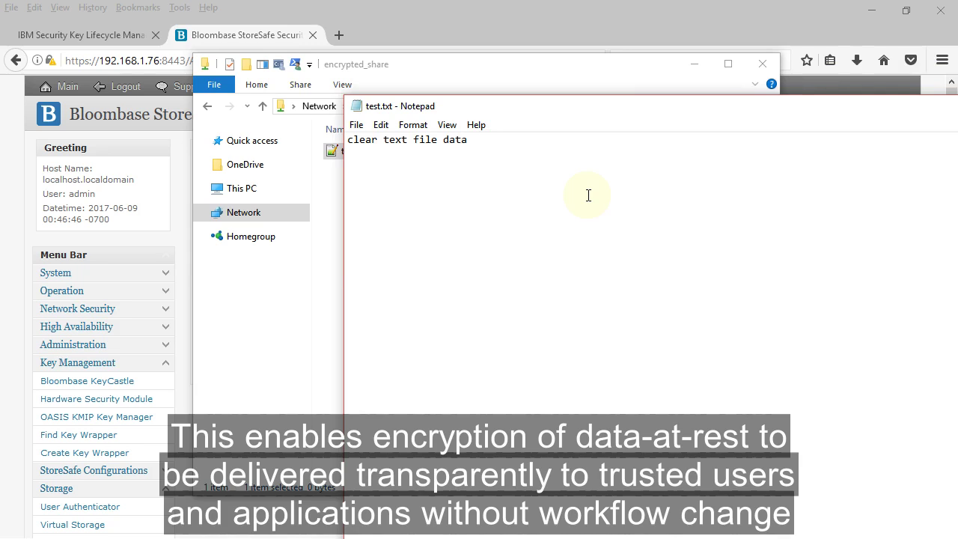
pyautogui.click(356, 125)
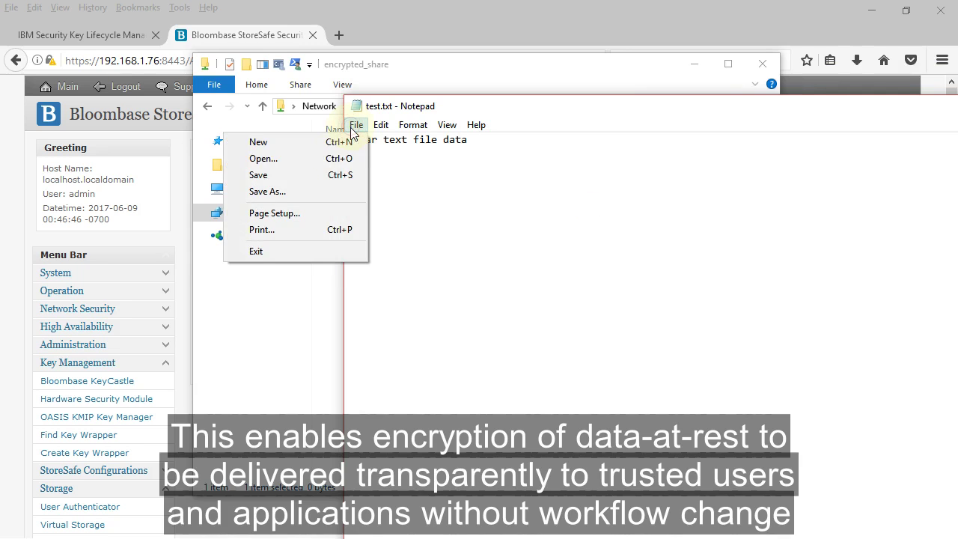
pyautogui.click(332, 175)
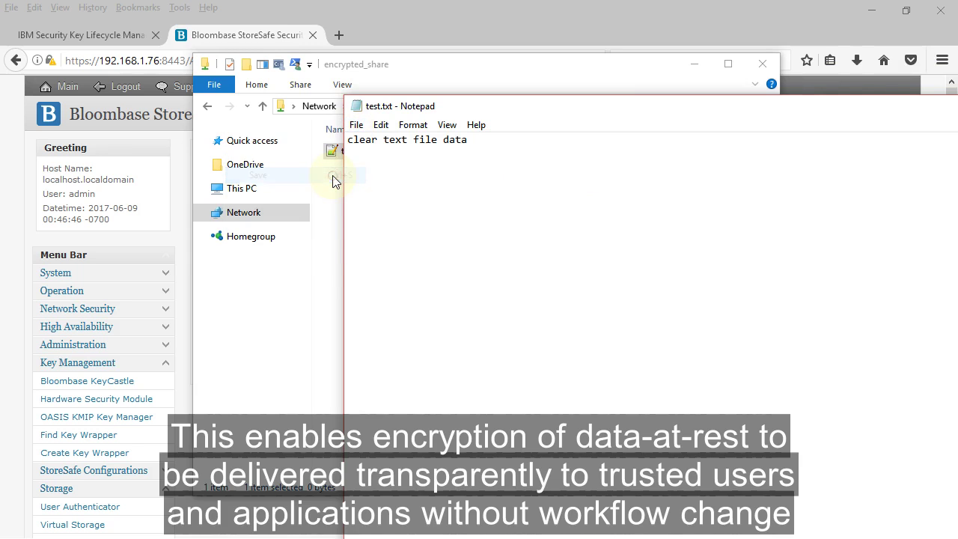
# Exit Notepad and select test.txt in the share.
pyautogui.click(356, 125)
pyautogui.click(336, 251)
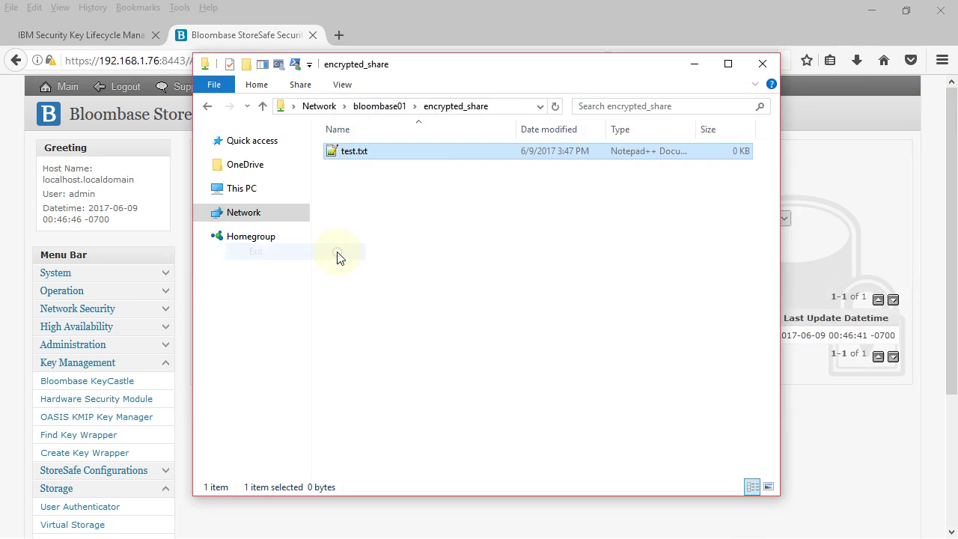
pyautogui.click(449, 193)
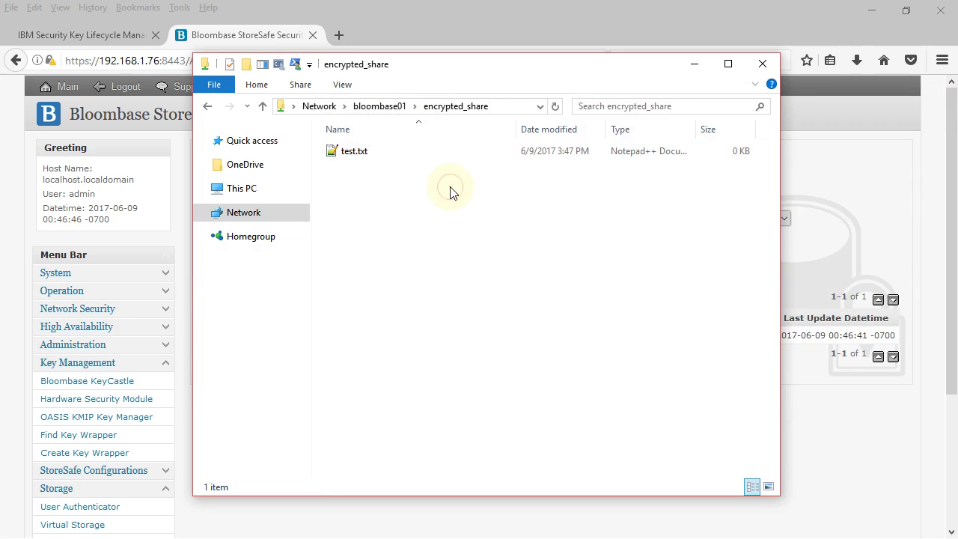
pyautogui.click(397, 152)
# In the Remote Desktop session, open C:\shares\encrypted_share and view the stored test.txt.
pyautogui.press('super+d')
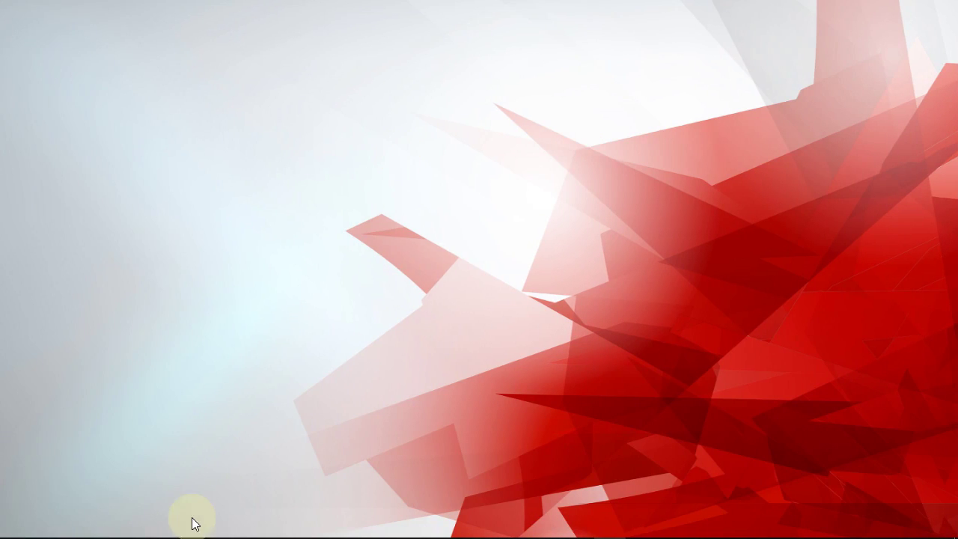
pyautogui.press('super+d')
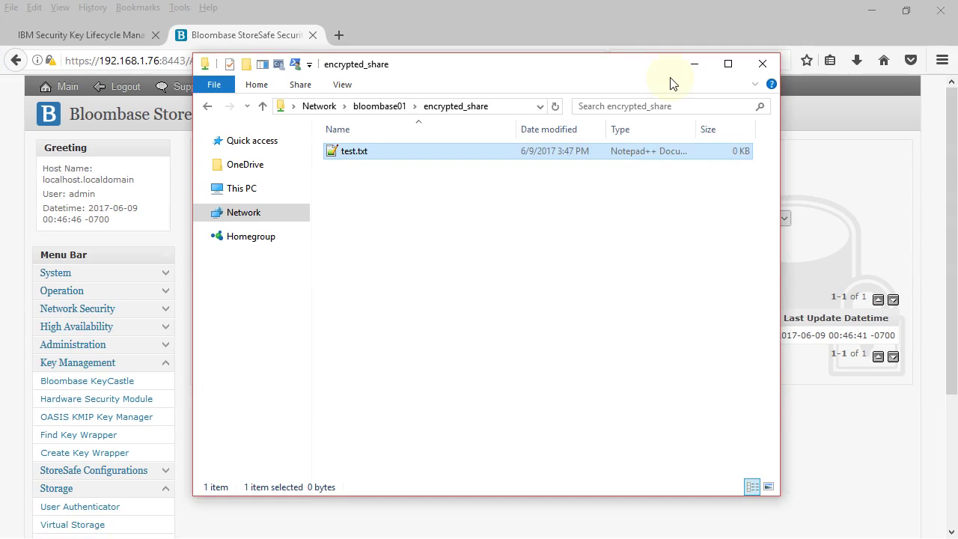
pyautogui.click(557, 198)
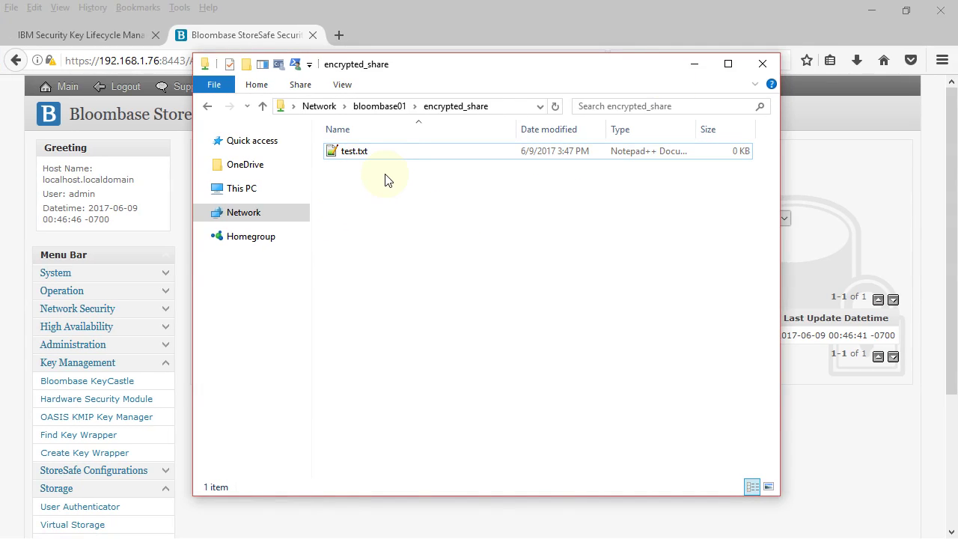
pyautogui.hotkey('alt', 'Tab')
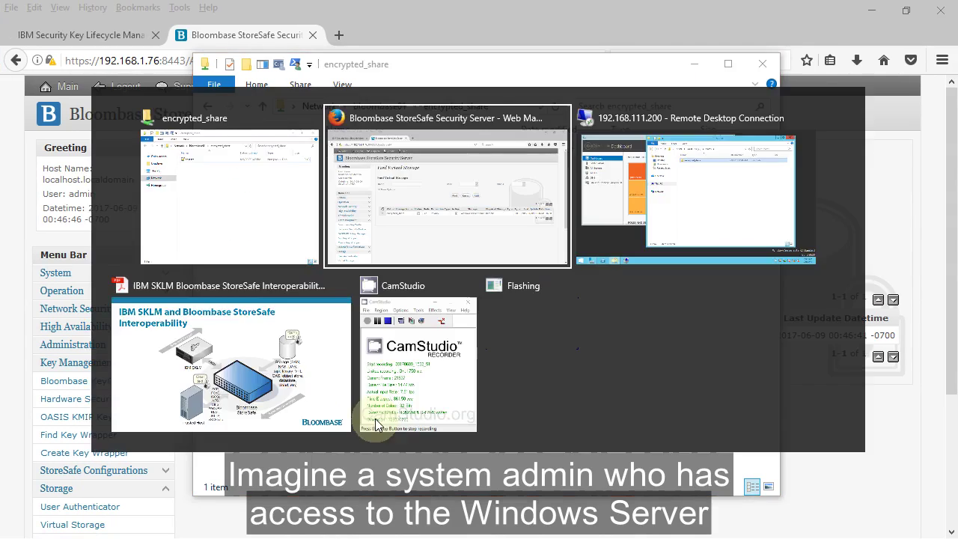
pyautogui.hotkey('alt', 'Tab')
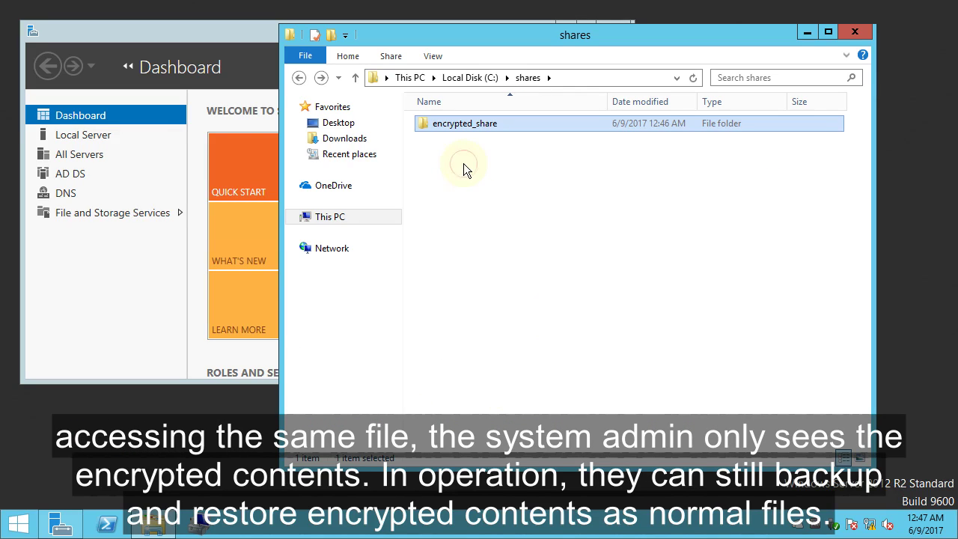
pyautogui.click(463, 163)
pyautogui.doubleClick(500, 122)
pyautogui.doubleClick(458, 125)
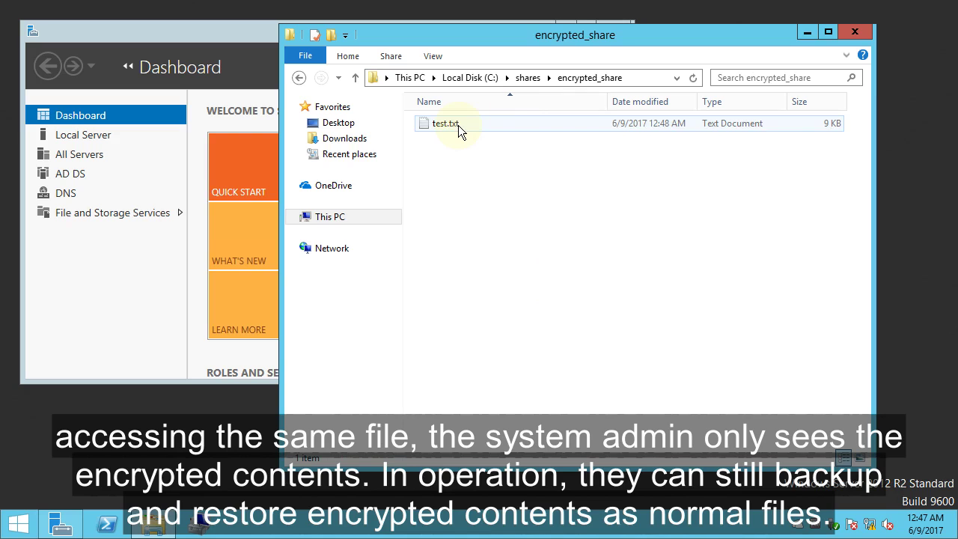